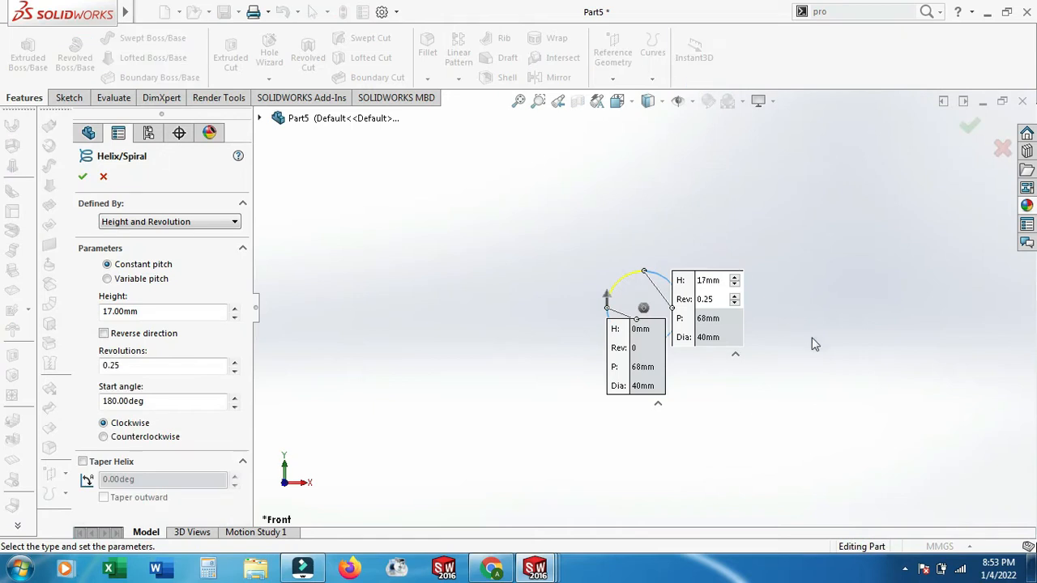
# Set the quarter-turn helix's height to 25 mm and create the helix.
pyautogui.scroll(-5, 660, 272)
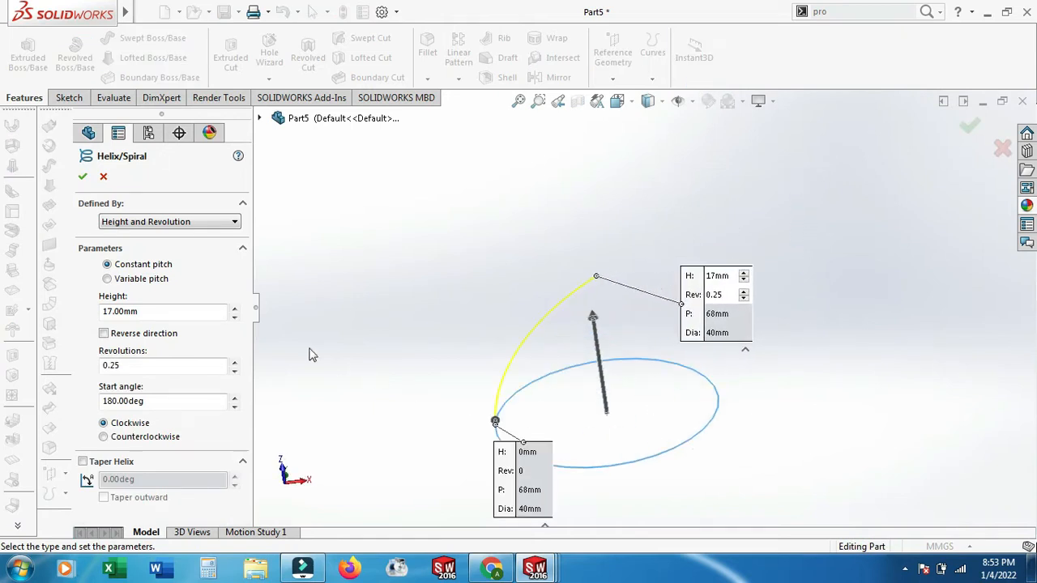
pyautogui.click(234, 308)
pyautogui.doubleClick(202, 311)
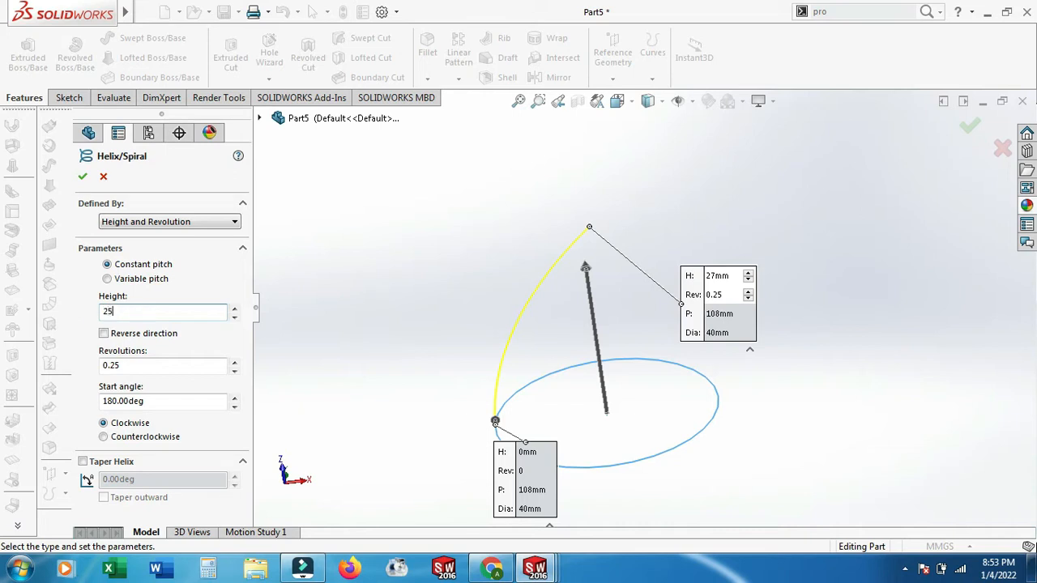
pyautogui.press('Return')
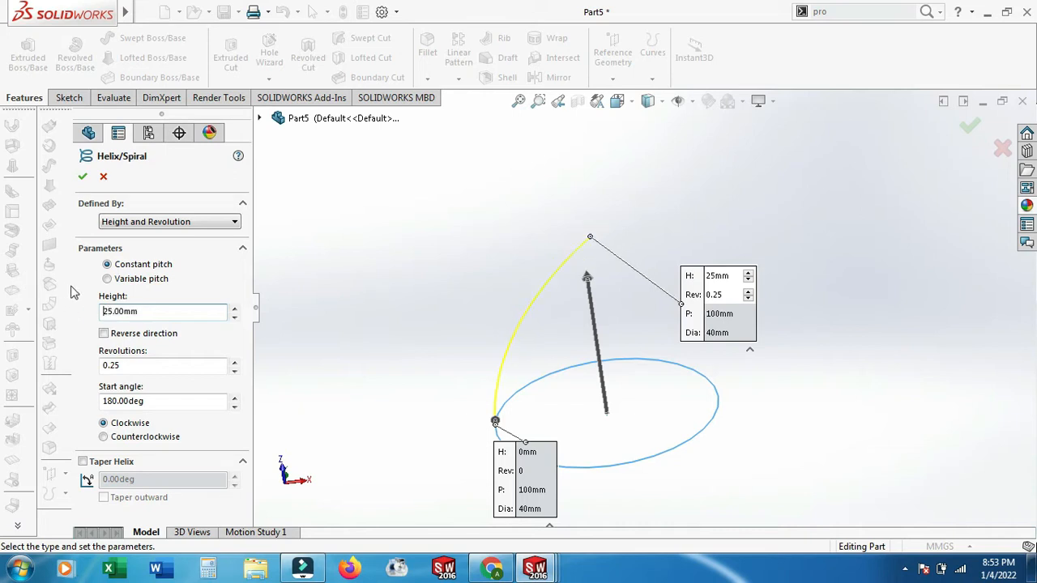
pyautogui.click(83, 177)
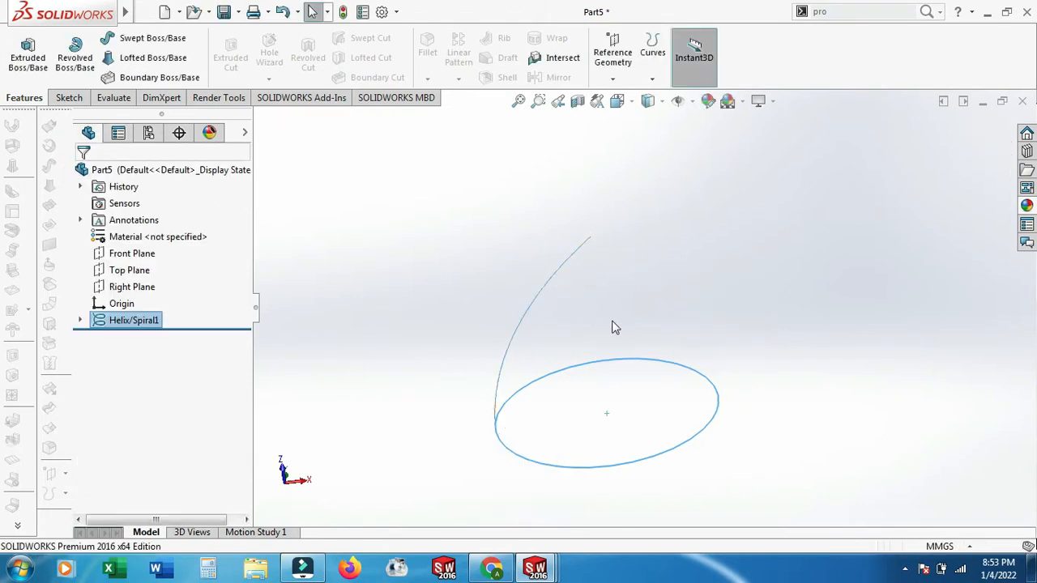
# Orient the view normal to the Front Plane and start a sketch on that plane.
pyautogui.moveTo(770, 338)
pyautogui.mouseDown(button='middle')
pyautogui.moveTo(780, 386)
pyautogui.moveTo(782, 365)
pyautogui.moveTo(681, 342)
pyautogui.mouseUp(button='middle')
pyautogui.click(131, 253)
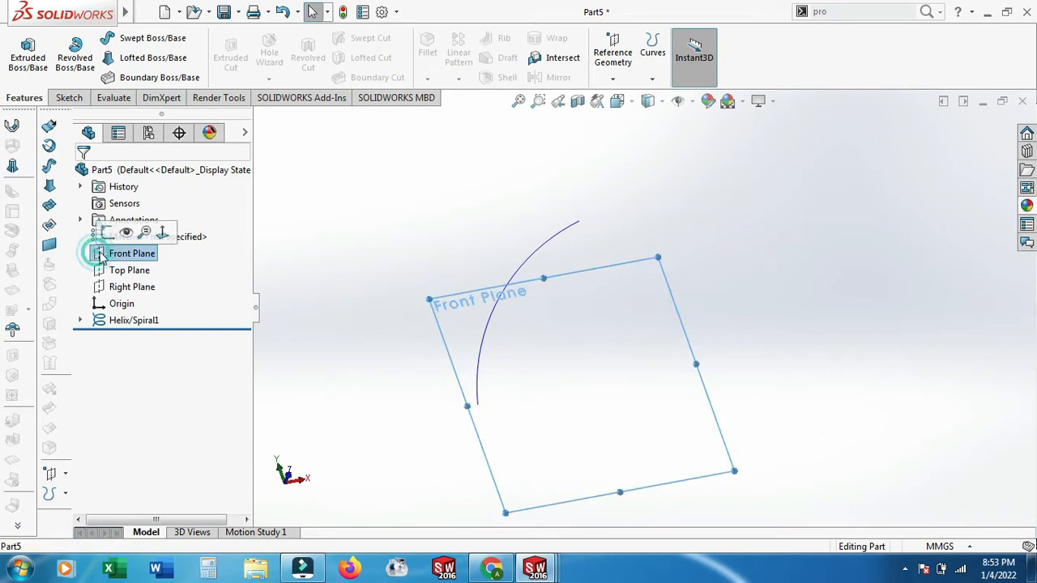
pyautogui.click(161, 238)
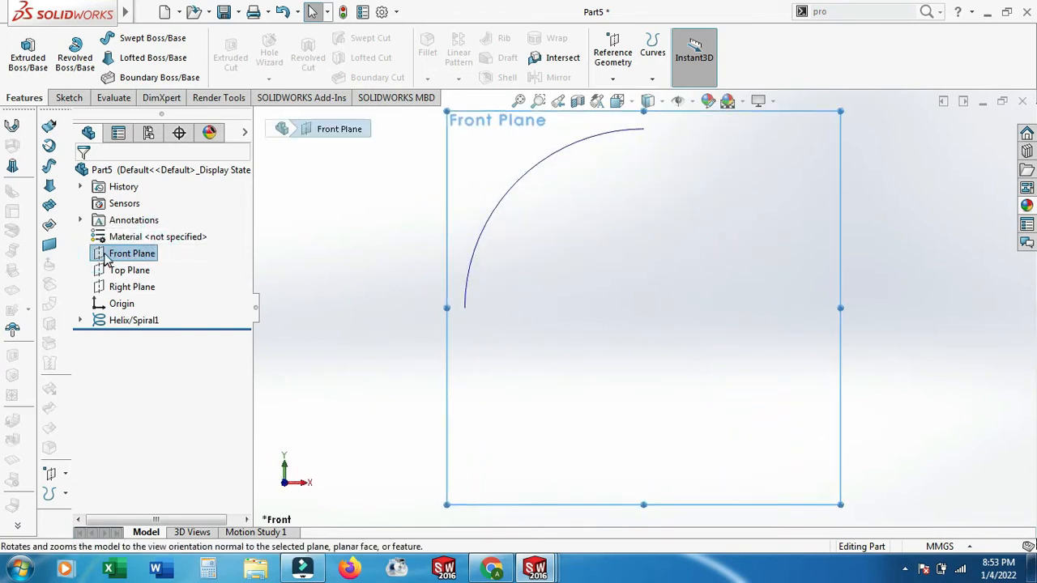
pyautogui.click(104, 256)
pyautogui.click(130, 240)
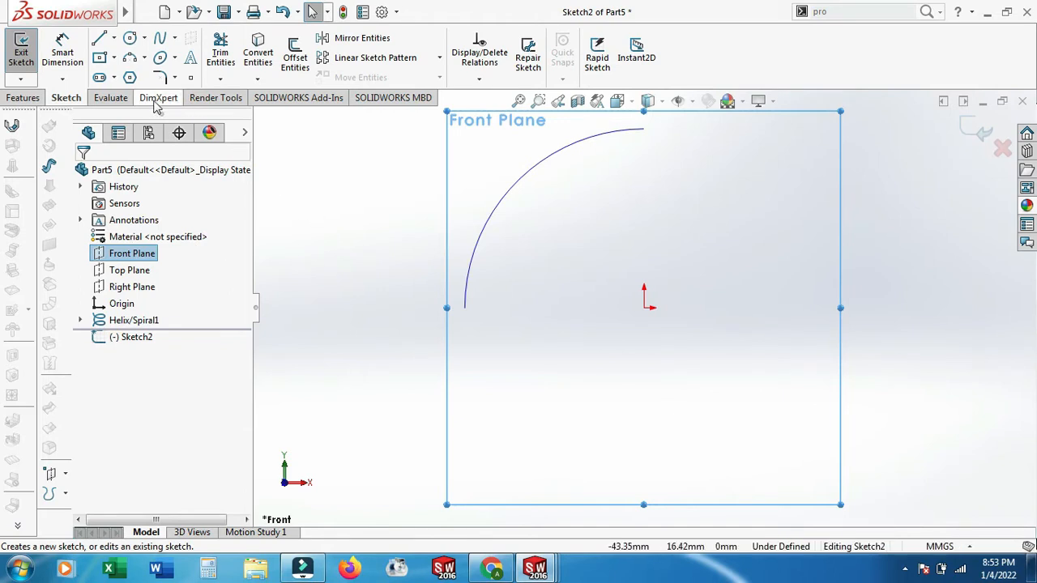
# Sketch a corner rectangle 2 mm high and 120 mm long, extending outward from the helix's start point.
pyautogui.click(101, 57)
pyautogui.click(114, 58)
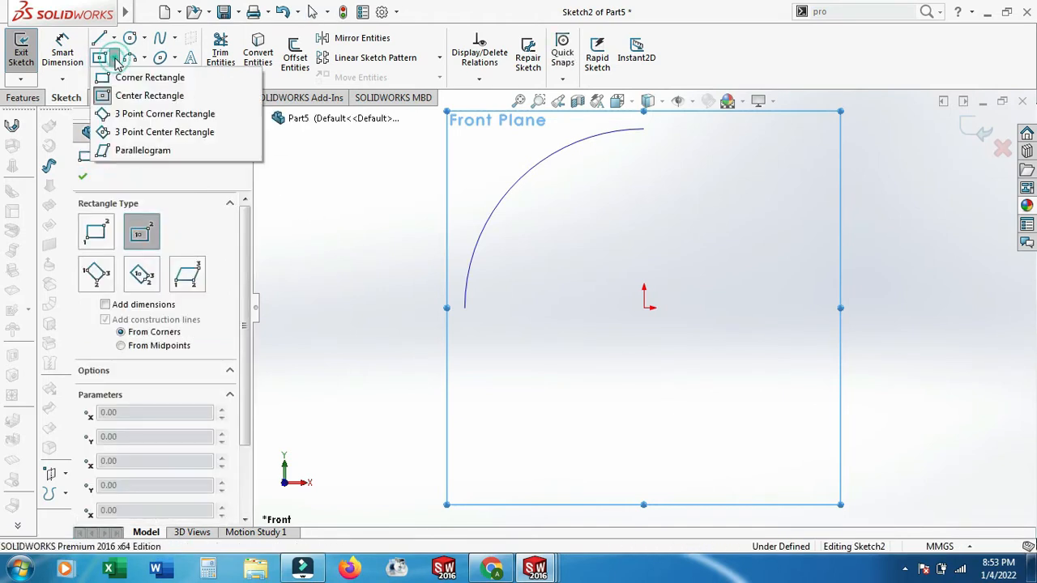
pyautogui.click(123, 77)
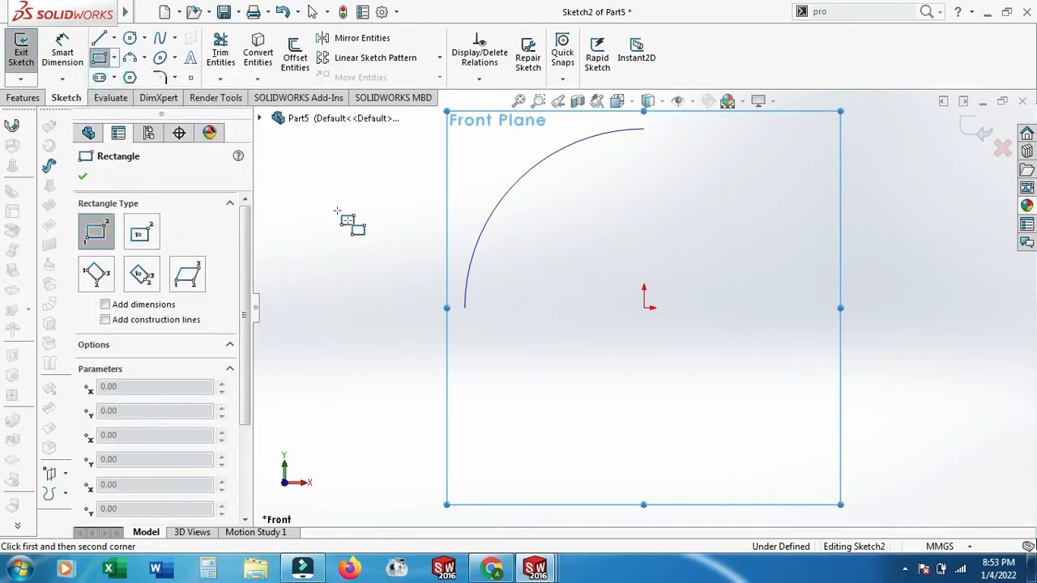
pyautogui.click(465, 307)
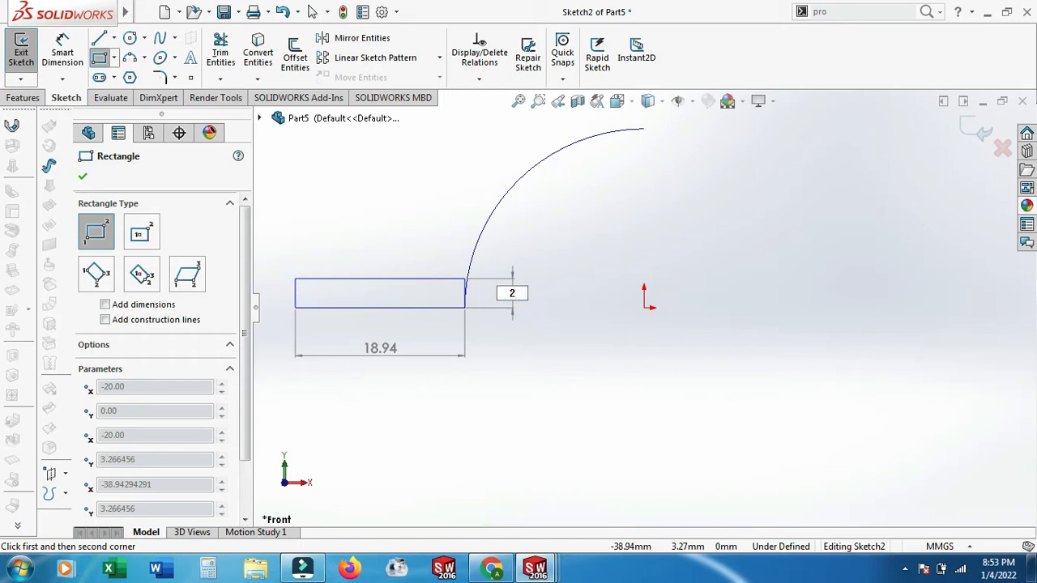
pyautogui.press('Tab')
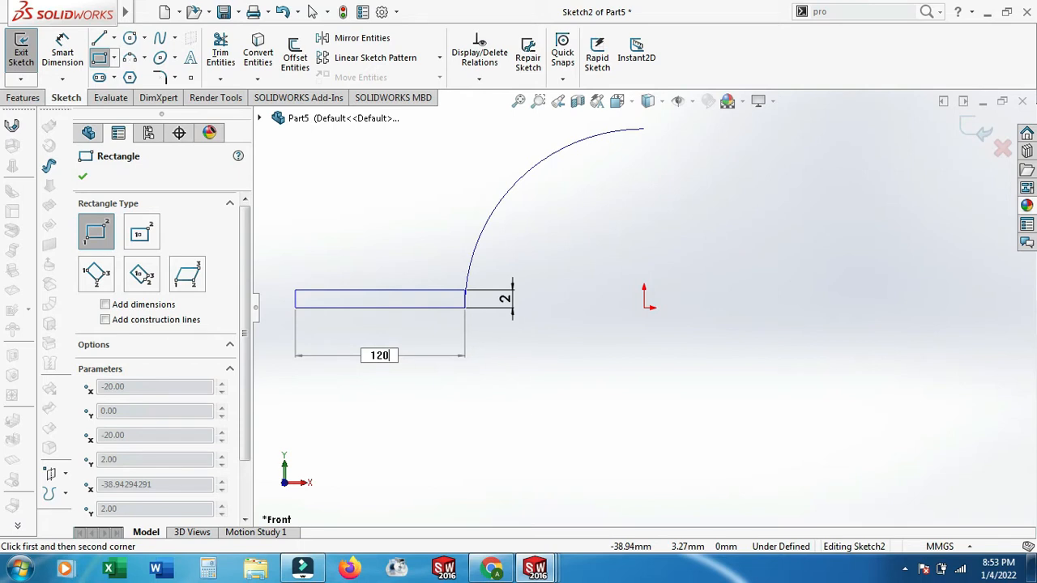
pyautogui.press('Return')
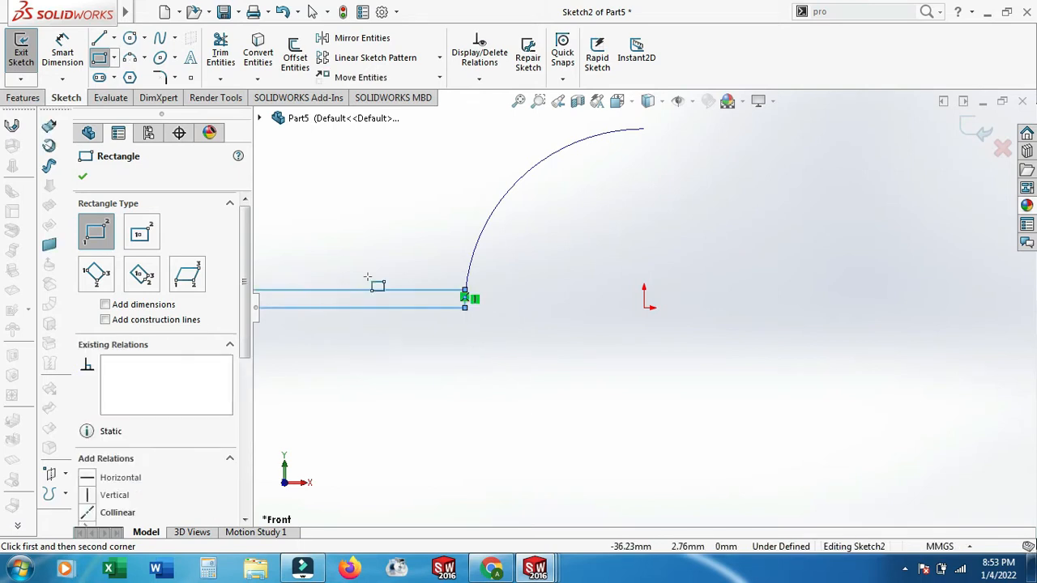
pyautogui.click(82, 175)
pyautogui.press('z')
pyautogui.press('z')
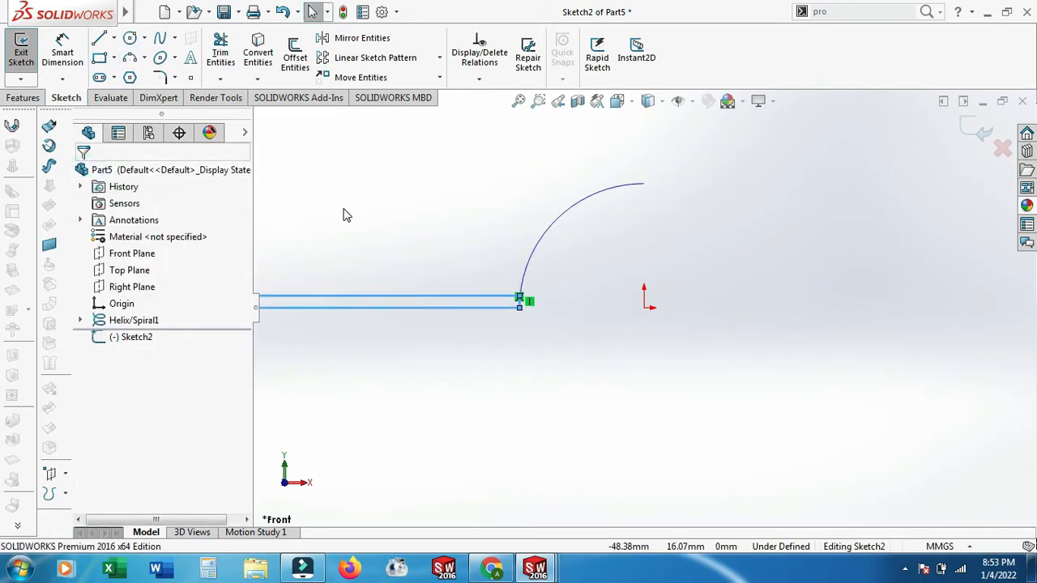
pyautogui.press('z')
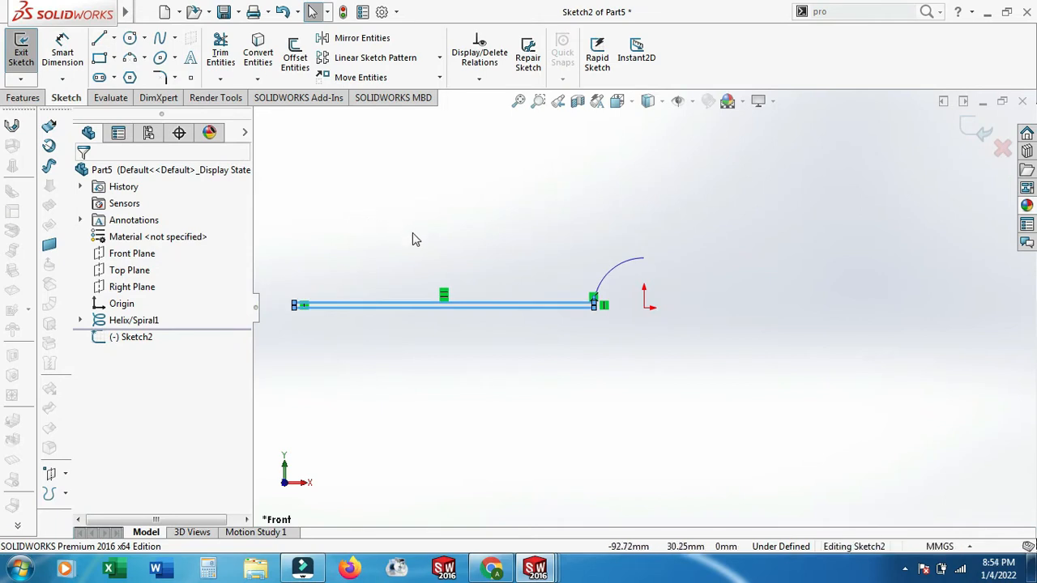
# Dimension the rectangle's long edge with Smart Dimension and set its length to 85 mm.
pyautogui.click(62, 53)
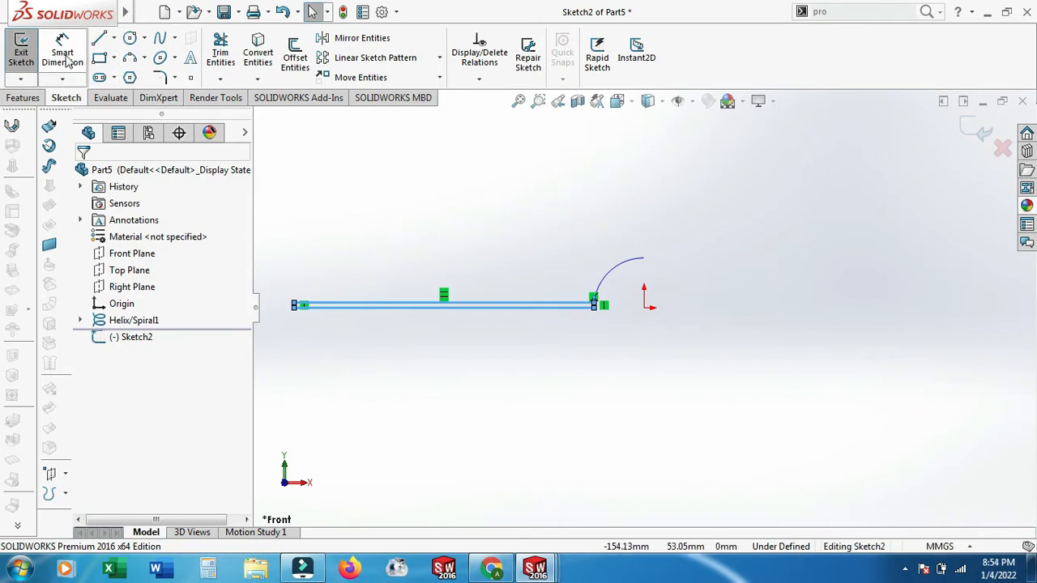
pyautogui.click(390, 316)
pyautogui.click(393, 347)
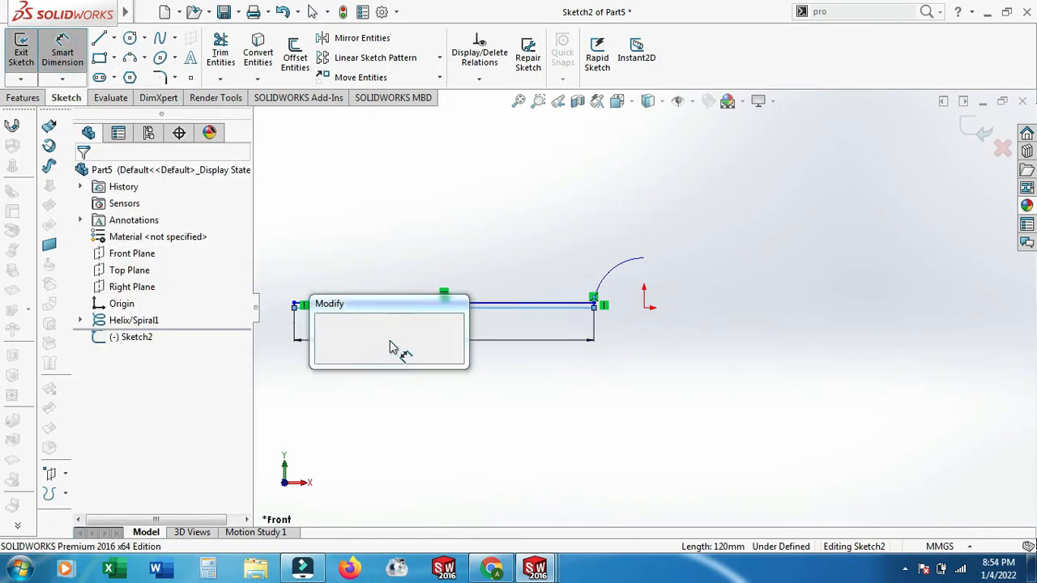
pyautogui.write('85')
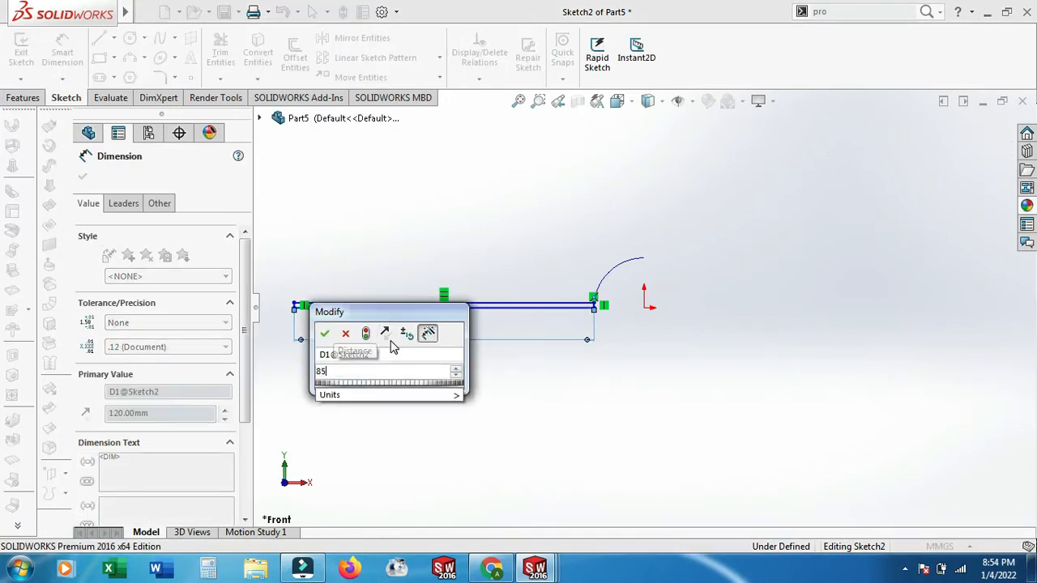
pyautogui.press('Return')
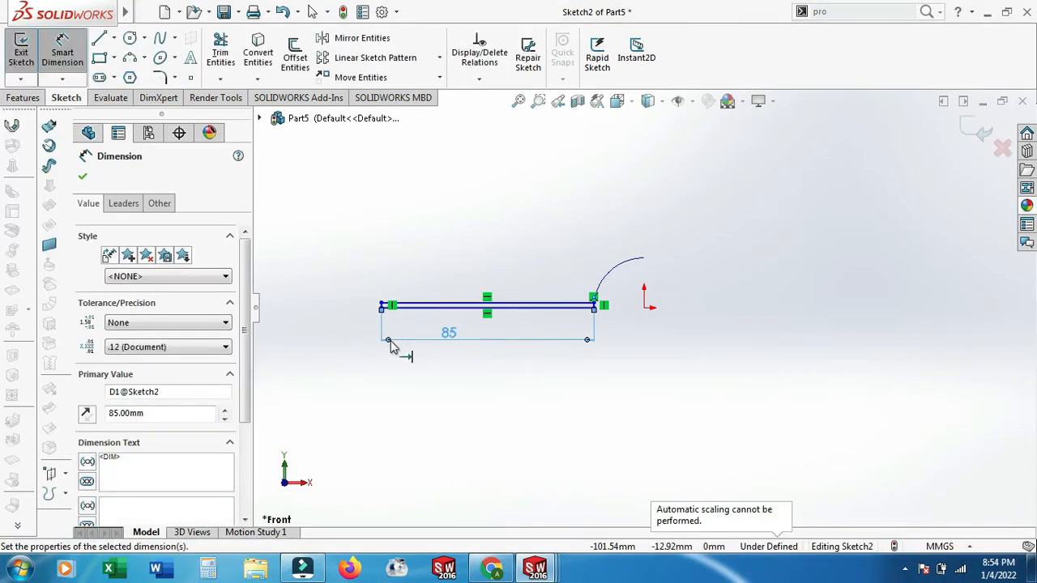
pyautogui.click(82, 176)
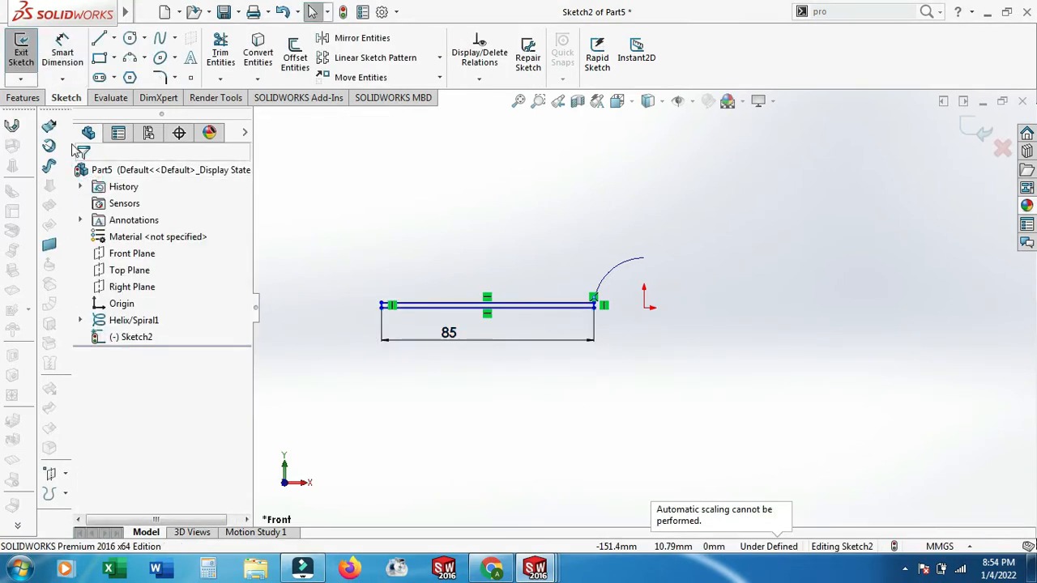
# Start a Swept Boss/Base using the rectangle sketch as the profile and the helix as the path.
pyautogui.click(32, 98)
pyautogui.click(145, 38)
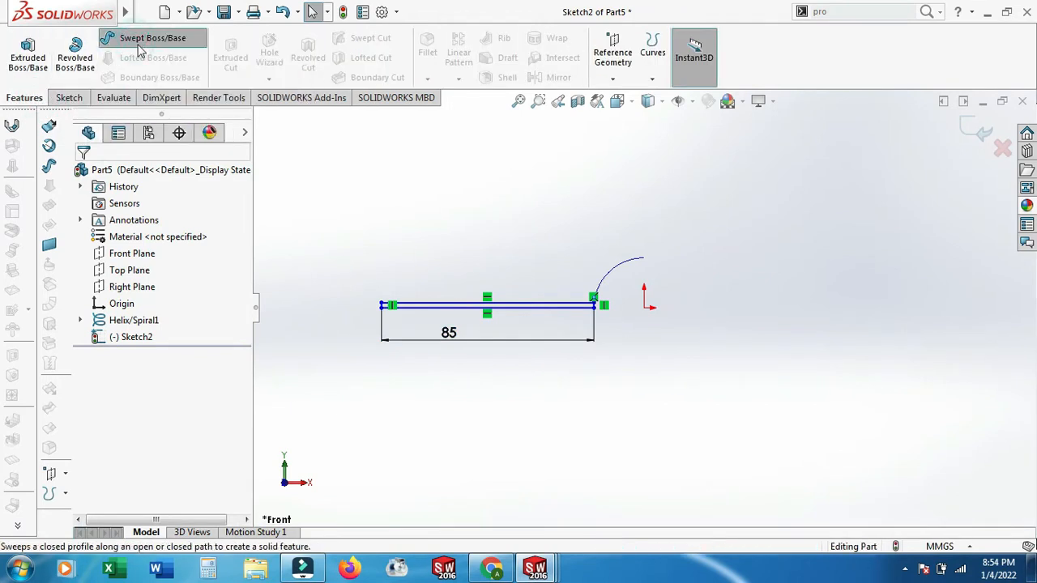
pyautogui.click(453, 306)
pyautogui.click(601, 281)
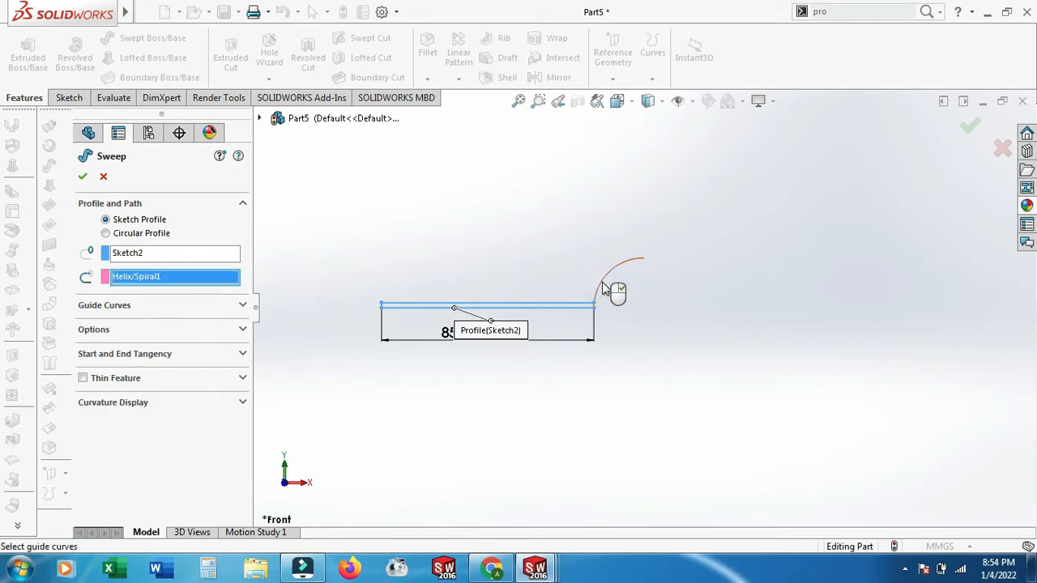
pyautogui.scroll(3, 632, 328)
pyautogui.moveTo(637, 336); pyautogui.dragTo(576, 294, button='middle')
pyautogui.scroll(-1, 553, 296)
pyautogui.scroll(-2, 482, 299)
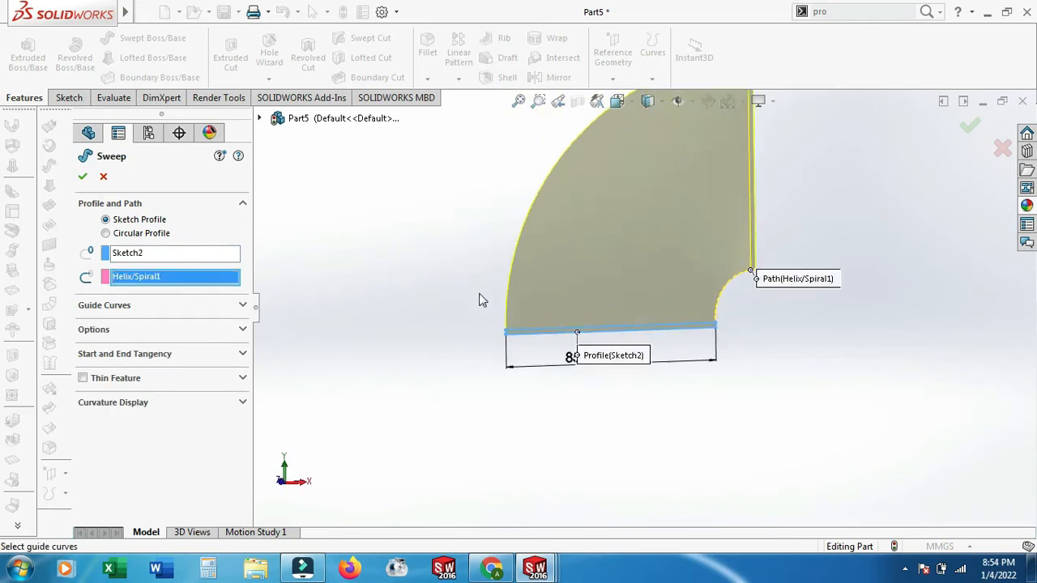
# Set the sweep's profile orientation to Keep Normal Constant and create the swept blade.
pyautogui.click(243, 329)
pyautogui.click(220, 361)
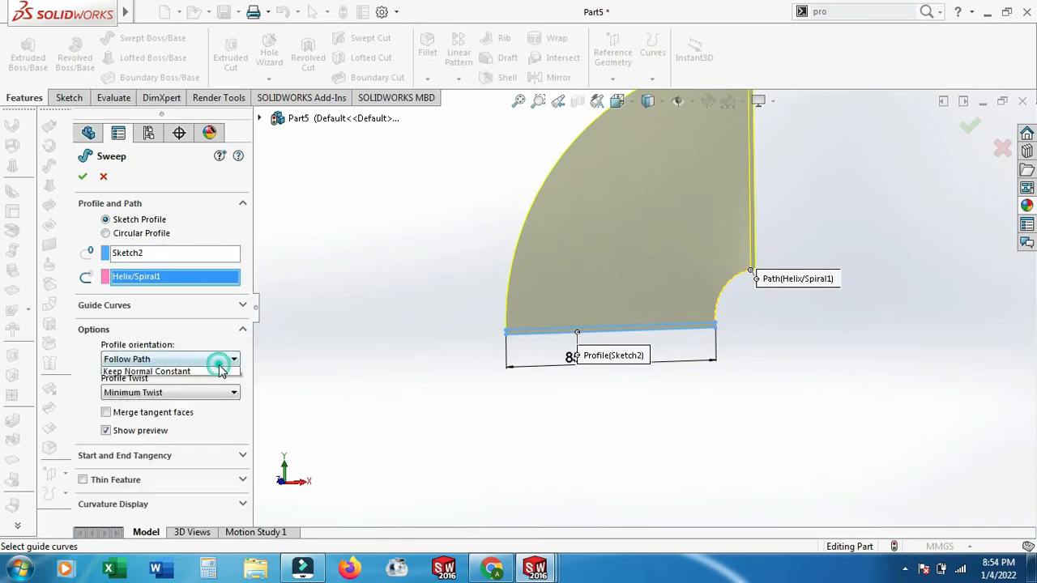
pyautogui.click(216, 381)
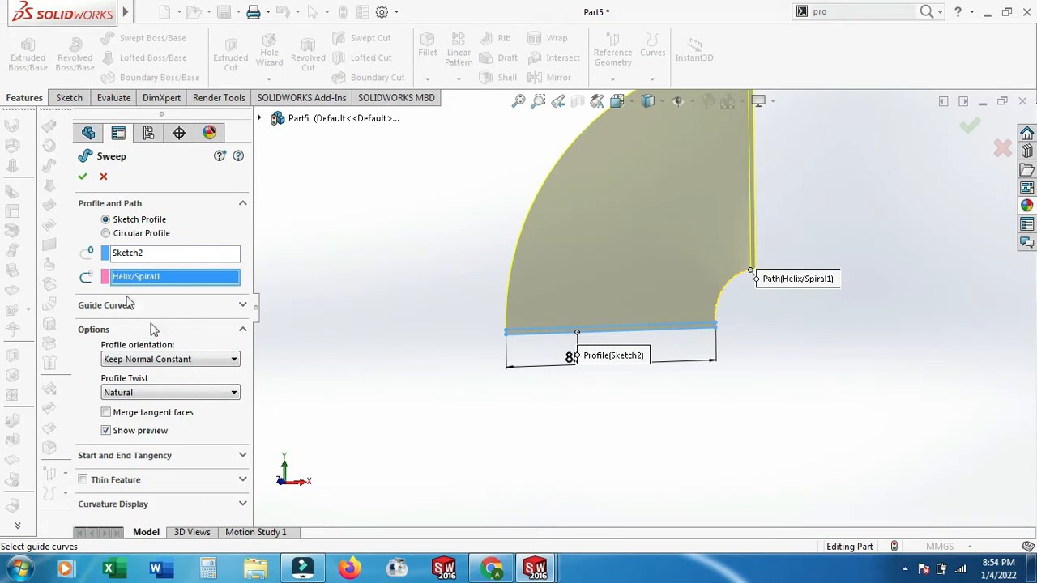
pyautogui.click(84, 178)
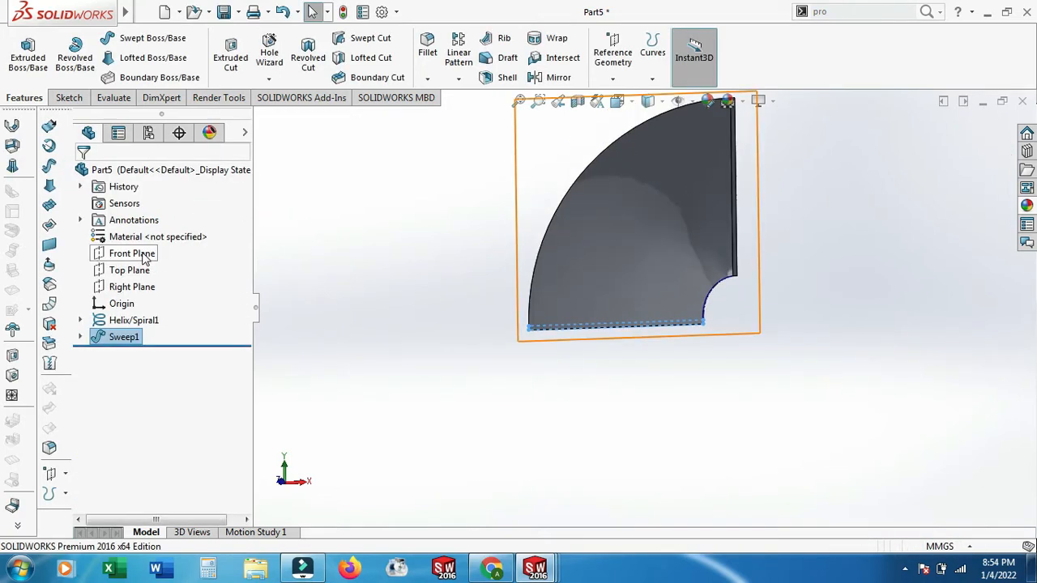
# Convert the swept blade's large curved face into outline entities in a new Front Plane sketch, and exit the sketch.
pyautogui.click(134, 253)
pyautogui.click(154, 234)
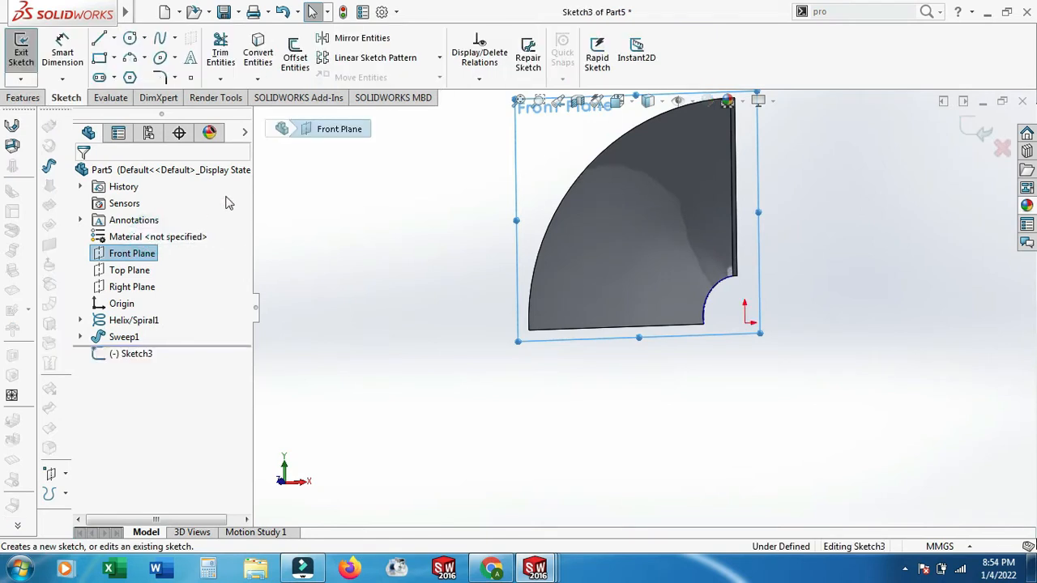
pyautogui.click(264, 51)
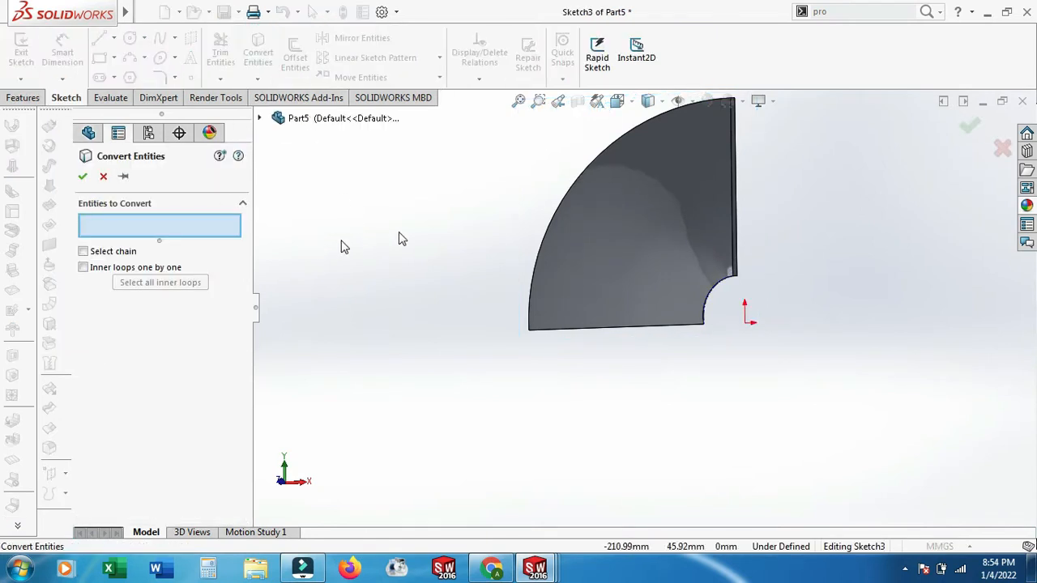
pyautogui.click(607, 236)
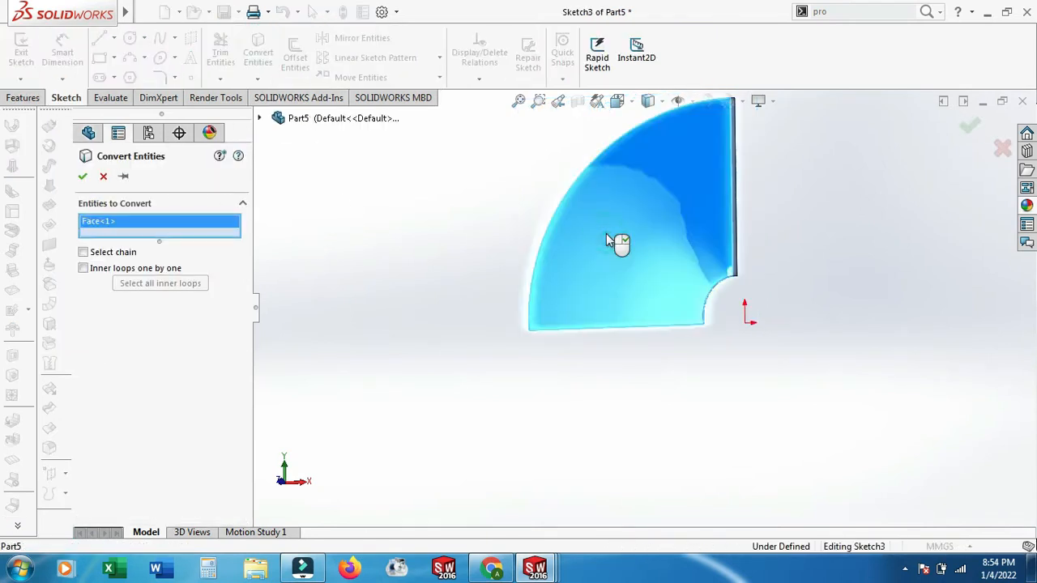
pyautogui.click(82, 175)
pyautogui.moveTo(343, 240); pyautogui.dragTo(490, 254, button='middle')
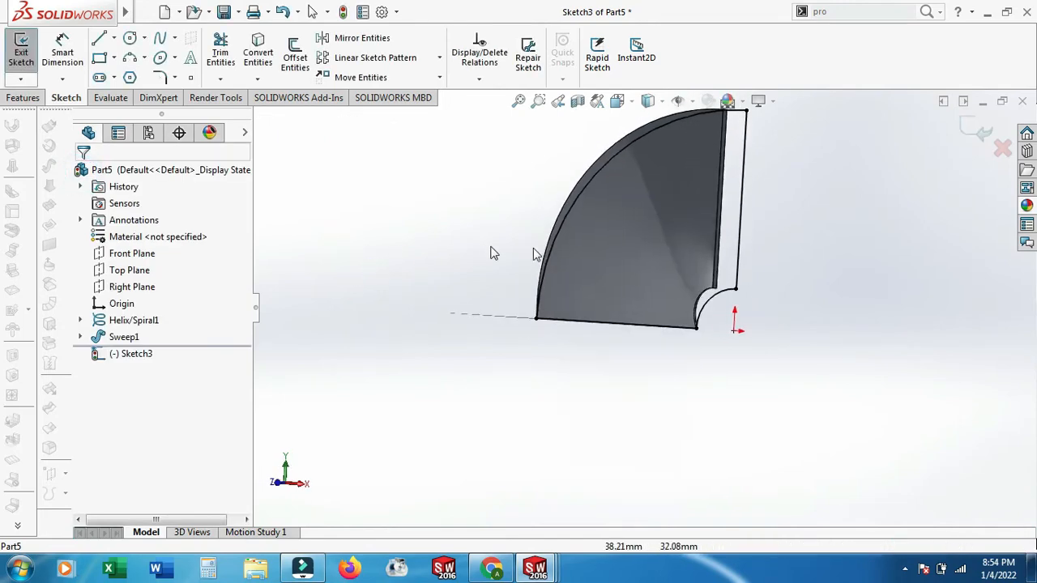
pyautogui.rightClick(594, 254)
pyautogui.click(813, 219)
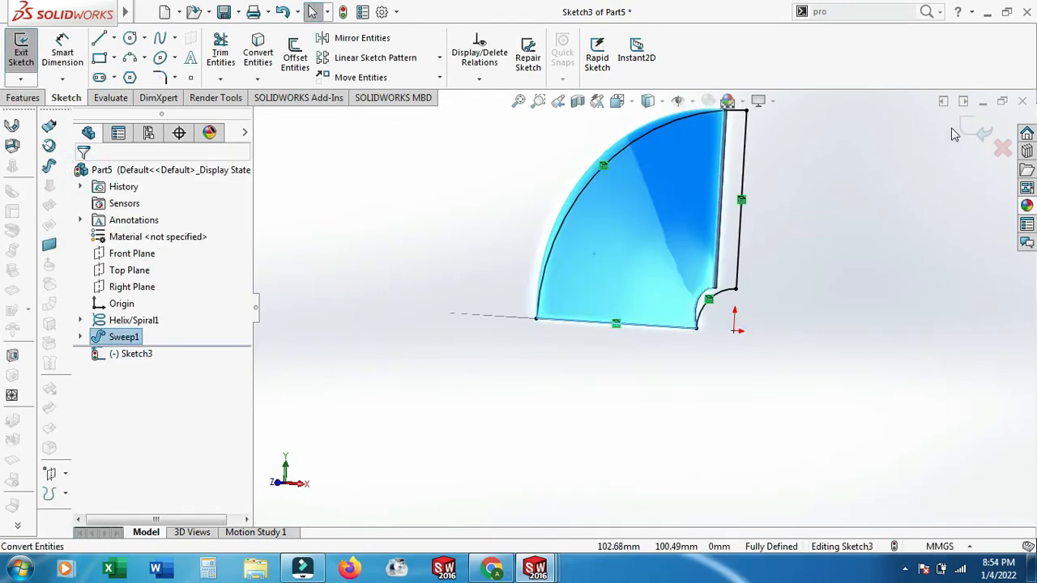
pyautogui.click(957, 125)
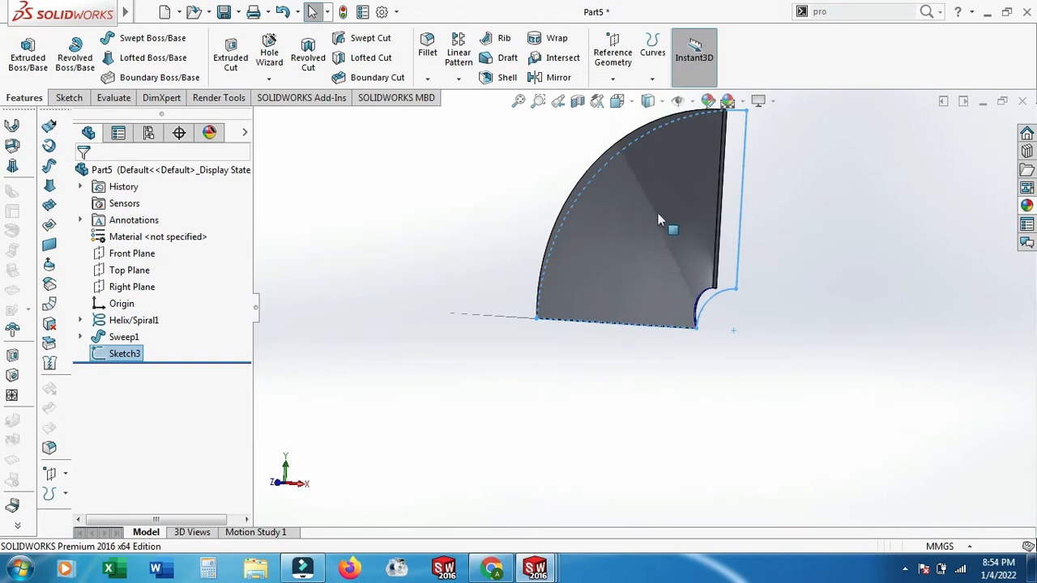
# Hide the swept blade body so only the sketch outline and helix are shown.
pyautogui.rightClick(658, 215)
pyautogui.click(683, 162)
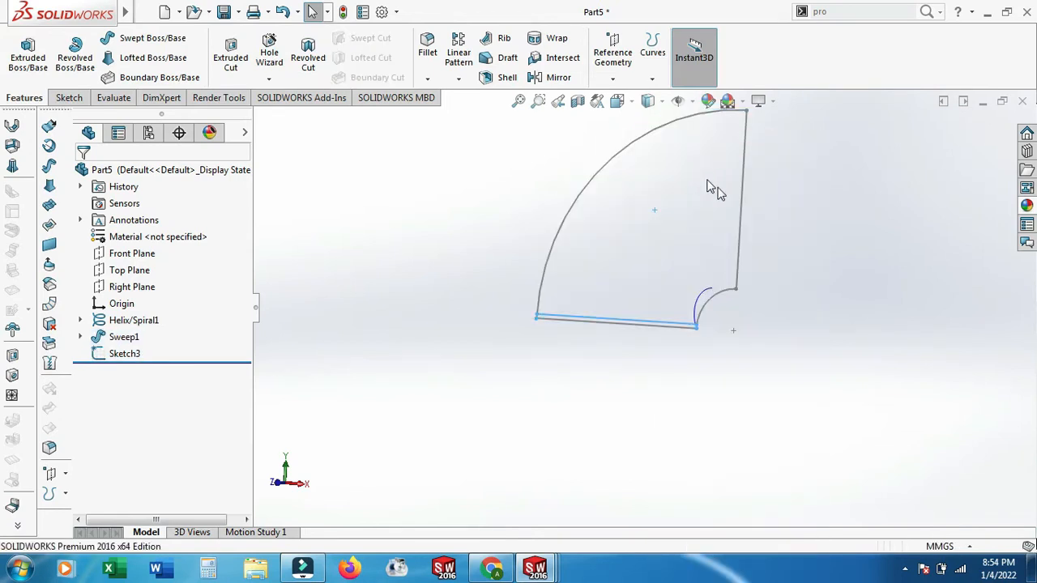
pyautogui.moveTo(812, 248)
pyautogui.mouseDown(button='middle')
pyautogui.moveTo(830, 219)
pyautogui.moveTo(825, 207)
pyautogui.mouseUp(button='middle')
pyautogui.scroll(2, 759, 147)
pyautogui.scroll(-3, 760, 147)
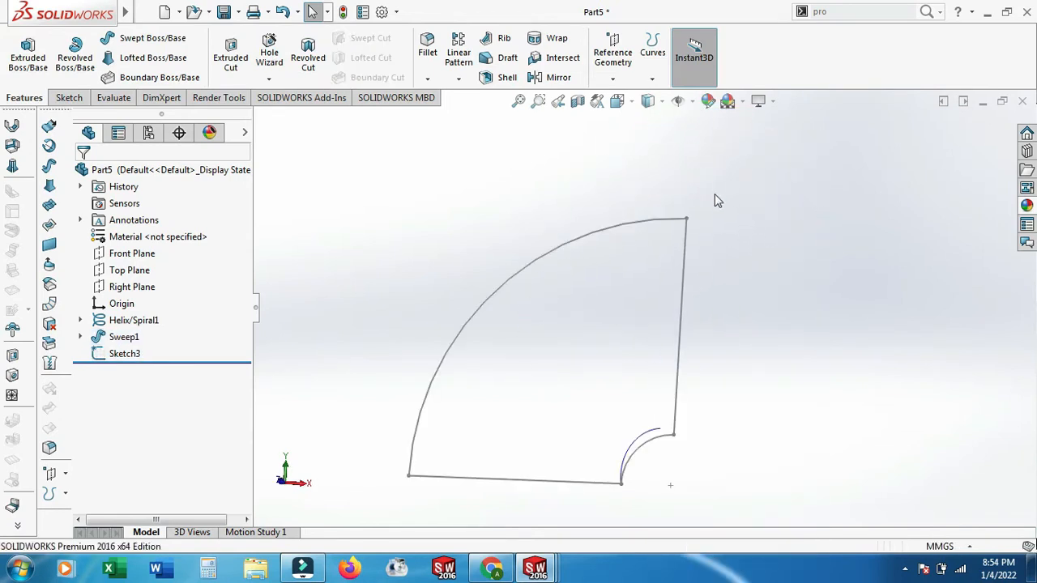
# Edit the blade outline sketch and round the corner at the upper end of its large arc with a 20 mm sketch fillet.
pyautogui.click(69, 97)
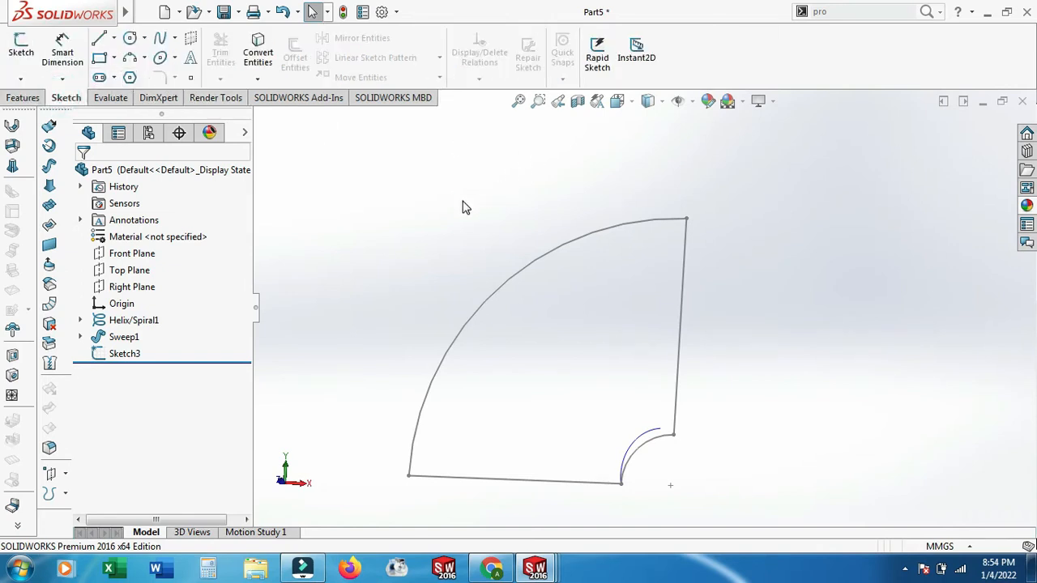
pyautogui.click(123, 353)
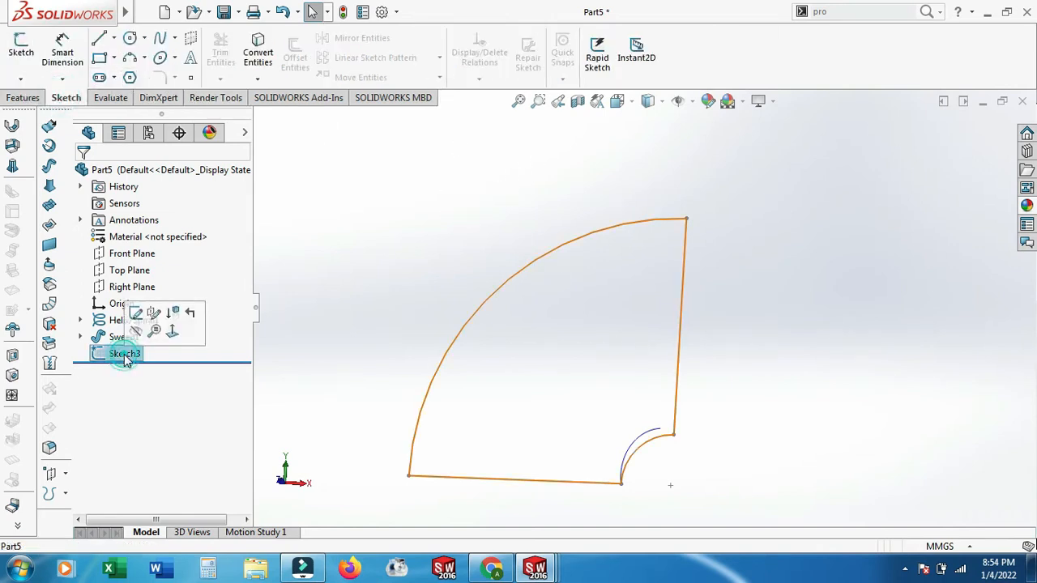
pyautogui.click(136, 313)
pyautogui.click(160, 77)
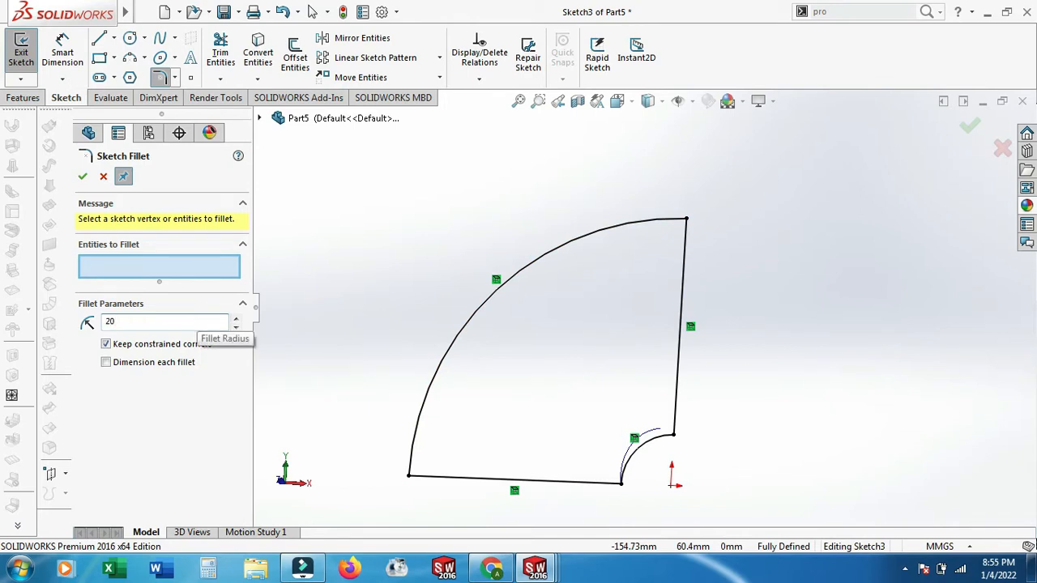
pyautogui.click(687, 220)
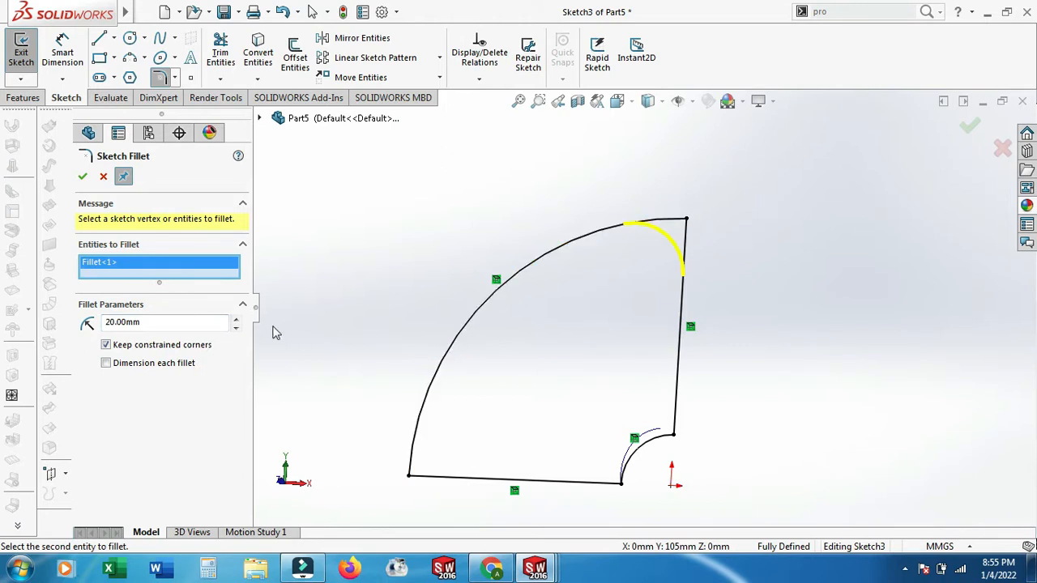
pyautogui.click(83, 178)
# Round the corner at the lower end of the outline's large arc with a 30 mm sketch fillet and exit the sketch.
pyautogui.doubleClick(151, 322)
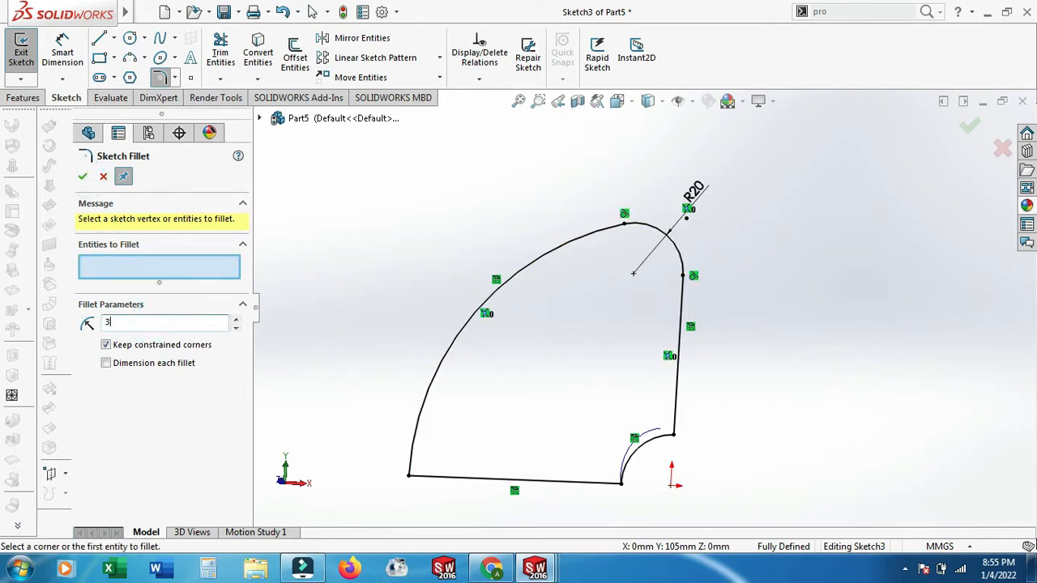
pyautogui.click(410, 480)
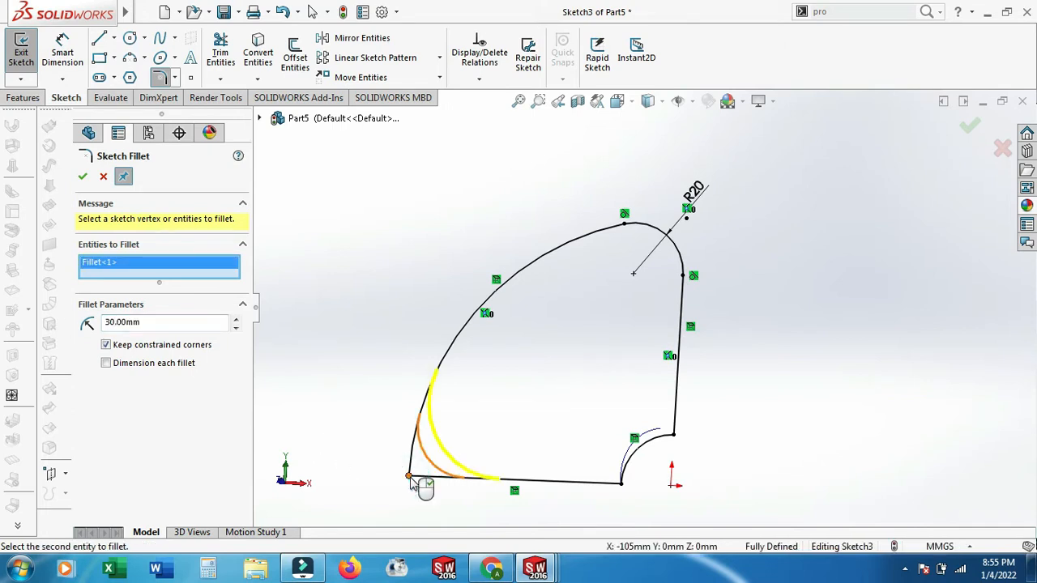
pyautogui.click(82, 177)
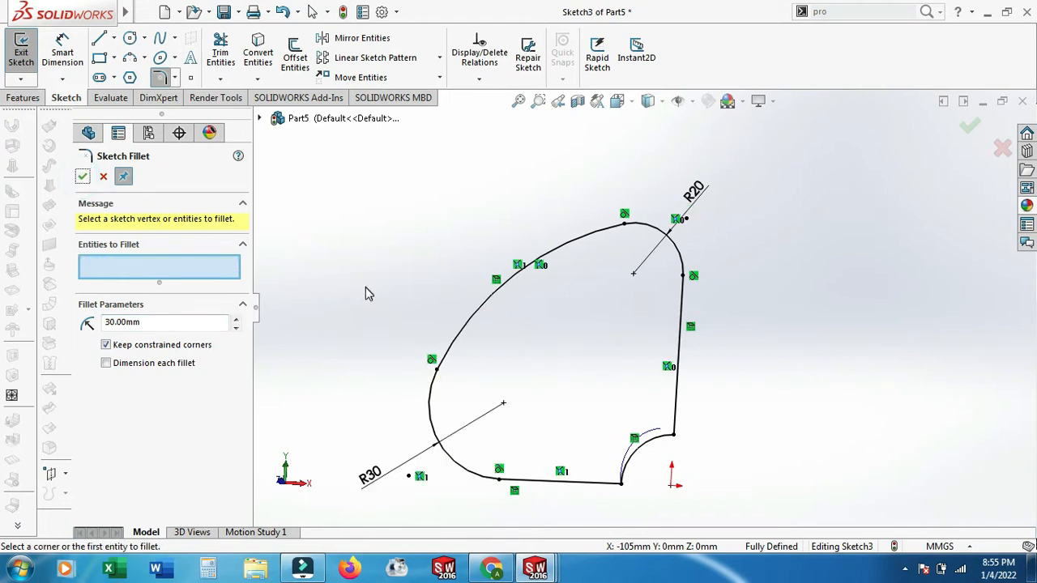
pyautogui.click(82, 177)
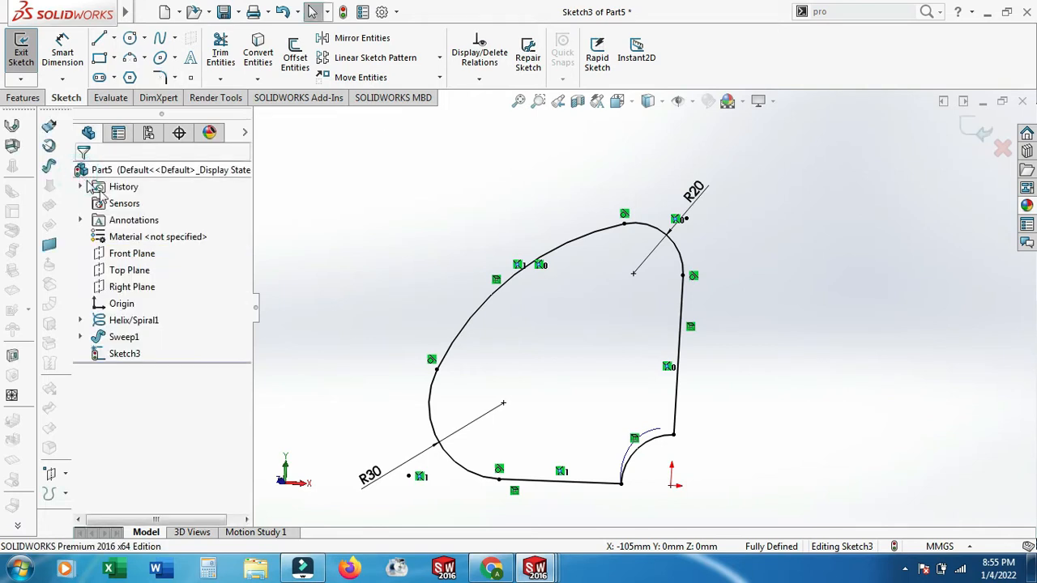
pyautogui.scroll(1, 482, 328)
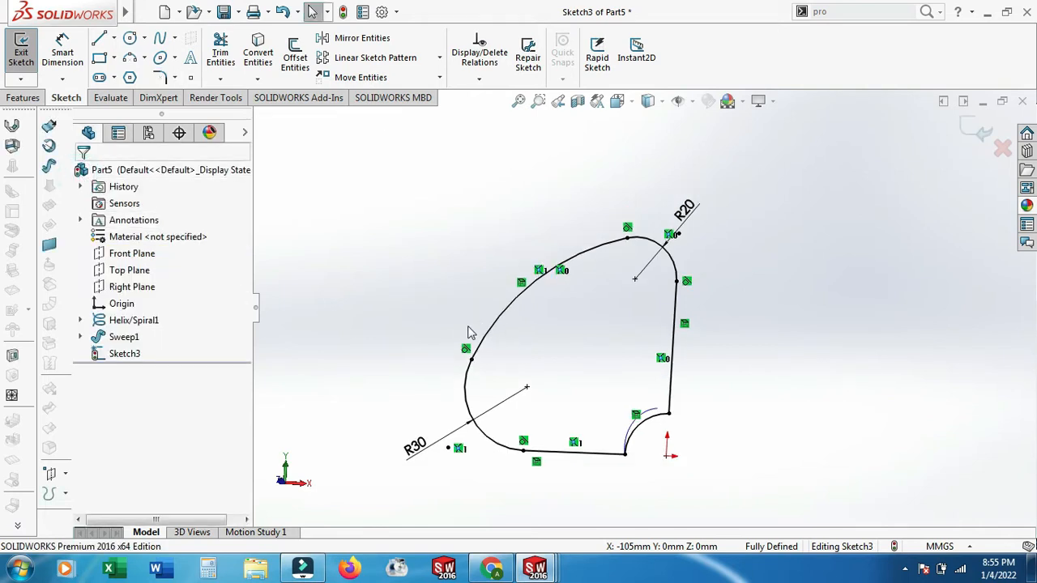
pyautogui.click(977, 134)
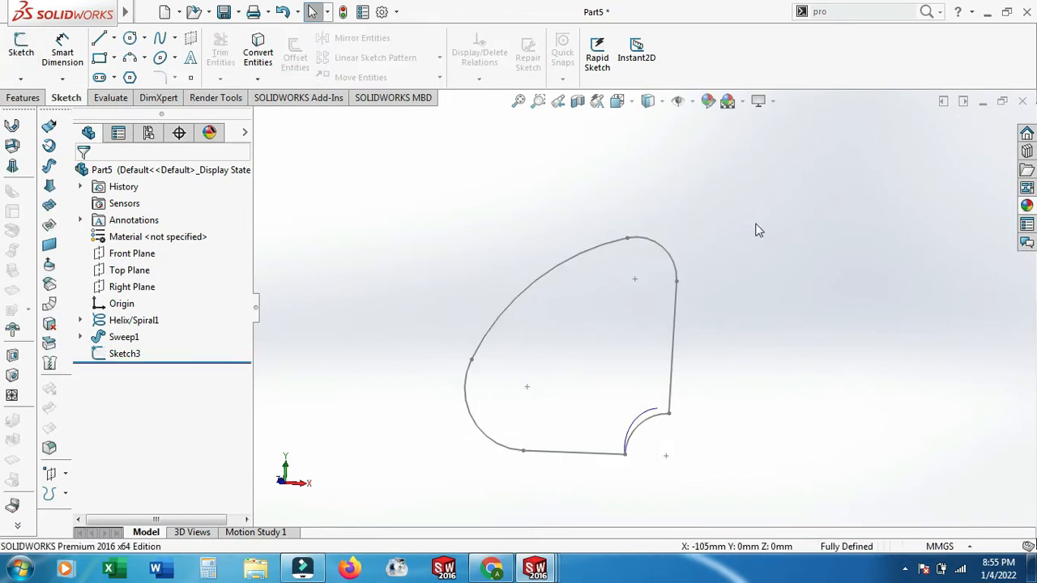
# Show the swept blade body and start an Extruded Cut from the filleted outline sketch.
pyautogui.rightClick(124, 337)
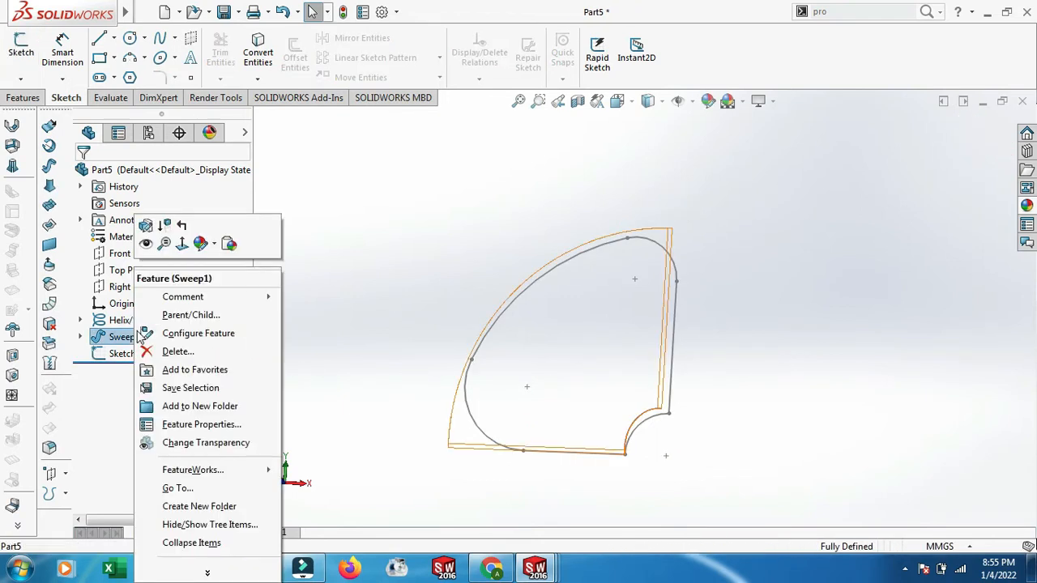
pyautogui.click(144, 241)
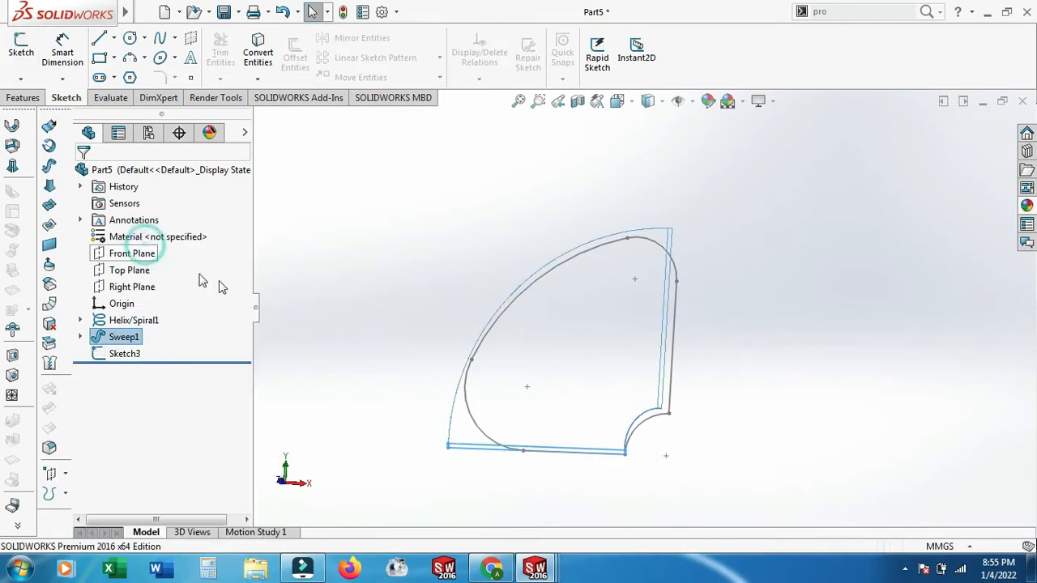
pyautogui.click(124, 353)
pyautogui.click(129, 308)
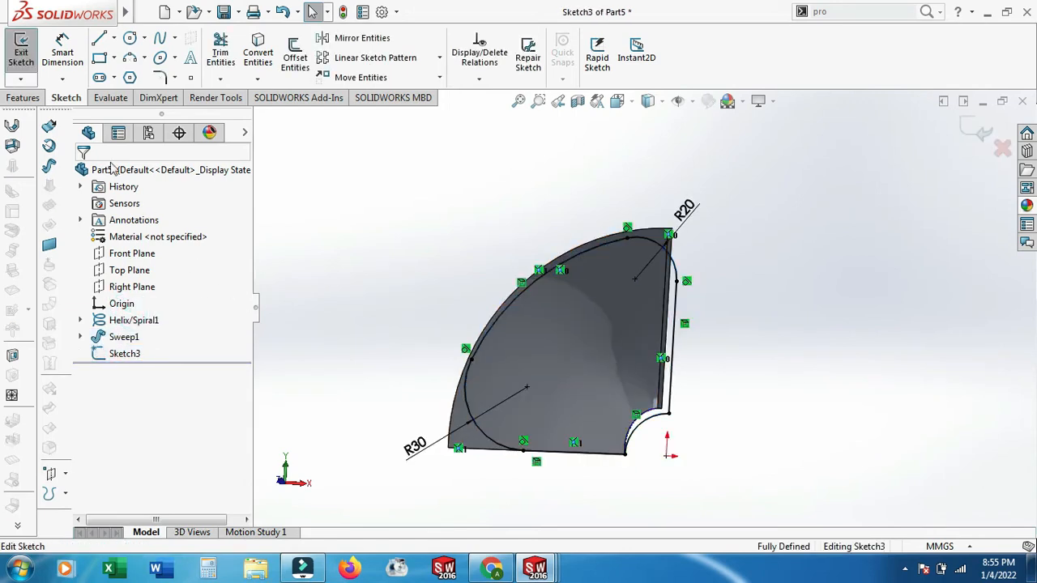
pyautogui.click(24, 97)
pyautogui.click(230, 54)
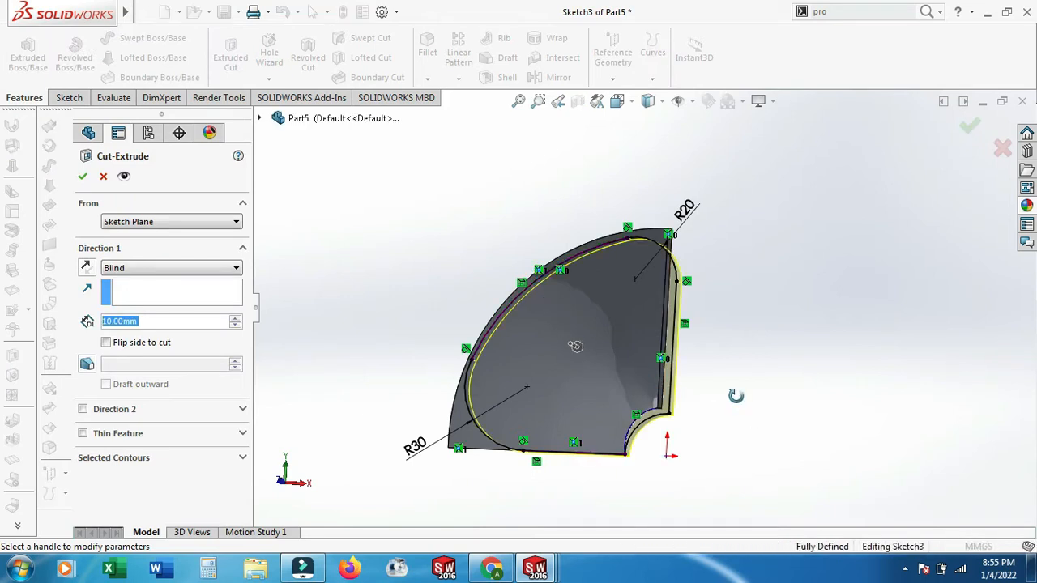
# Reverse the cut direction, set a blind depth of 60 mm, flip the side to cut, and trim the blade to the outline.
pyautogui.click(235, 319)
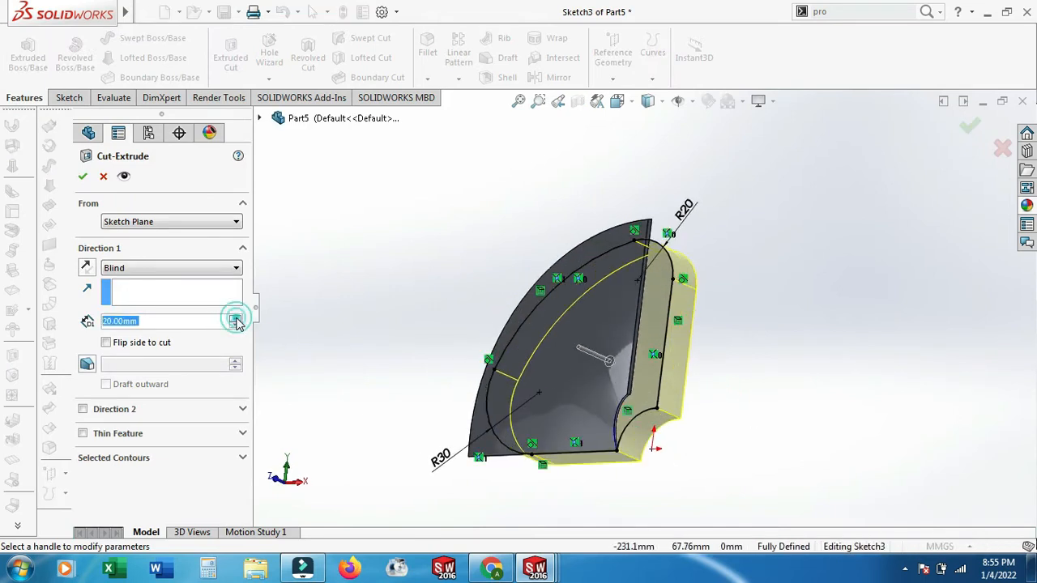
pyautogui.click(87, 268)
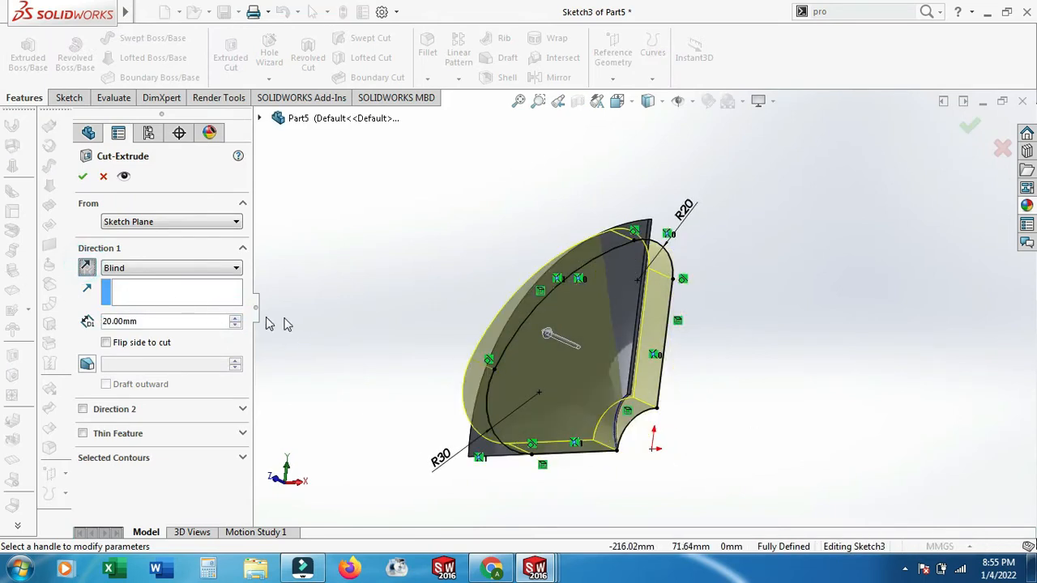
pyautogui.click(235, 318)
pyautogui.click(235, 318)
pyautogui.click(235, 318)
pyautogui.click(235, 318)
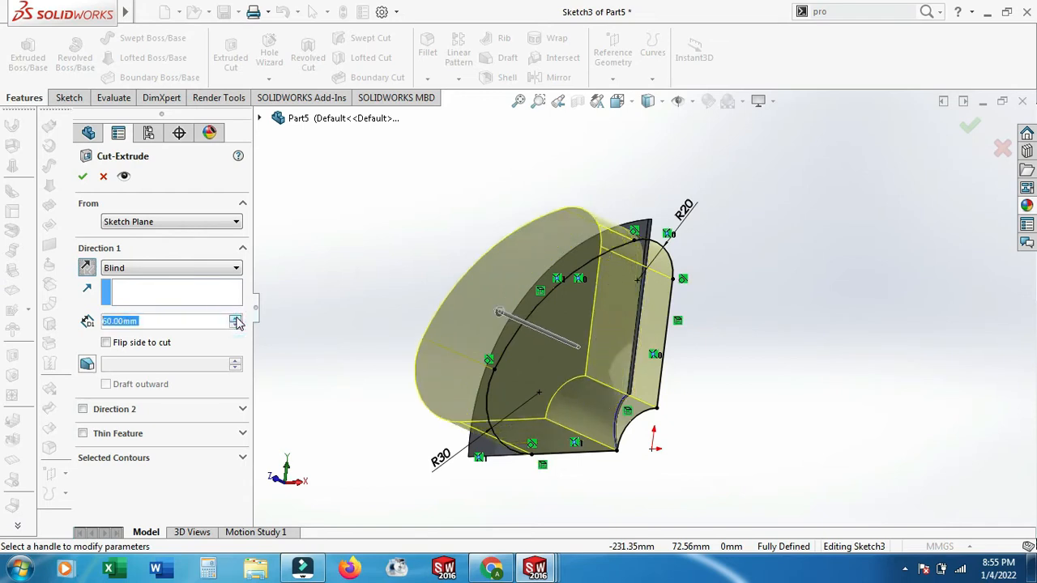
pyautogui.click(106, 343)
pyautogui.click(83, 177)
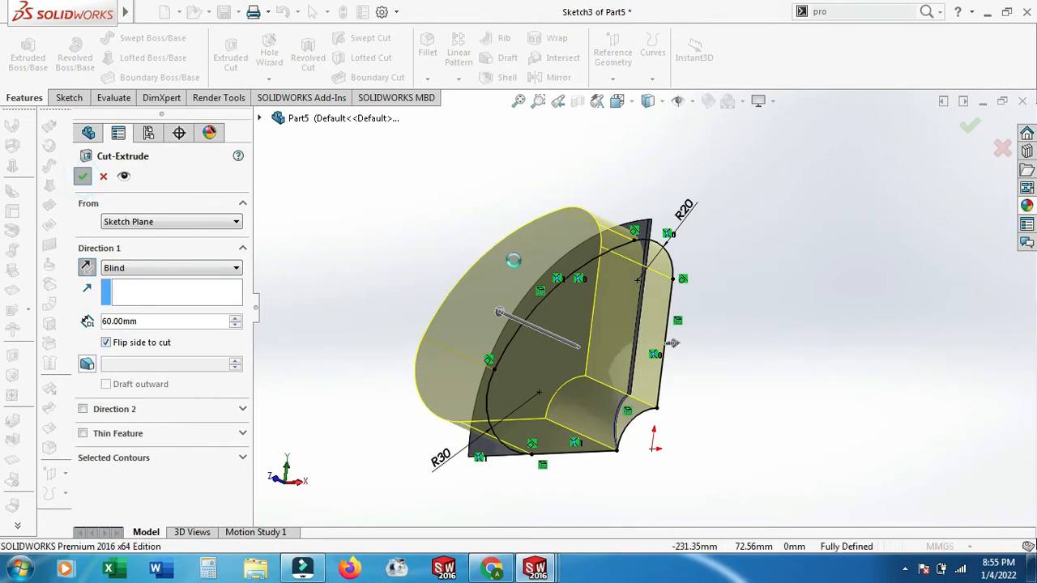
# Sketch a circle about 40 mm in diameter on the Front Plane, centred on the origin and matching the blade's inner arc.
pyautogui.moveTo(541, 259)
pyautogui.mouseDown(button='middle')
pyautogui.moveTo(586, 257)
pyautogui.moveTo(569, 271)
pyautogui.moveTo(706, 292)
pyautogui.moveTo(708, 328)
pyautogui.mouseUp(button='middle')
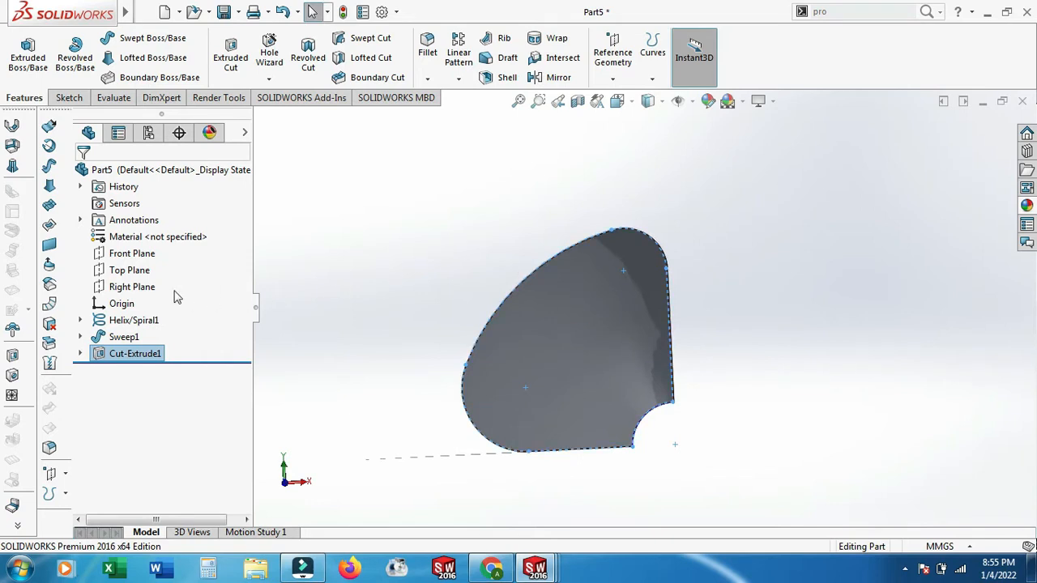
pyautogui.click(136, 254)
pyautogui.click(151, 238)
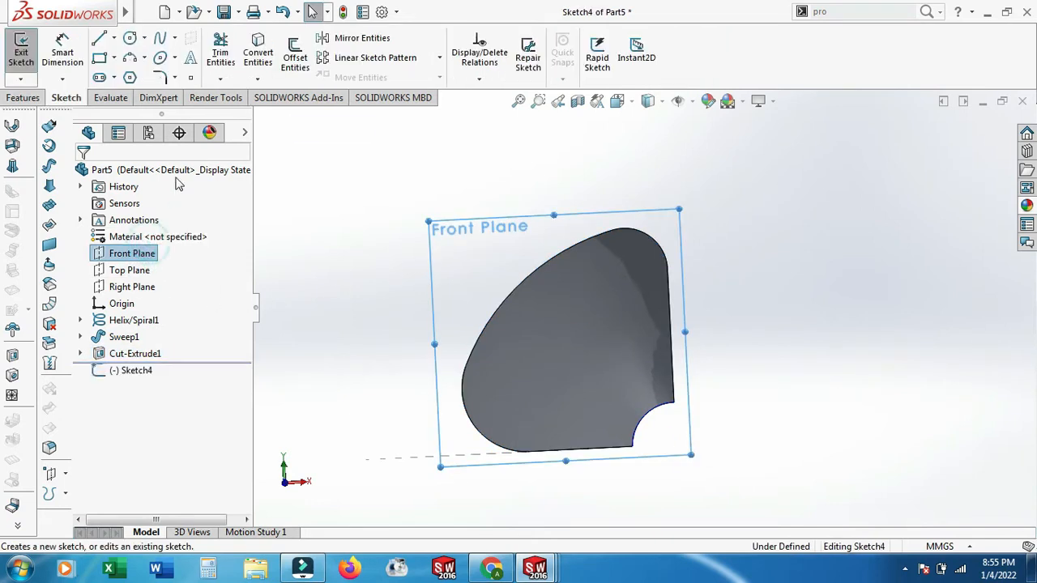
pyautogui.click(130, 39)
pyautogui.scroll(-3, 605, 390)
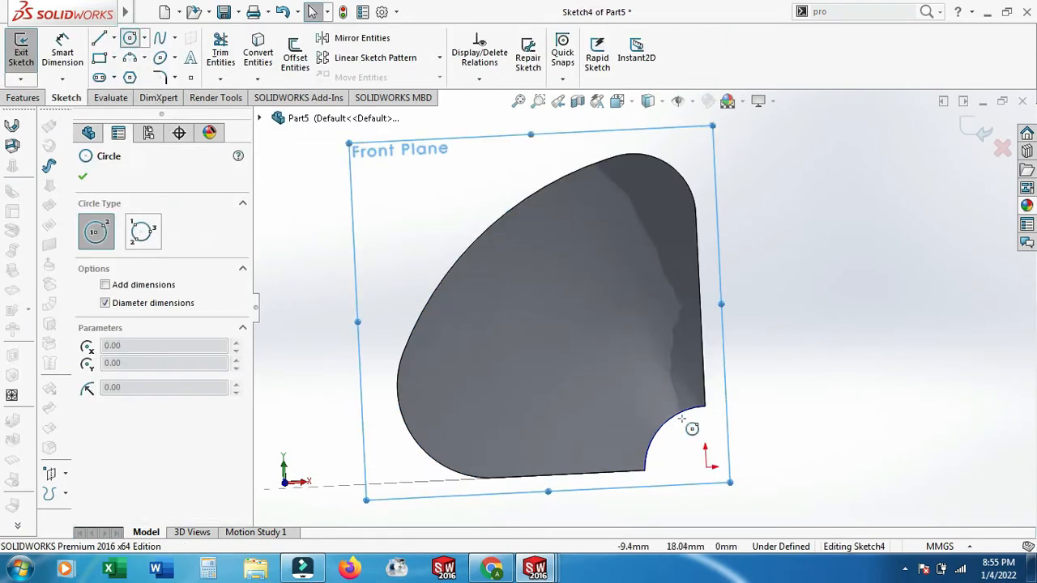
pyautogui.click(707, 467)
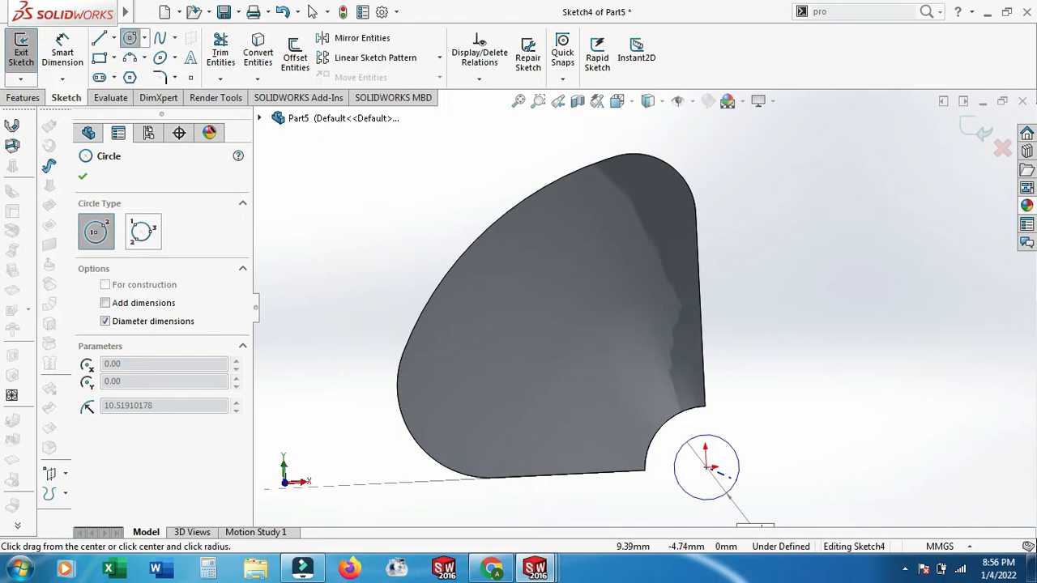
pyautogui.click(738, 482)
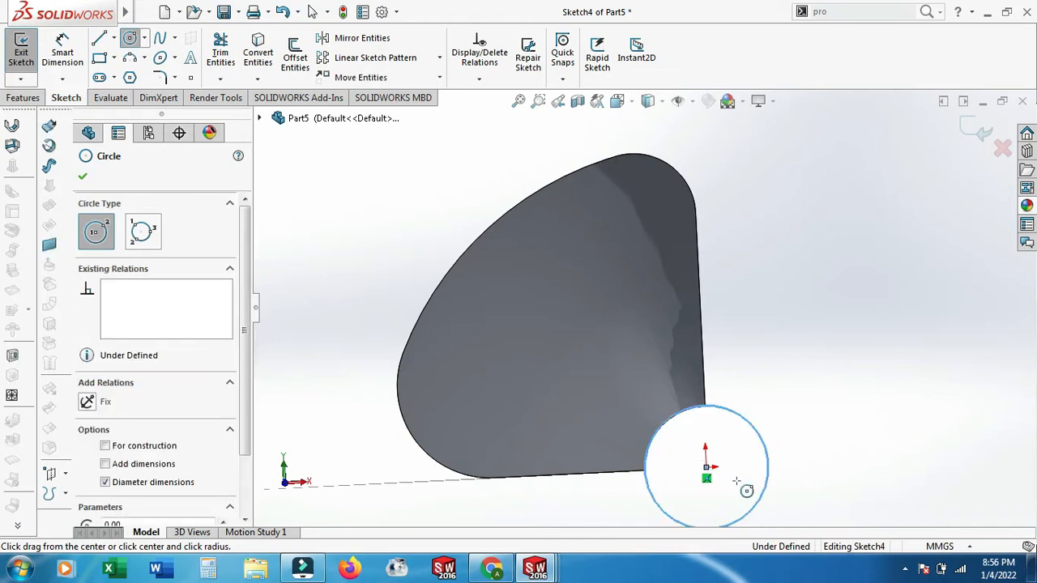
pyautogui.click(81, 178)
# Start an Extruded Boss/Base from the hub circle with a blind depth of 20 mm.
pyautogui.click(24, 97)
pyautogui.click(27, 53)
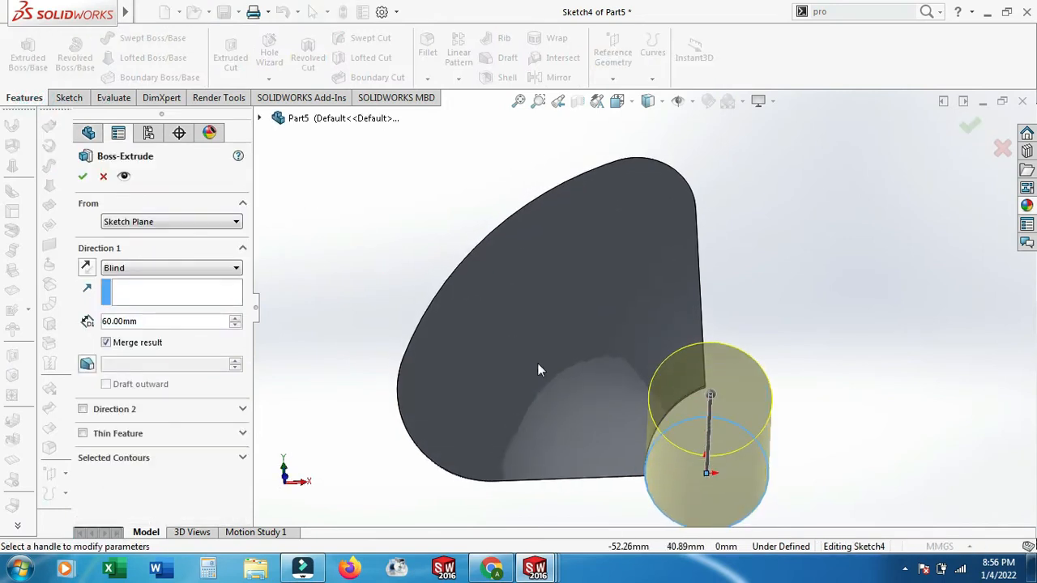
pyautogui.click(166, 321)
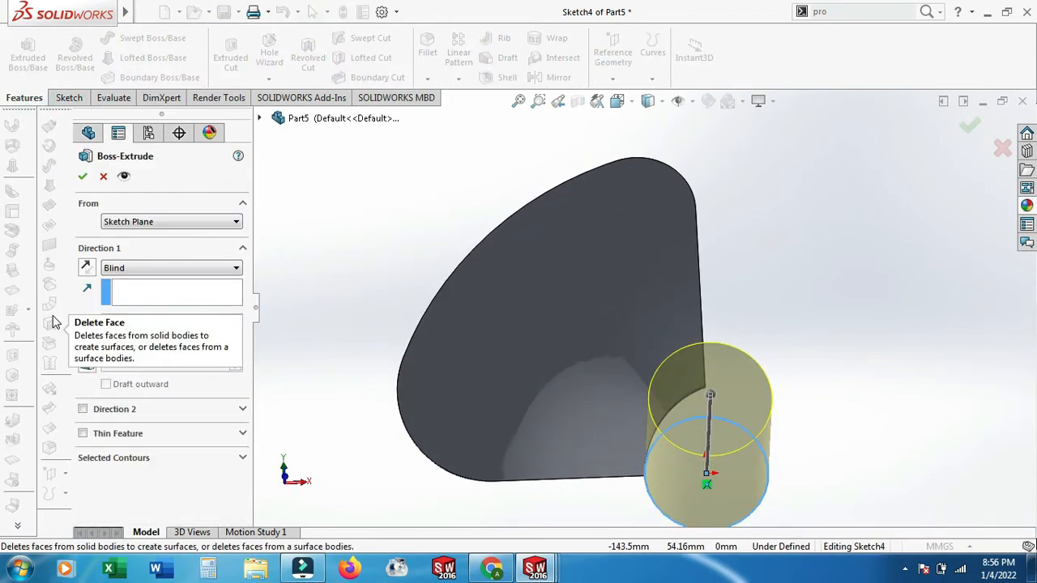
pyautogui.write('20.00mm')
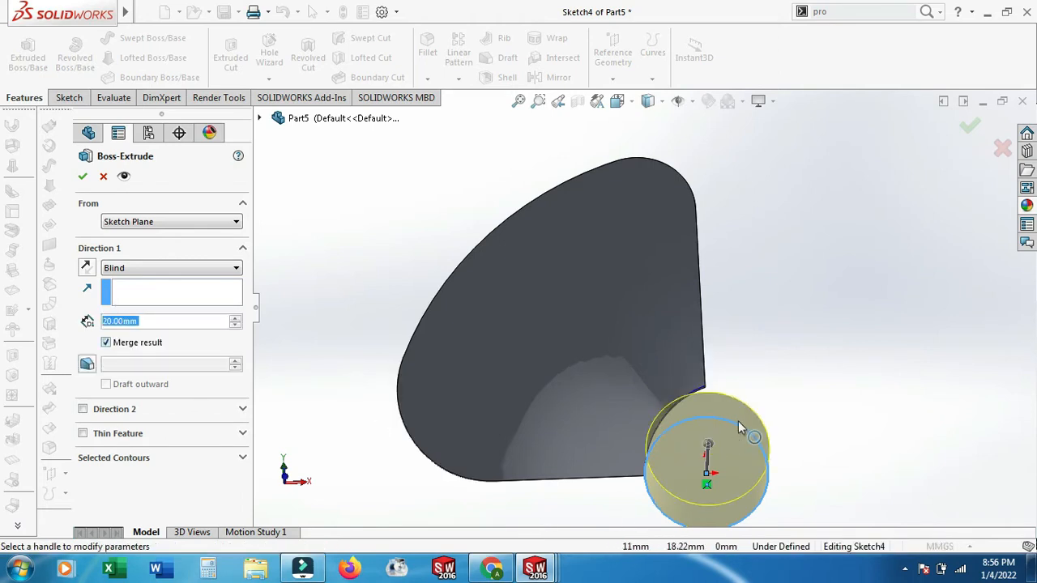
pyautogui.moveTo(738, 420); pyautogui.dragTo(586, 474, button='middle')
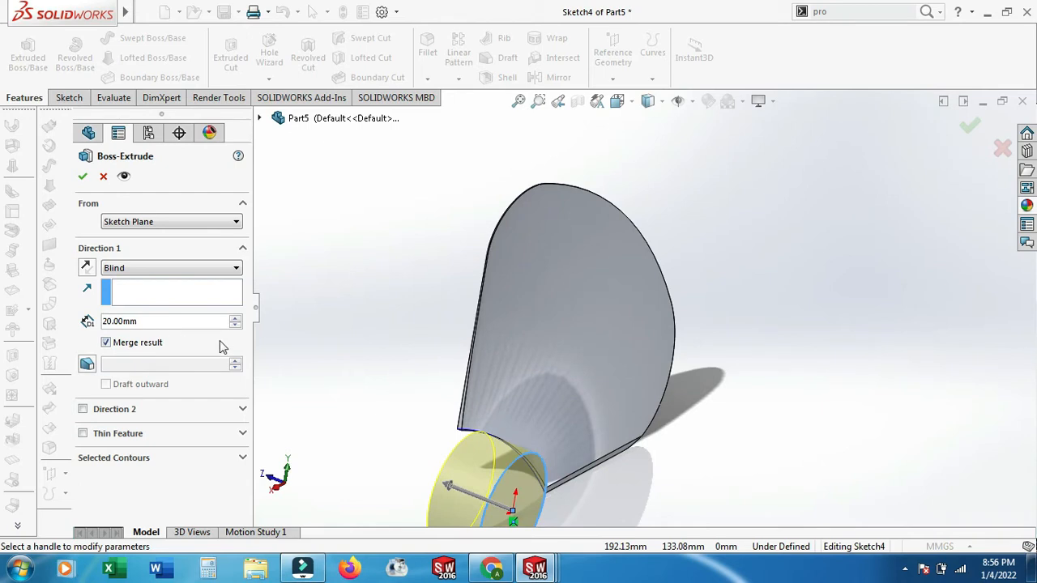
# Try a depth of 25 mm for the hub extrusion.
pyautogui.click(238, 320)
pyautogui.scroll(-2, 230, 337)
pyautogui.scroll(1, 229, 337)
pyautogui.write('25')
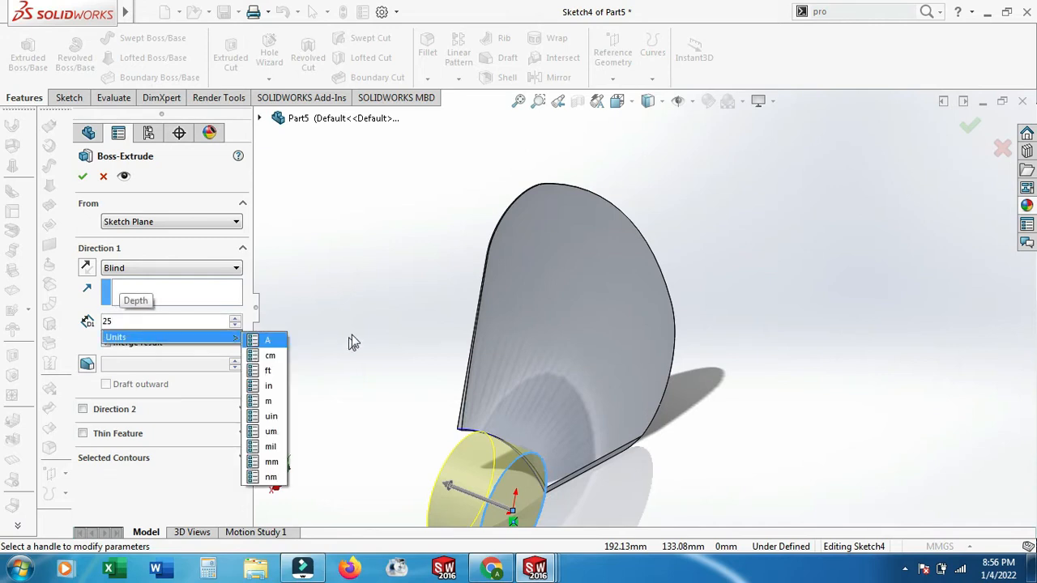
pyautogui.press('Return')
# Check the hub preview against the blade's root edge and set the extrusion depth to 26 mm.
pyautogui.moveTo(380, 366); pyautogui.dragTo(268, 389, button='middle')
pyautogui.scroll(-5, 498, 441)
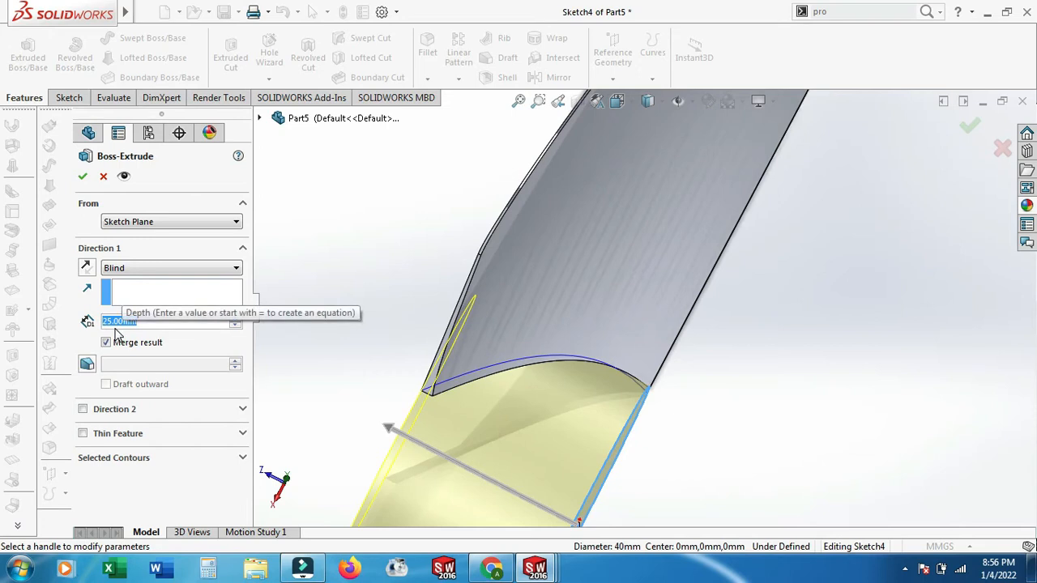
pyautogui.write('26')
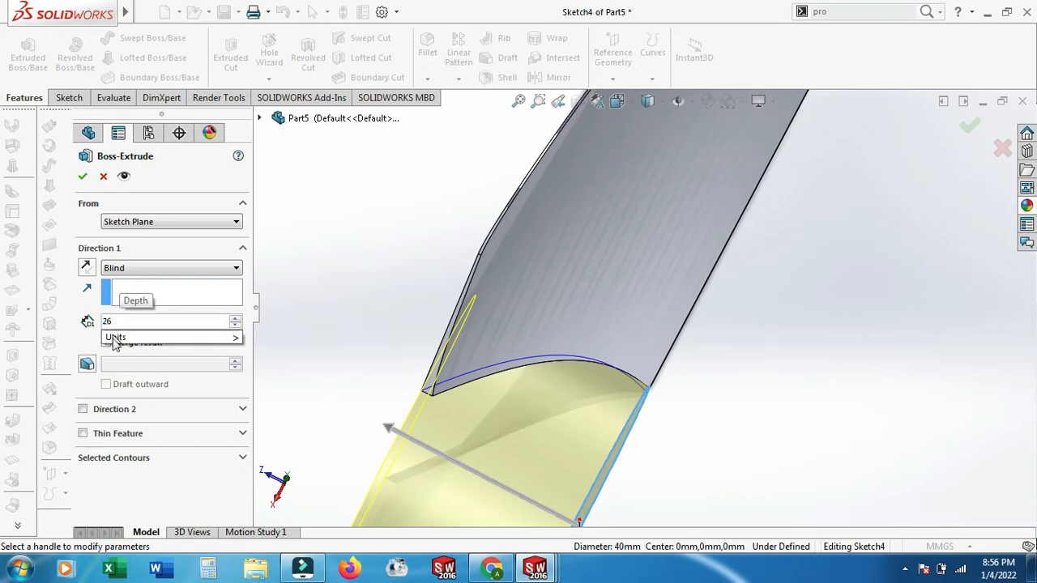
pyautogui.press('Return')
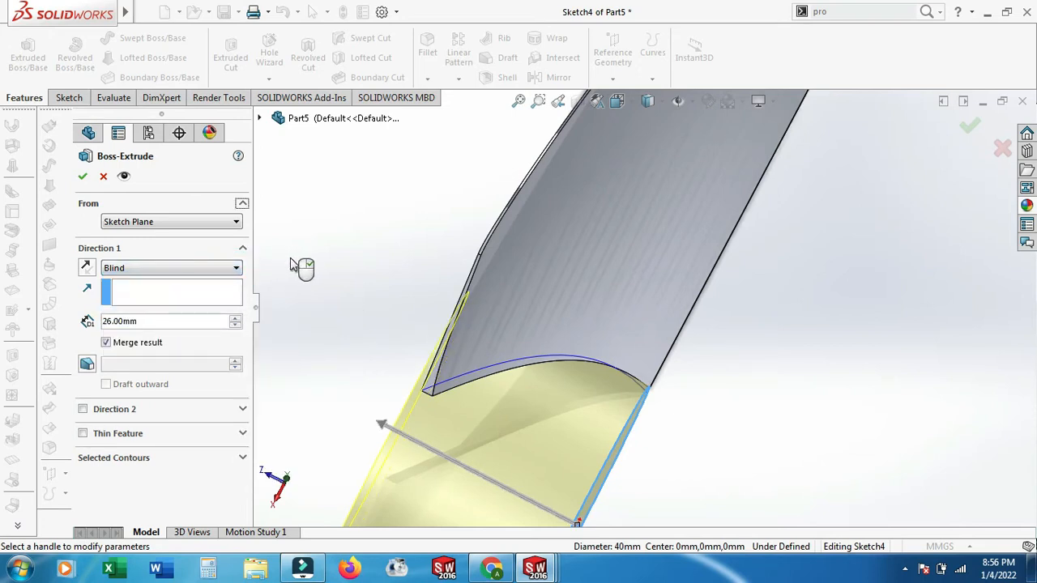
# Extend the hub 1 mm in the second direction with a blind end condition and create the extrusion.
pyautogui.click(83, 410)
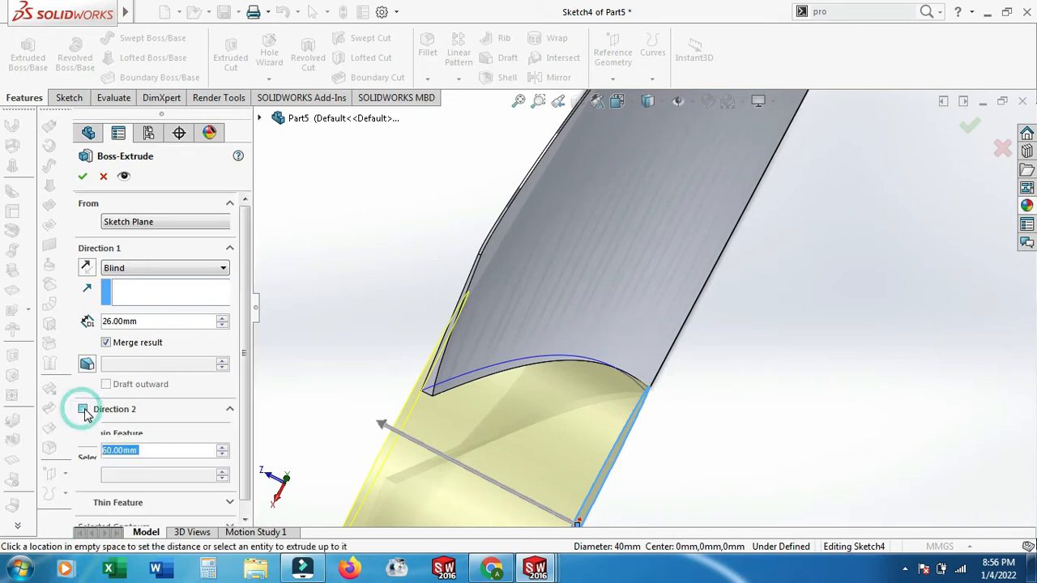
pyautogui.write('1')
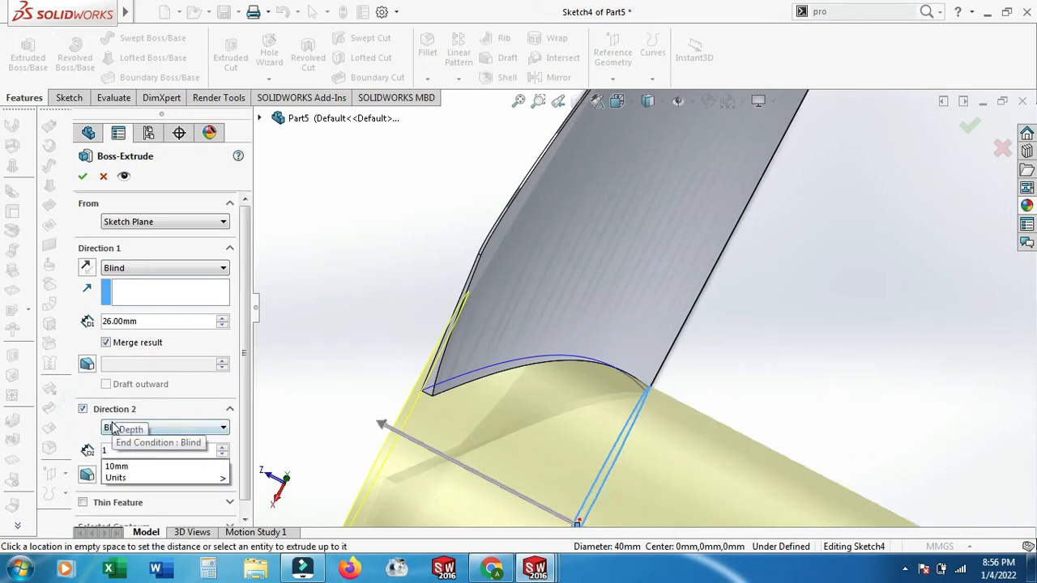
pyautogui.press('Return')
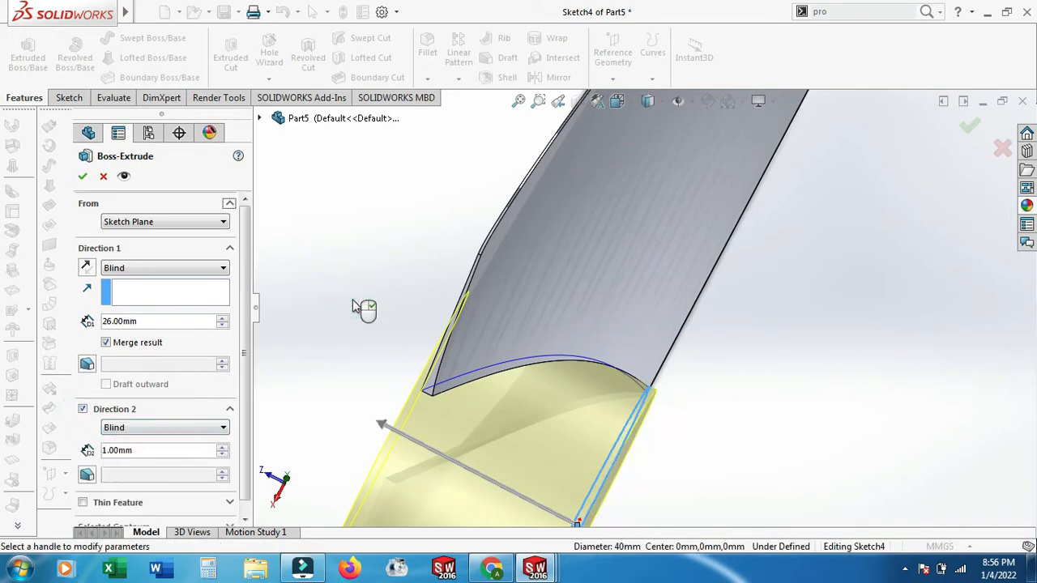
pyautogui.click(84, 178)
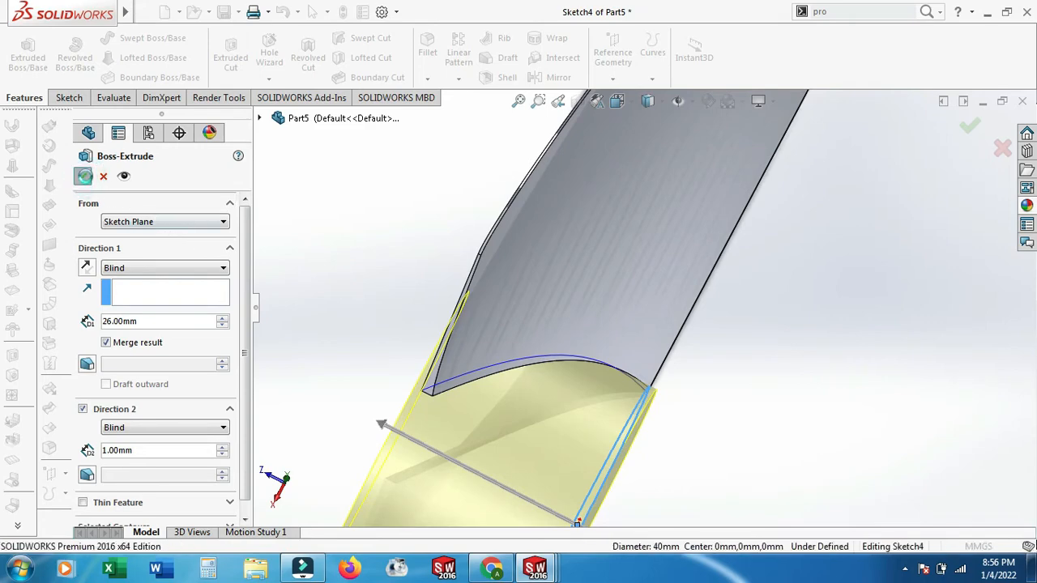
# Shell the hub with a 3 mm wall thickness, removing its flat front end face.
pyautogui.moveTo(284, 282); pyautogui.dragTo(463, 344, button='middle')
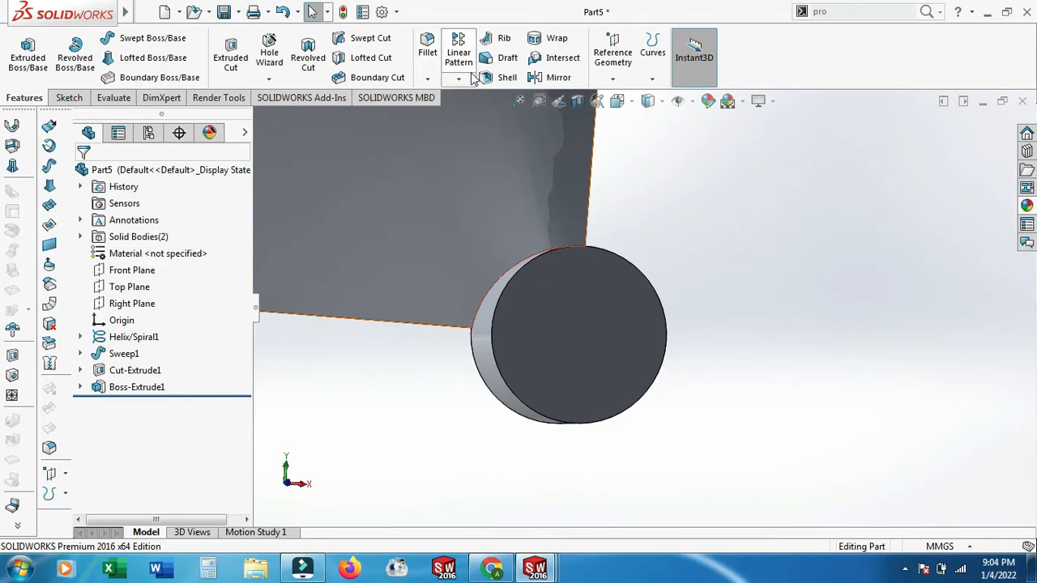
pyautogui.click(484, 76)
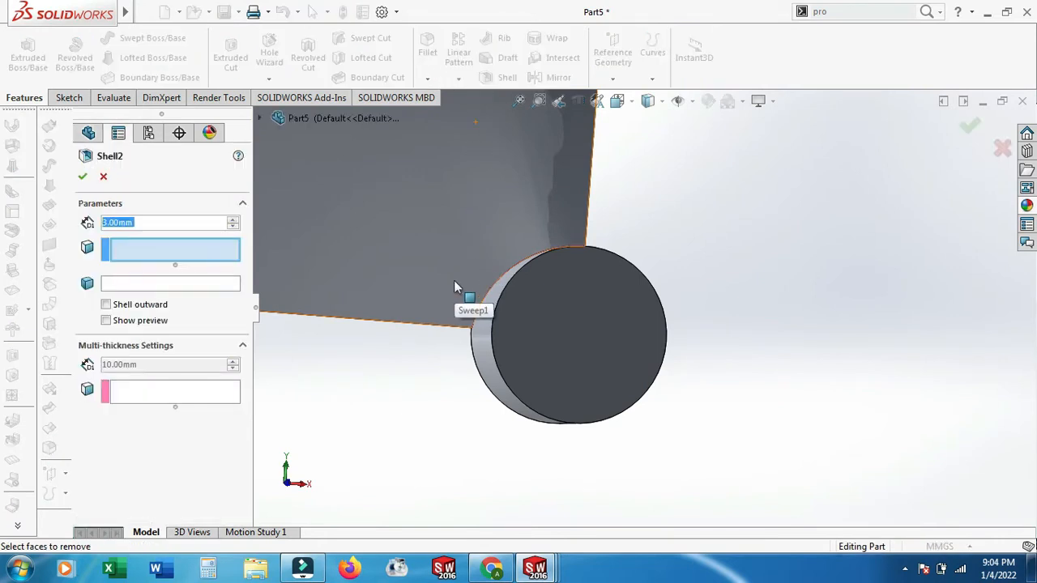
pyautogui.click(543, 314)
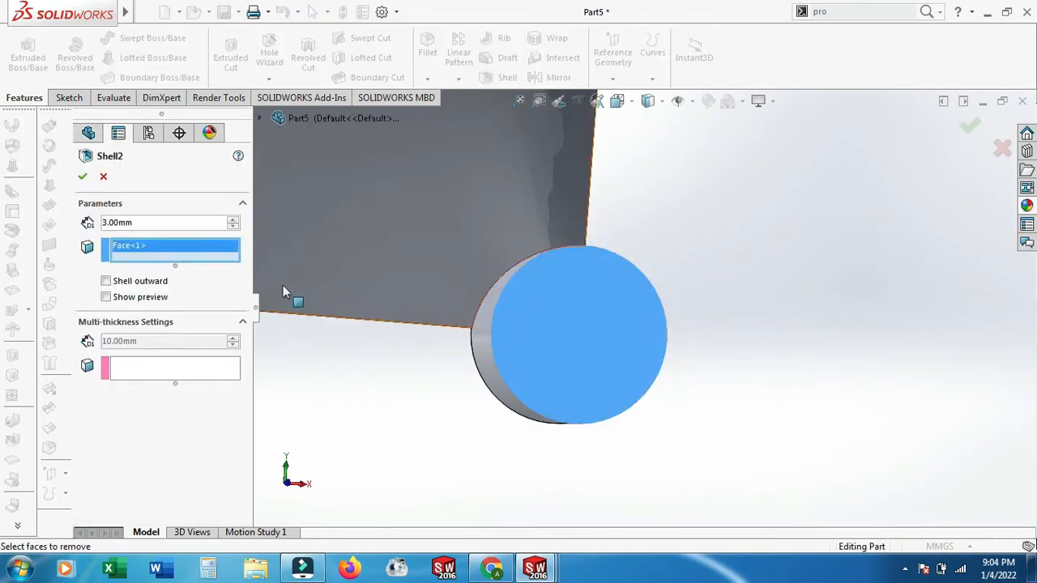
pyautogui.click(83, 177)
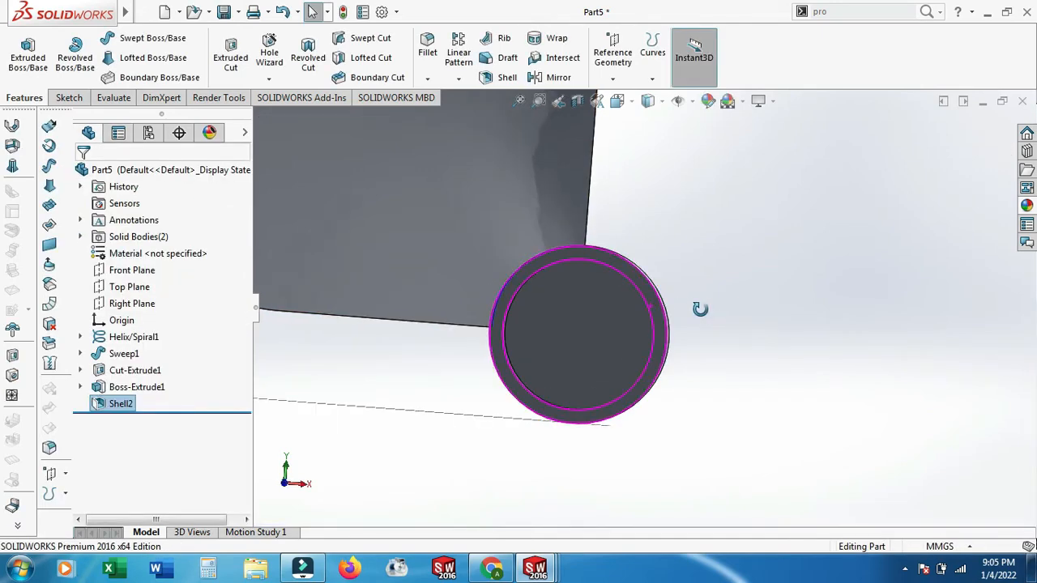
# Measure the diameter of the shelled hub's inner circular edge.
pyautogui.click(114, 98)
pyautogui.click(61, 50)
pyautogui.moveTo(591, 401); pyautogui.dragTo(534, 411, button='middle')
pyautogui.click(526, 411)
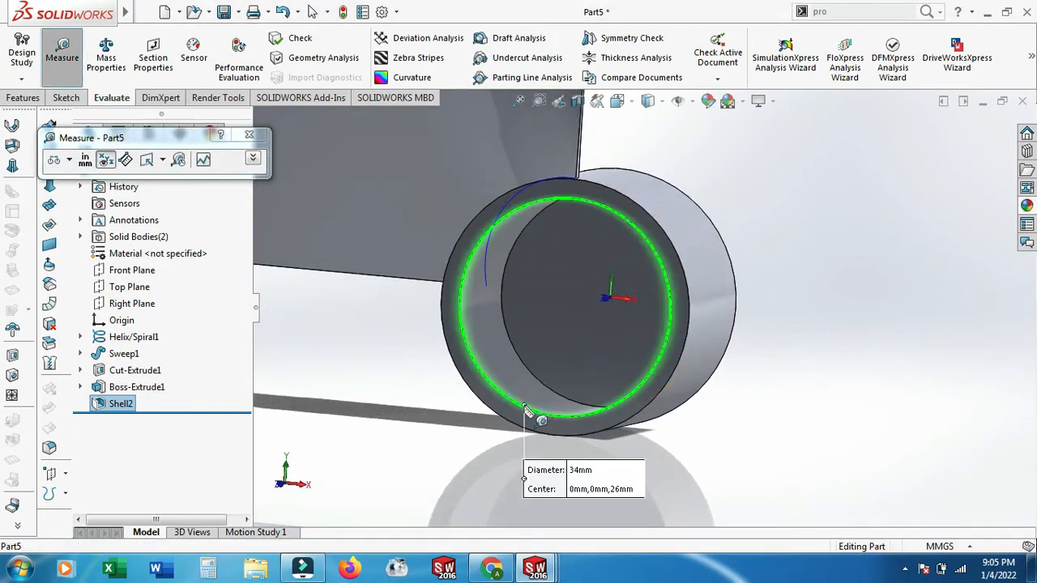
pyautogui.click(249, 135)
pyautogui.moveTo(754, 202); pyautogui.dragTo(836, 297, button='middle')
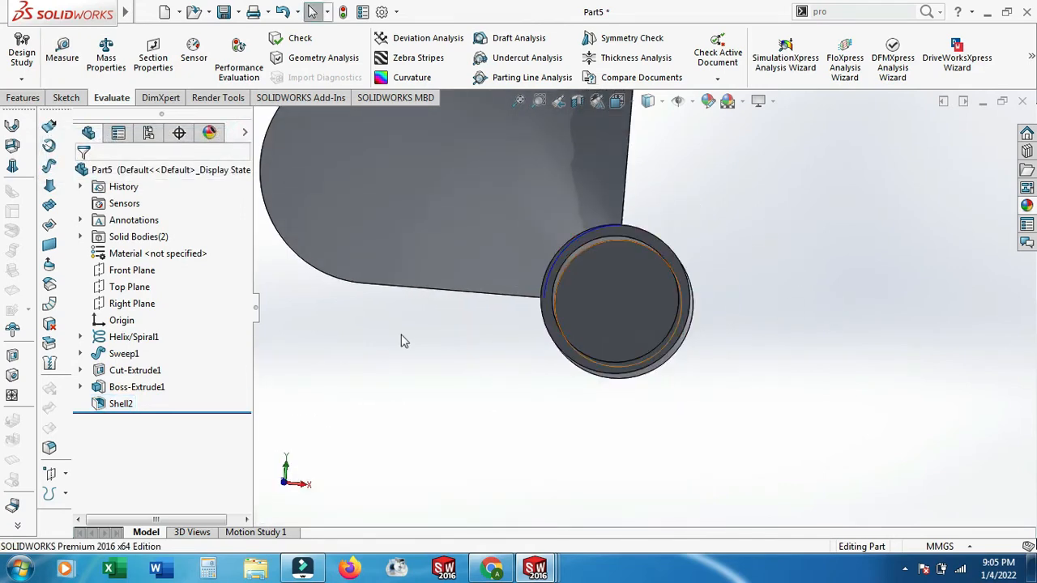
pyautogui.click(151, 270)
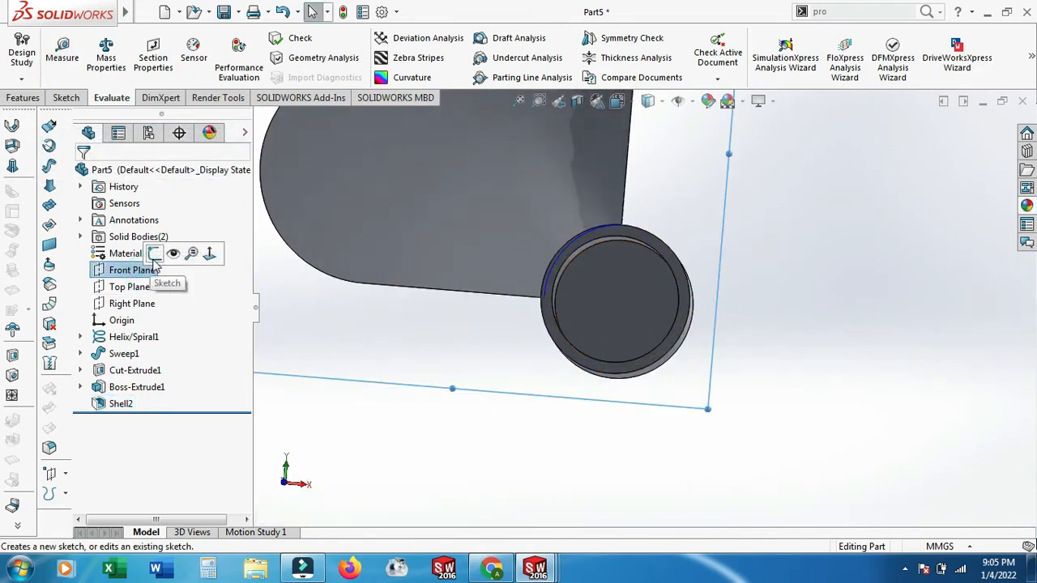
pyautogui.click(154, 253)
pyautogui.click(130, 38)
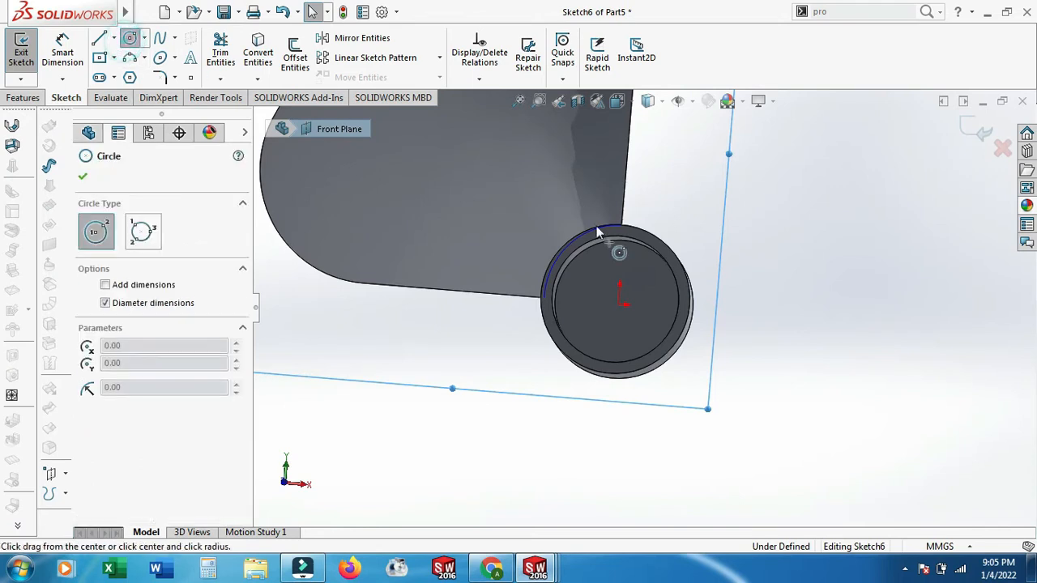
pyautogui.click(623, 302)
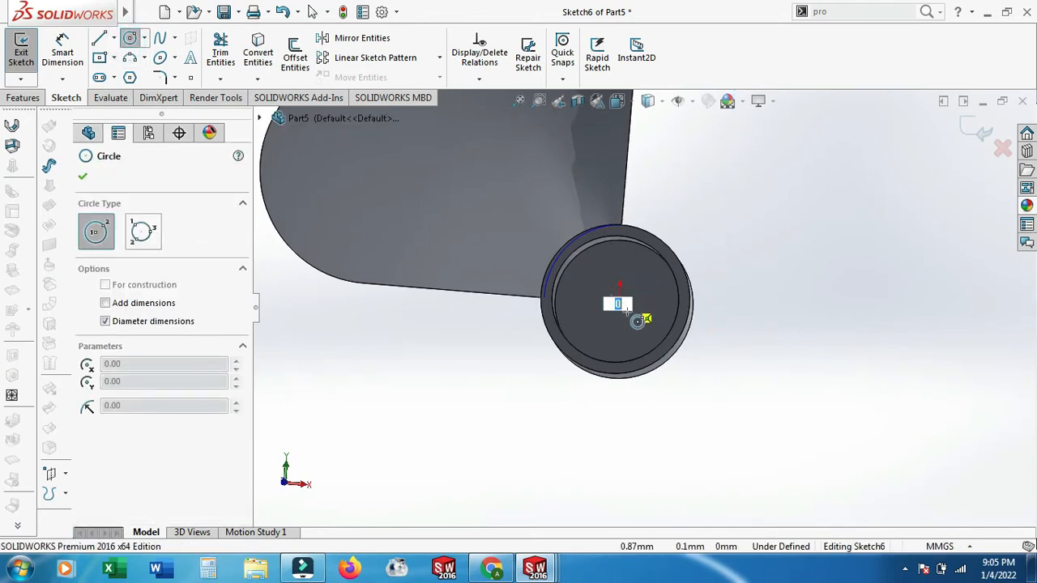
pyautogui.rightClick(703, 338)
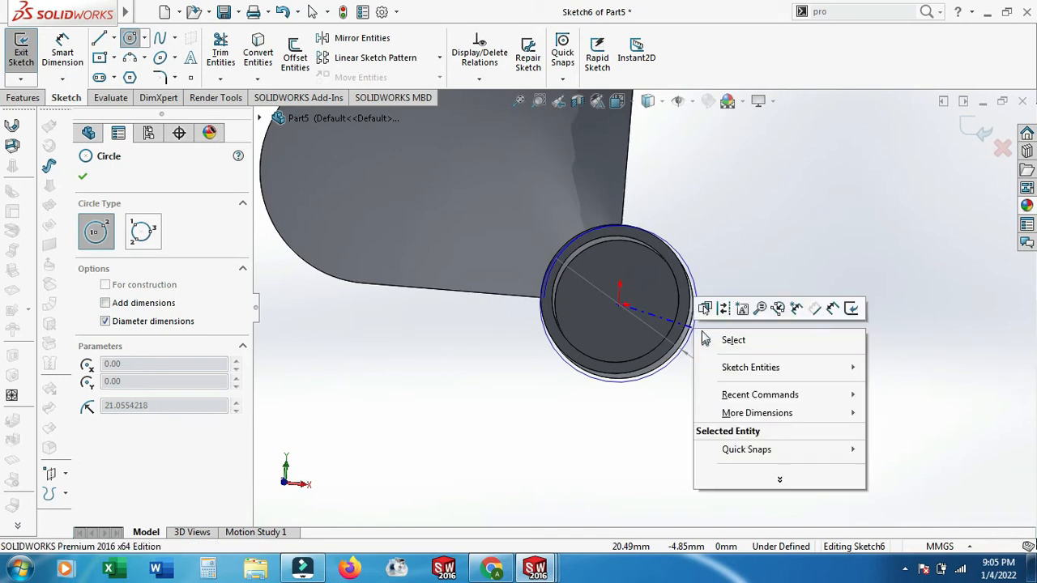
pyautogui.click(729, 340)
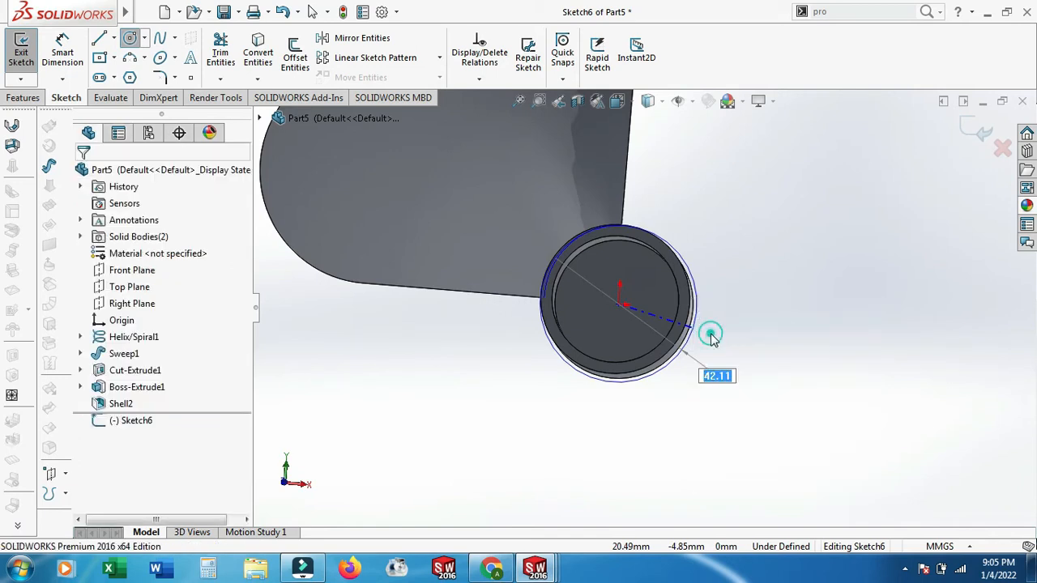
pyautogui.click(976, 134)
# Start a sketch on the hub's inner floor face and draw a circle of 34 mm diameter centred on the origin.
pyautogui.click(657, 287)
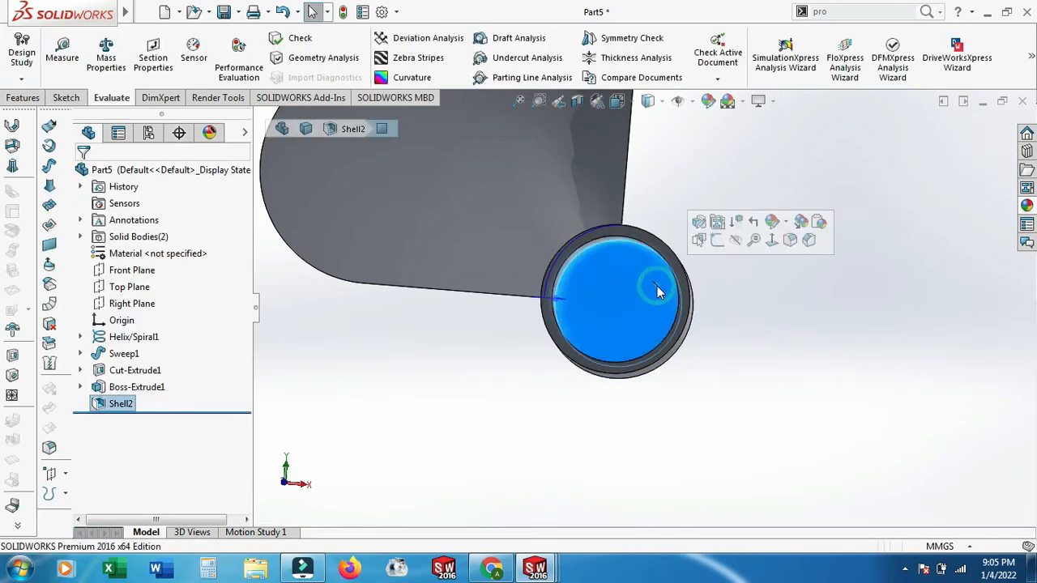
pyautogui.click(716, 240)
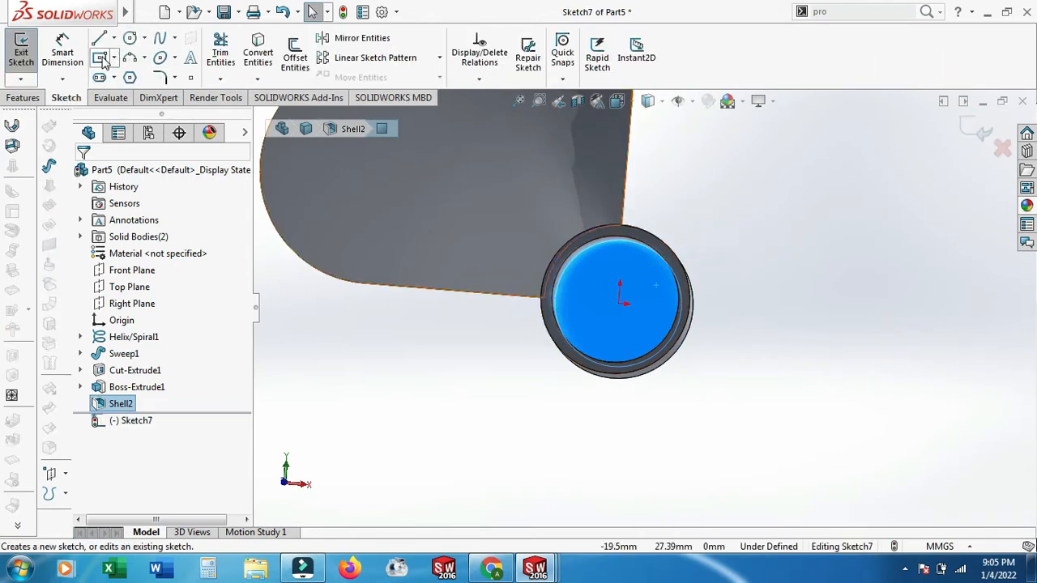
pyautogui.click(129, 40)
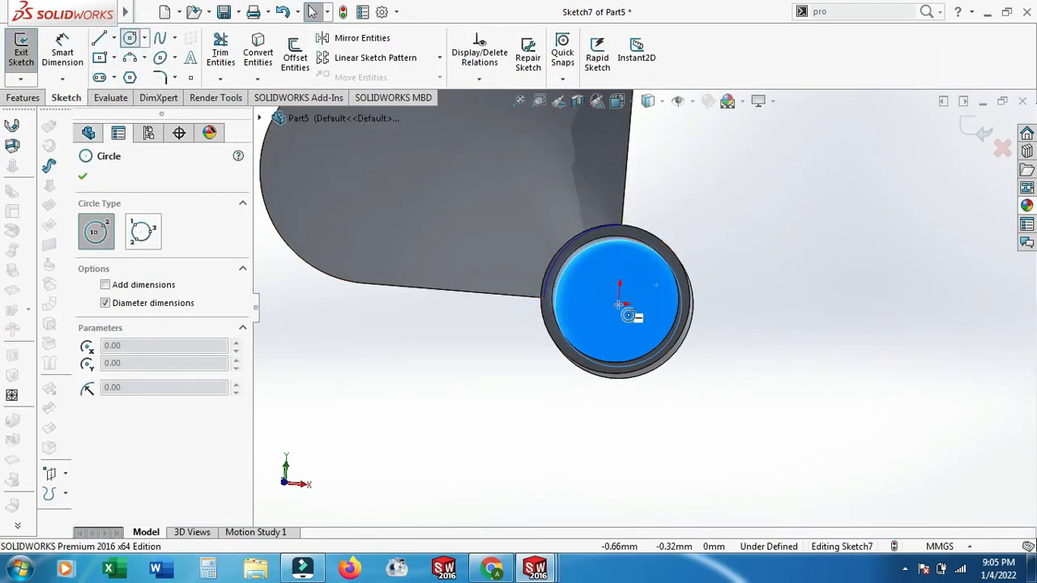
pyautogui.moveTo(620, 305); pyautogui.dragTo(652, 366)
pyautogui.write('3')
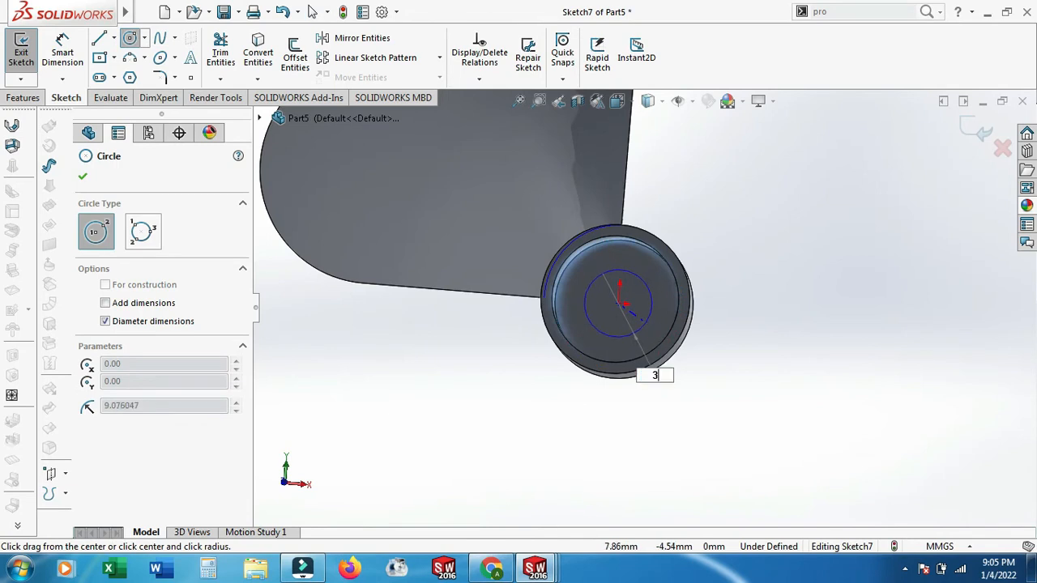
pyautogui.write('4')
pyautogui.press('Return')
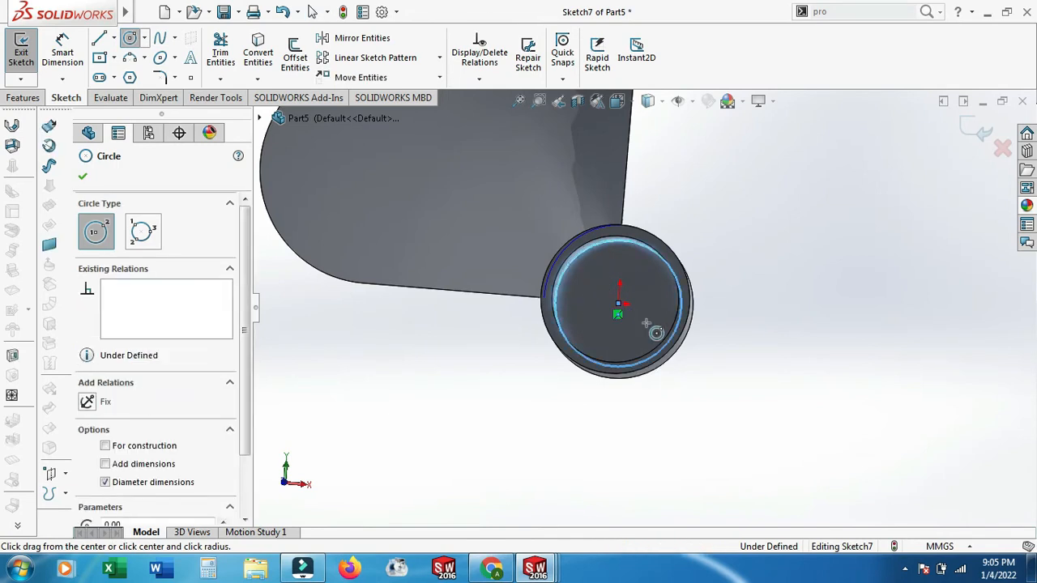
pyautogui.click(83, 176)
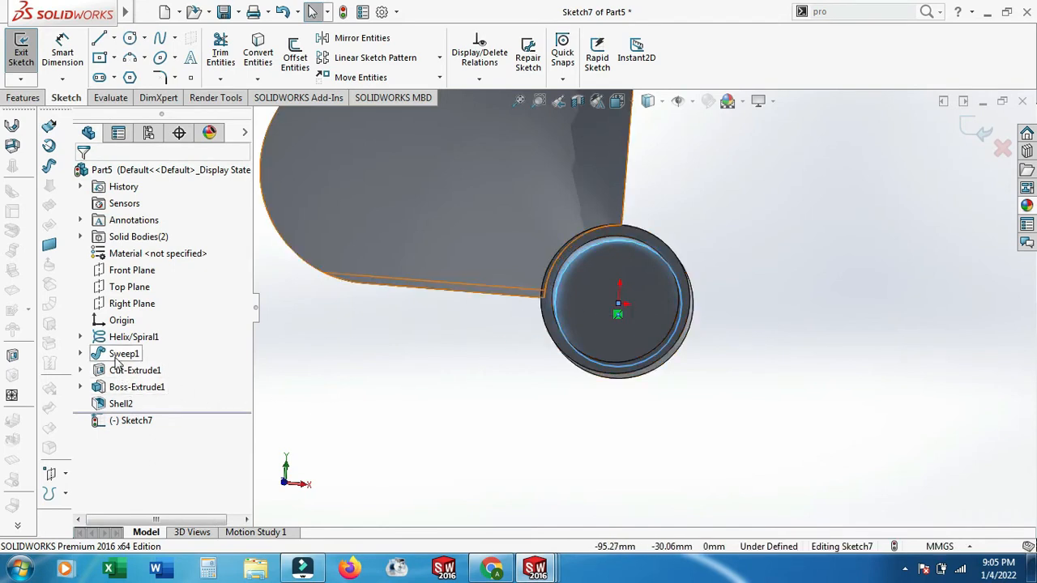
# Hide the extruded hub body so that the sketch circle is unobstructed.
pyautogui.rightClick(125, 387)
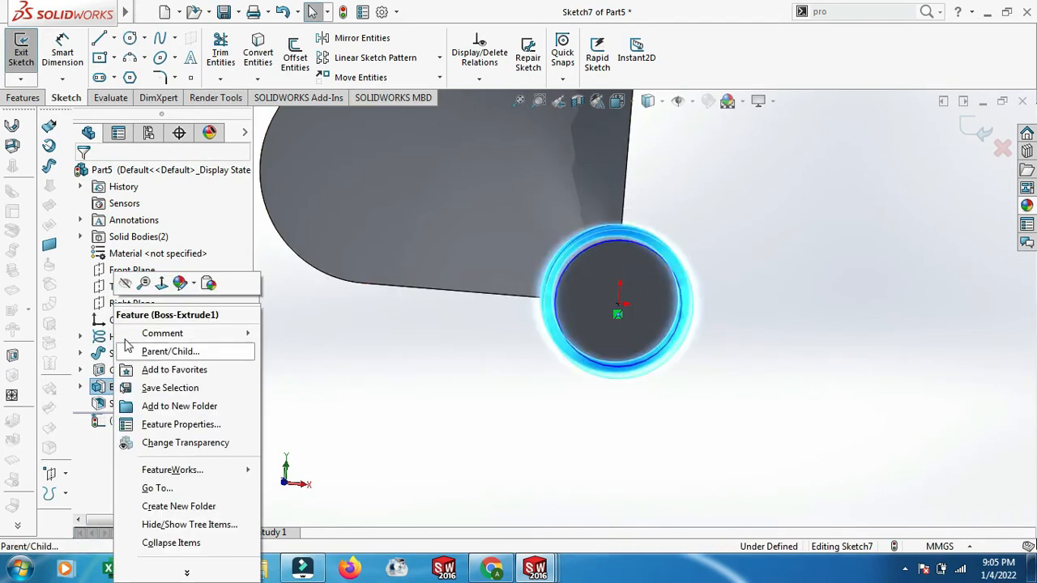
pyautogui.click(126, 280)
pyautogui.click(340, 332)
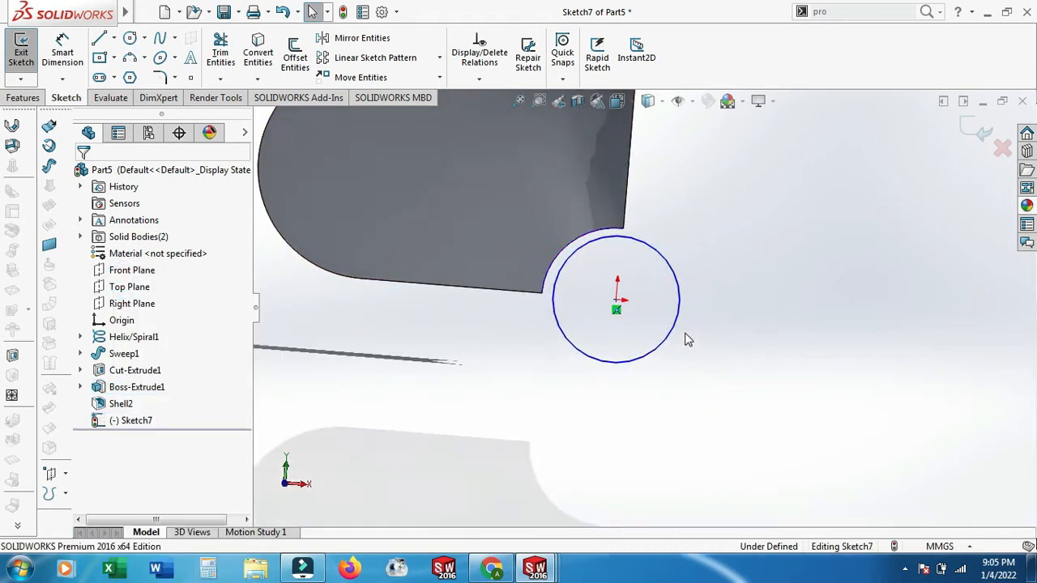
# Sketch two crossing center rectangles at the origin, one vertical about 3.6 by 52 mm and one horizontal about 56 by 3.9 mm.
pyautogui.scroll(-2, 680, 330)
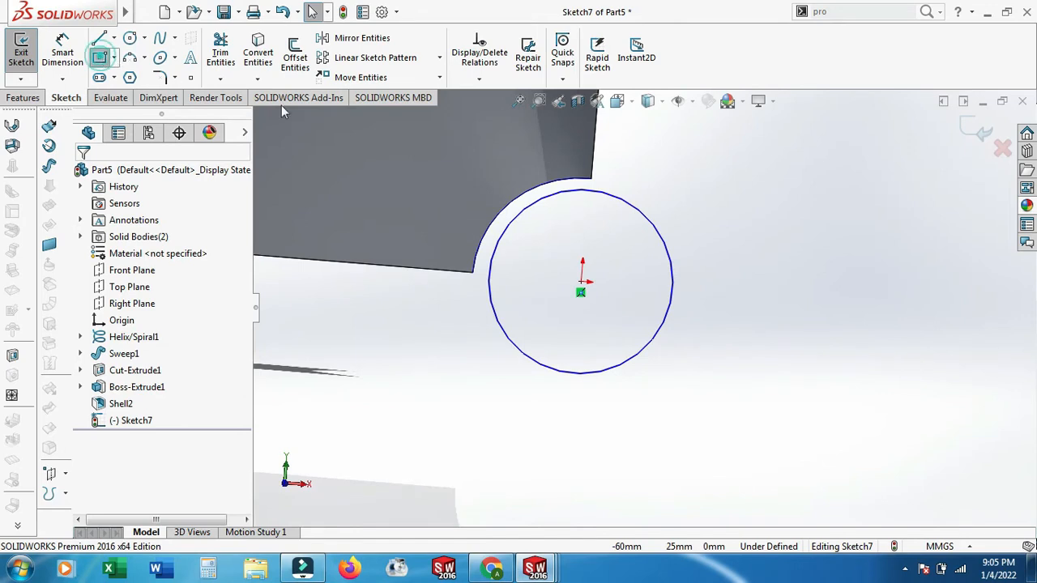
pyautogui.click(99, 57)
pyautogui.click(582, 281)
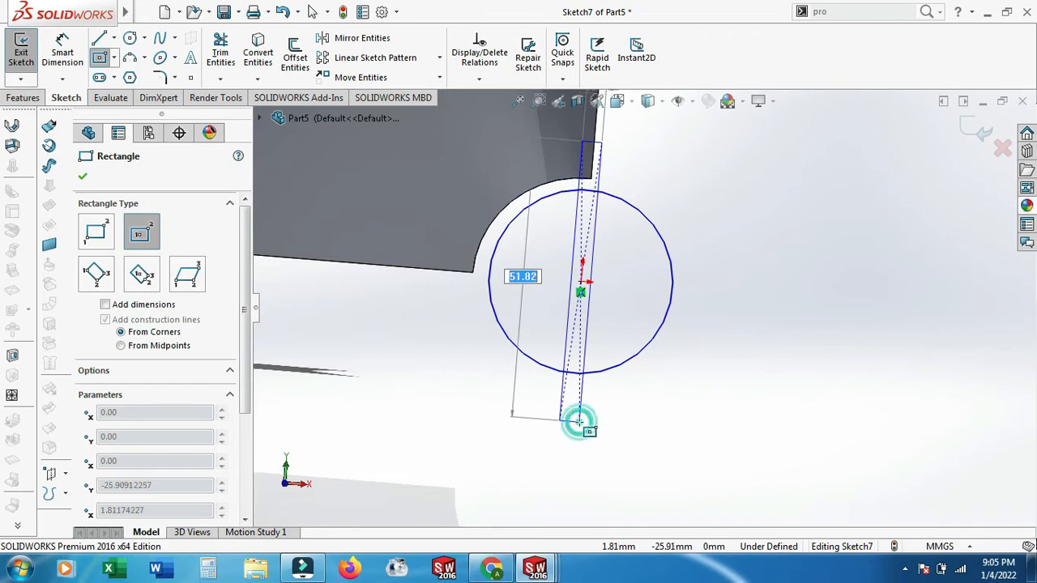
pyautogui.click(578, 422)
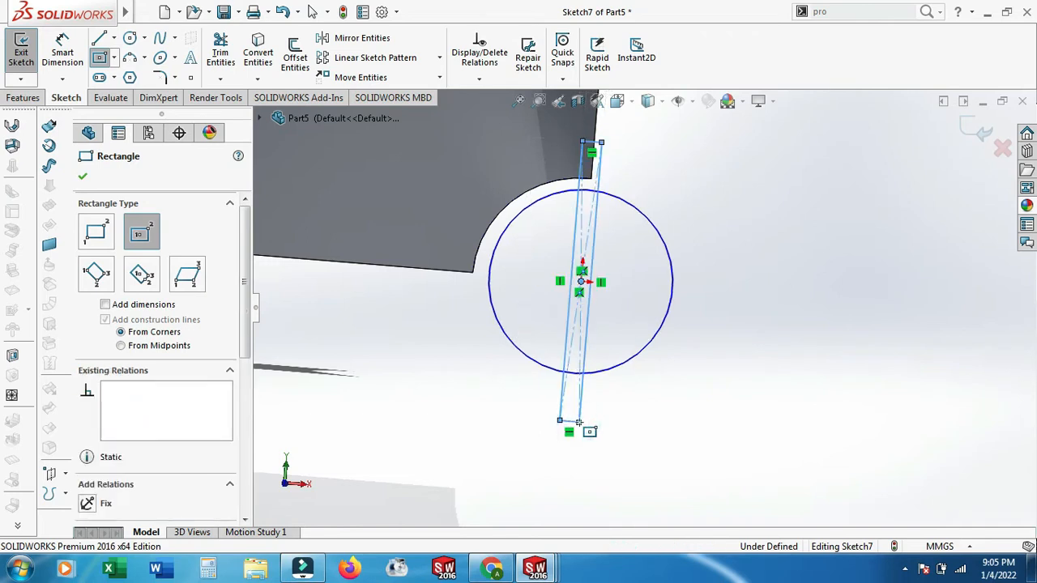
pyautogui.click(581, 280)
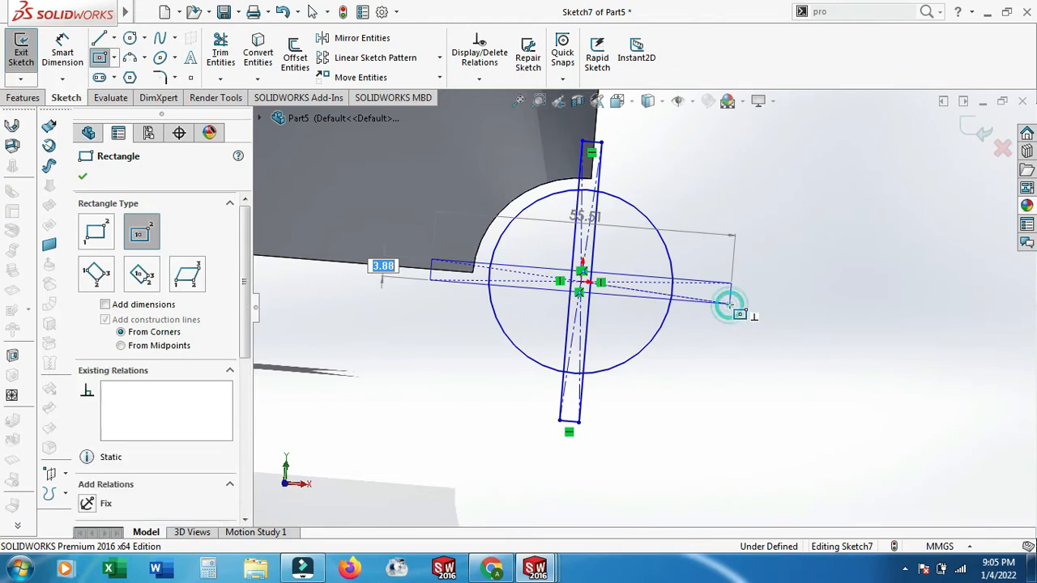
pyautogui.click(729, 304)
pyautogui.press('Escape')
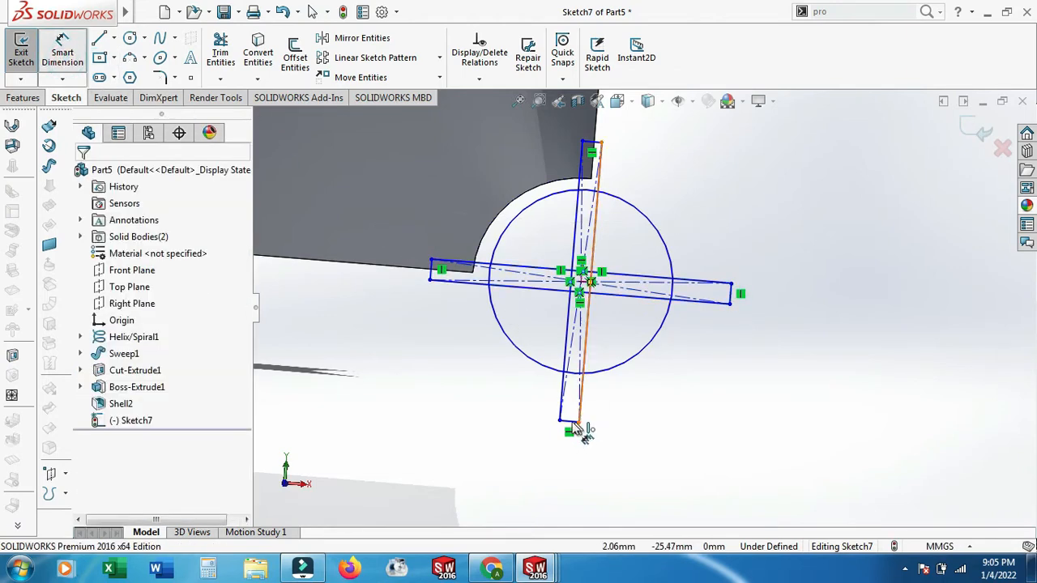
# Dimension the narrow sides of both the vertical and the horizontal rectangle to 4 mm.
pyautogui.click(571, 422)
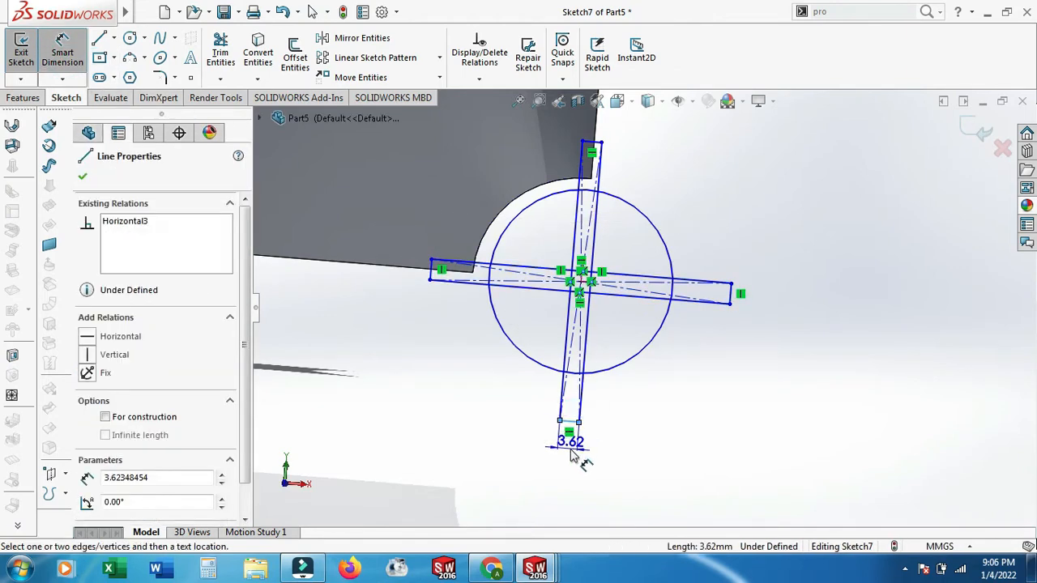
pyautogui.click(573, 454)
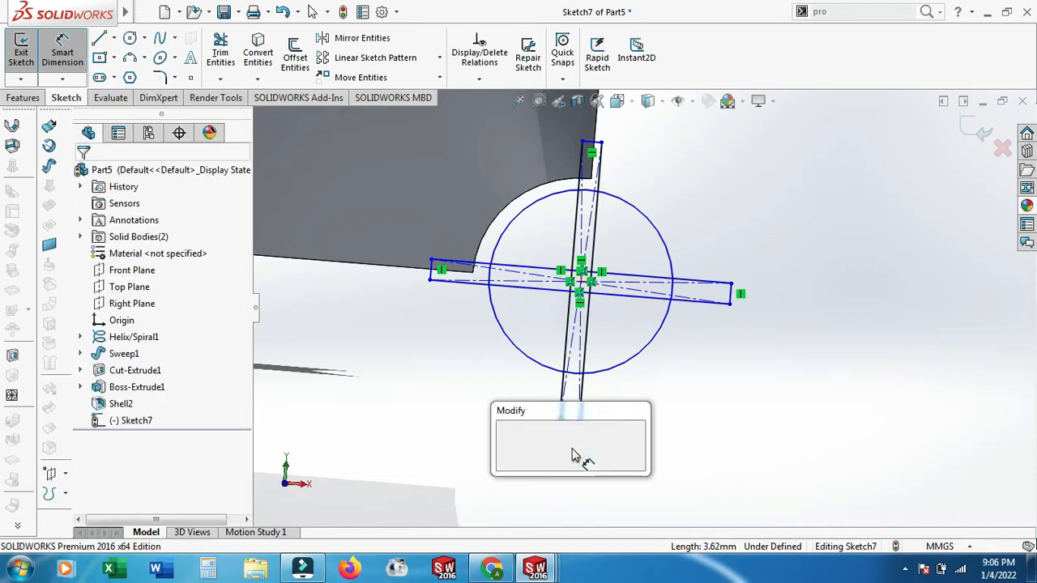
pyautogui.write('4')
pyautogui.click(665, 383)
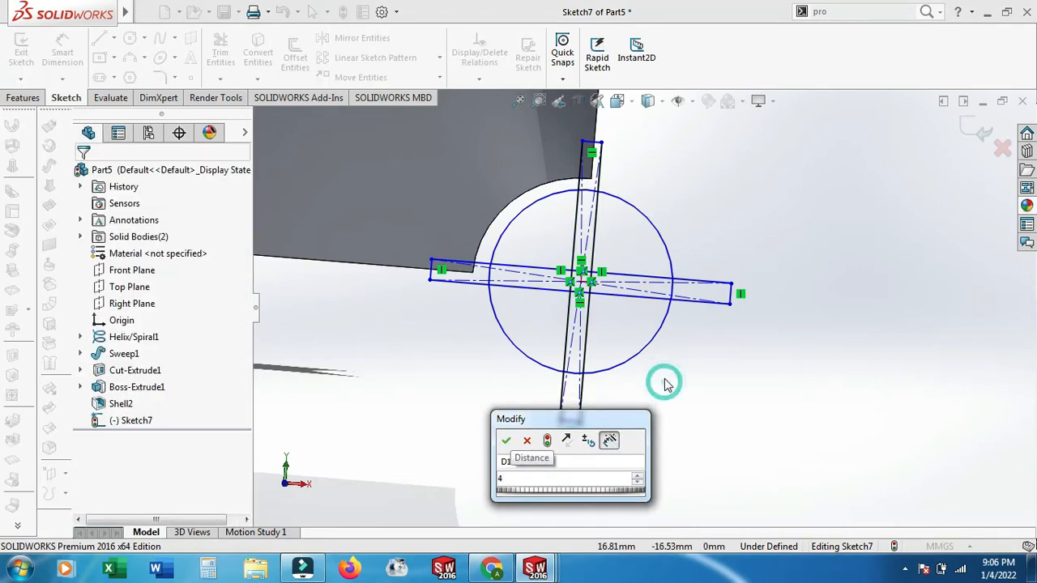
pyautogui.click(505, 440)
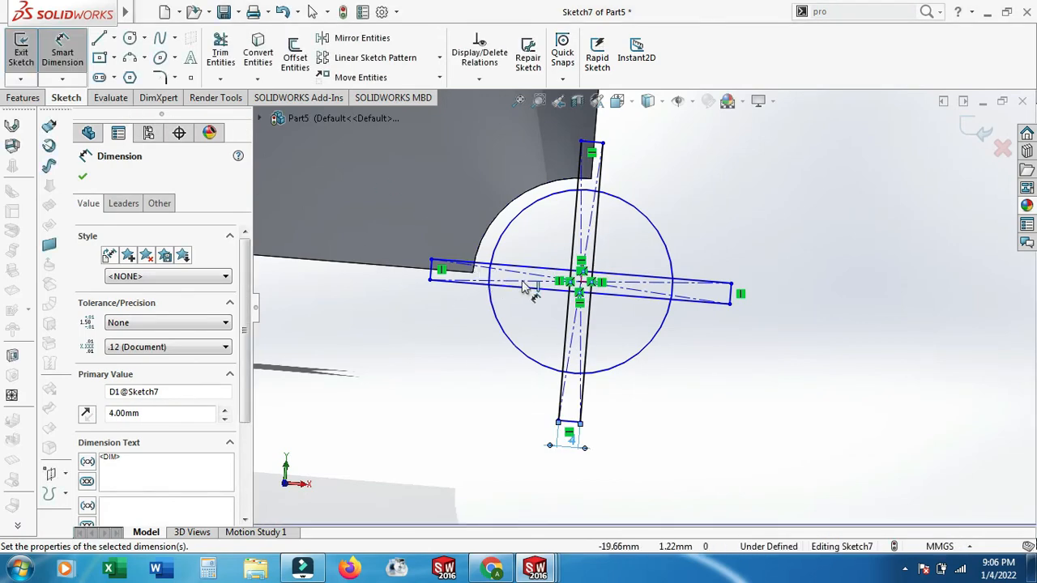
pyautogui.click(732, 296)
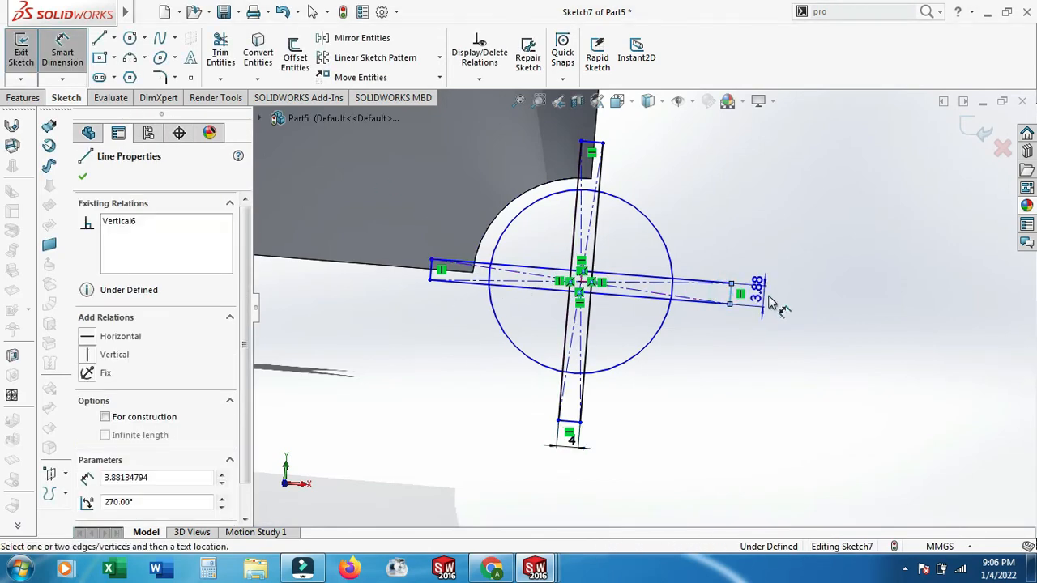
pyautogui.click(772, 302)
pyautogui.write('4')
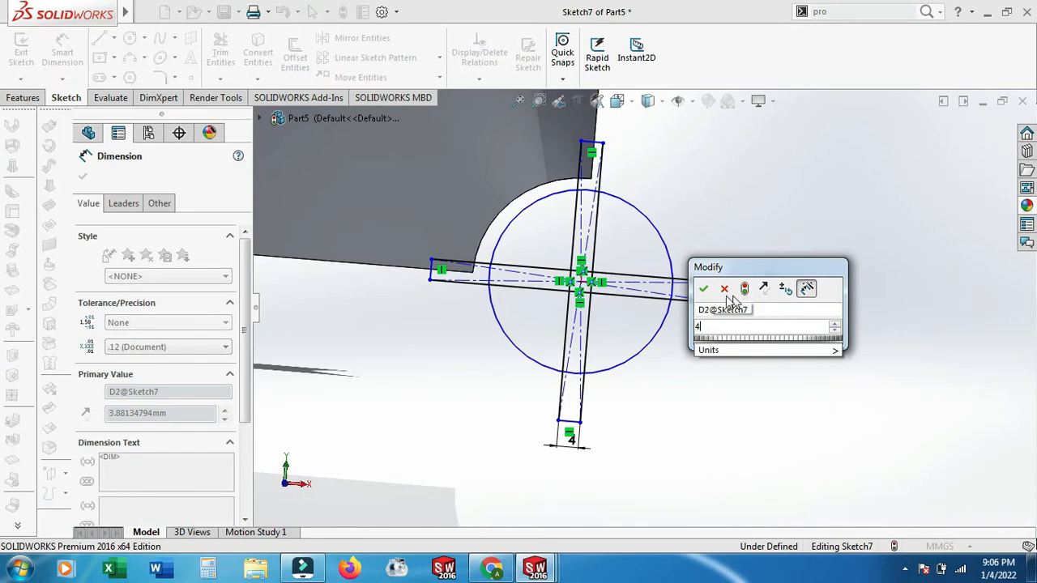
pyautogui.click(704, 291)
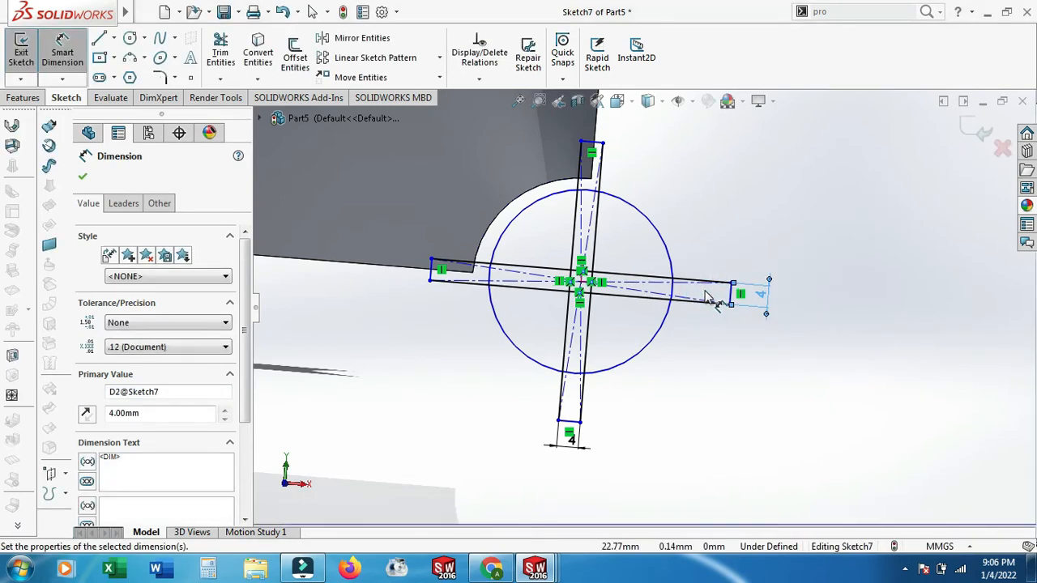
# Sketch a small circle centred on the origin where the two rectangles cross, inside the 34 mm circle.
pyautogui.scroll(-3, 664, 156)
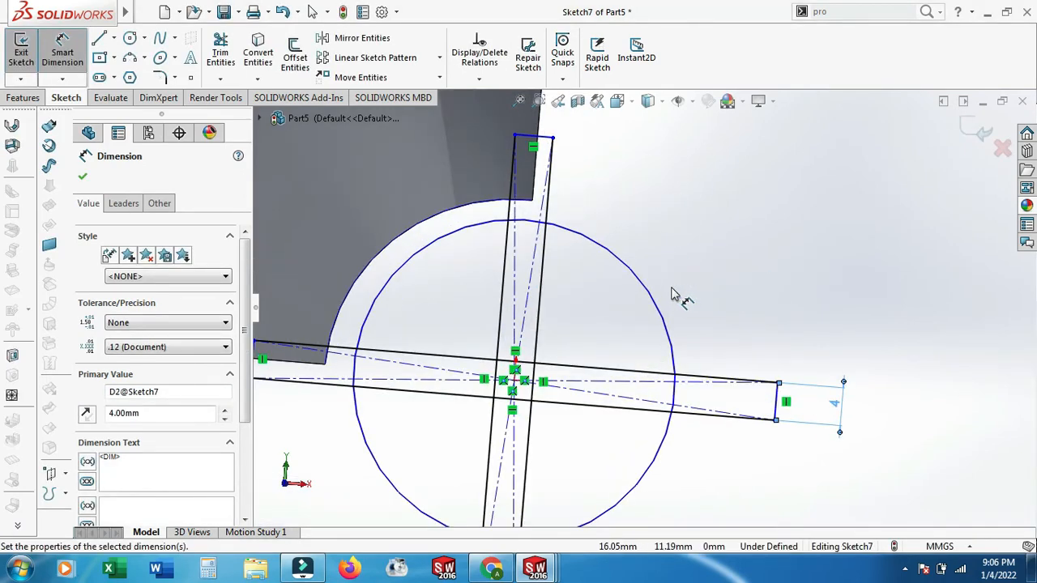
pyautogui.scroll(1, 672, 288)
pyautogui.scroll(1, 671, 289)
pyautogui.scroll(-1, 671, 291)
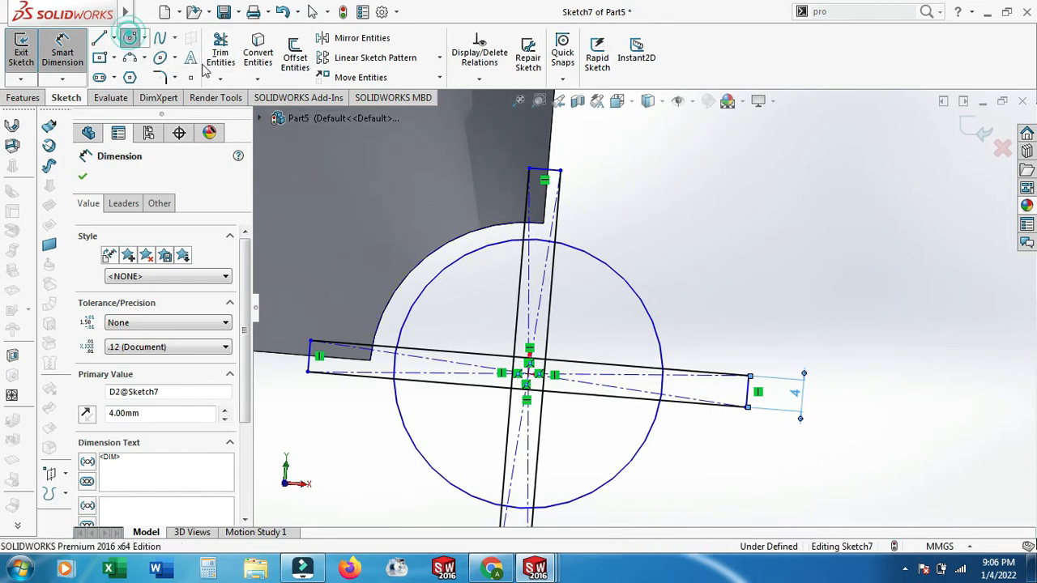
pyautogui.click(129, 38)
pyautogui.click(527, 374)
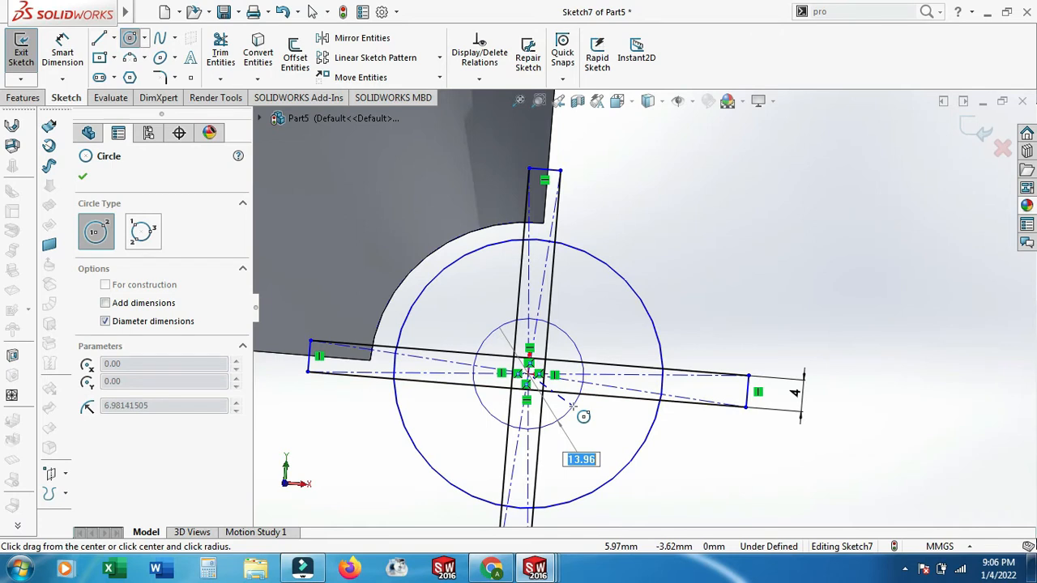
pyautogui.click(570, 402)
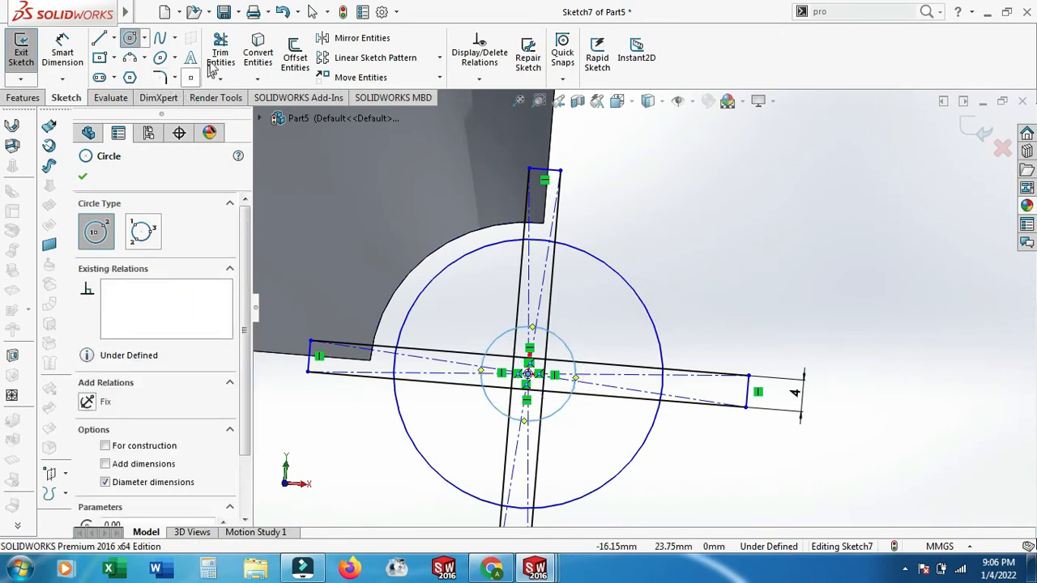
# Trim away the sides of the upper, left and right rectangle arms where they extend beyond the 34 mm circle.
pyautogui.click(82, 175)
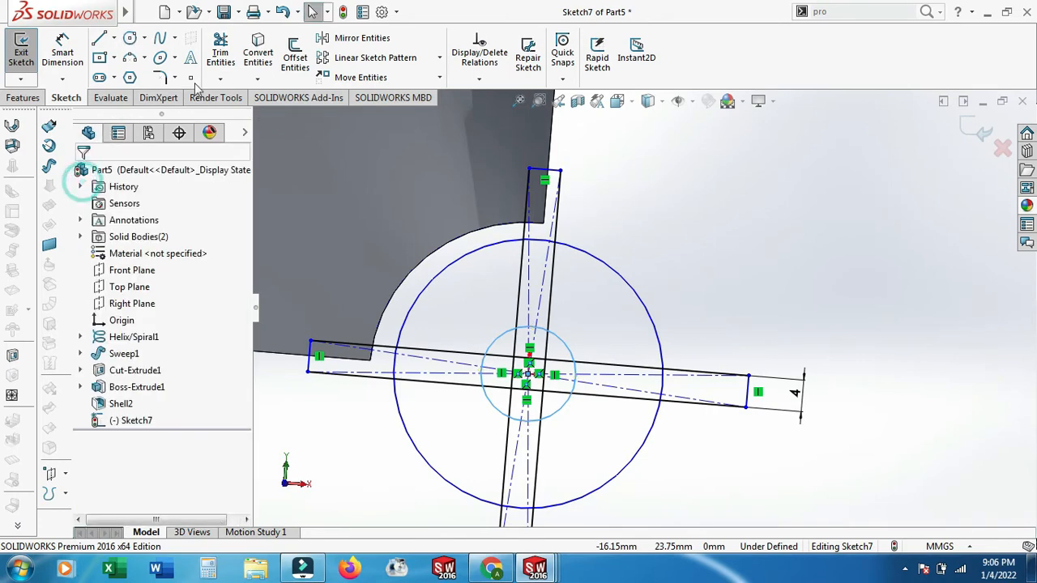
pyautogui.click(224, 60)
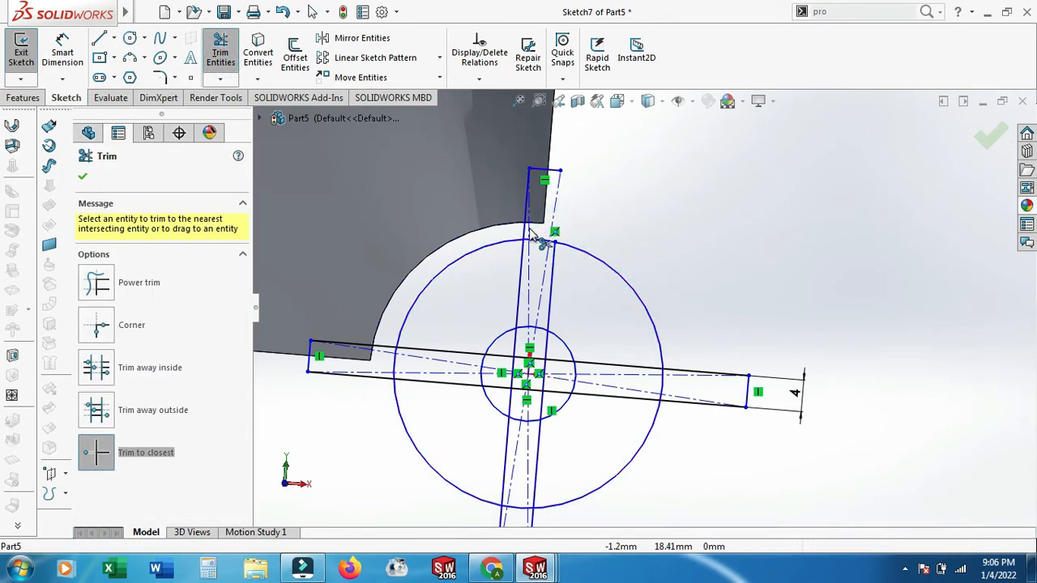
pyautogui.click(525, 230)
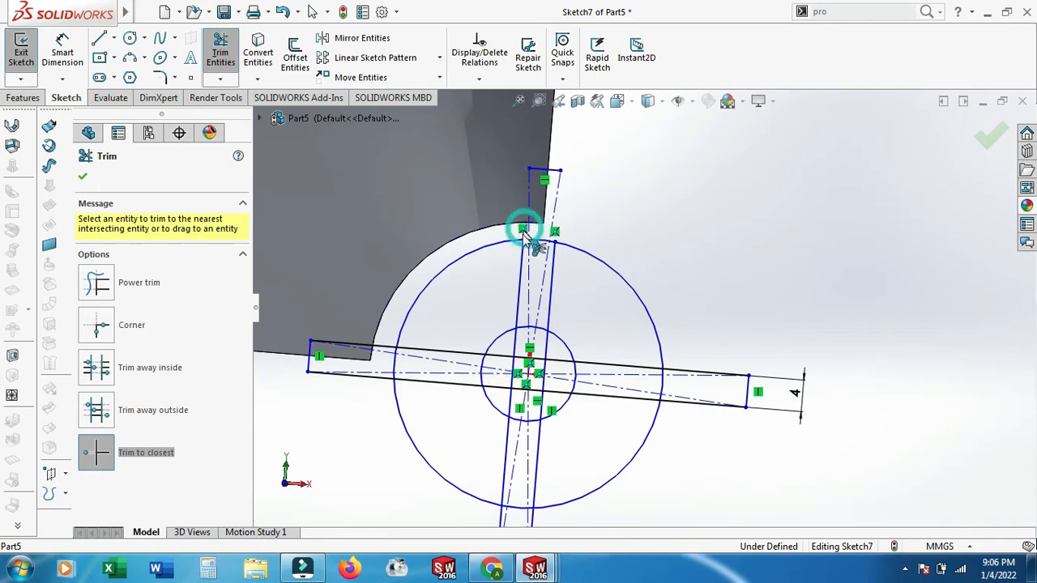
pyautogui.click(384, 346)
pyautogui.click(367, 375)
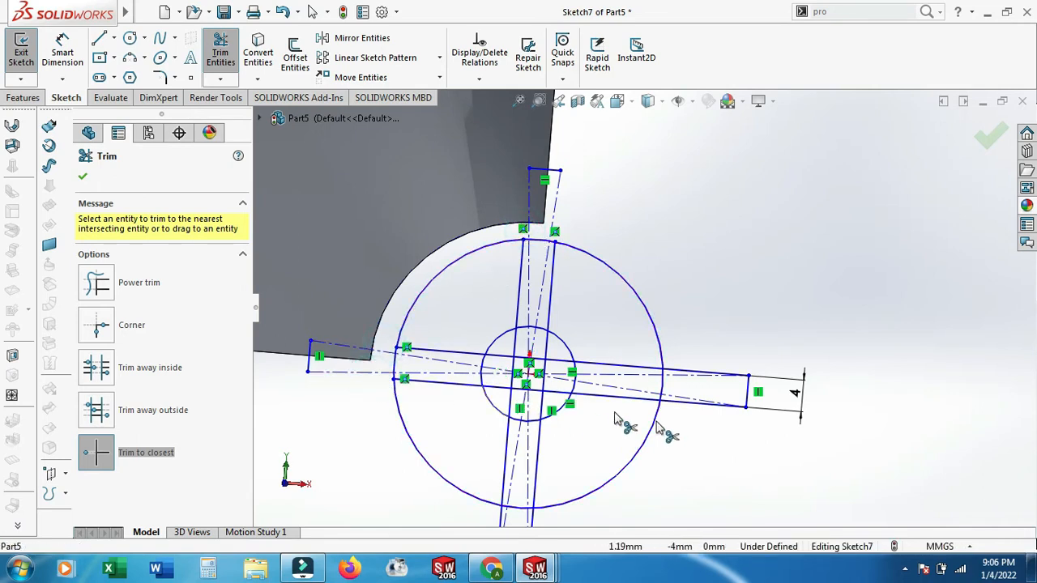
pyautogui.click(702, 403)
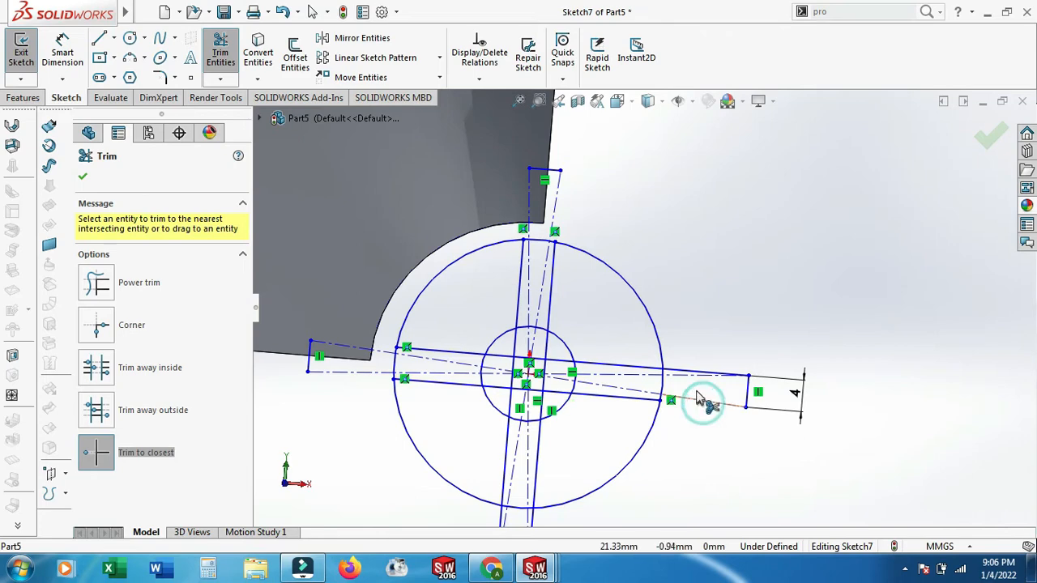
pyautogui.click(702, 374)
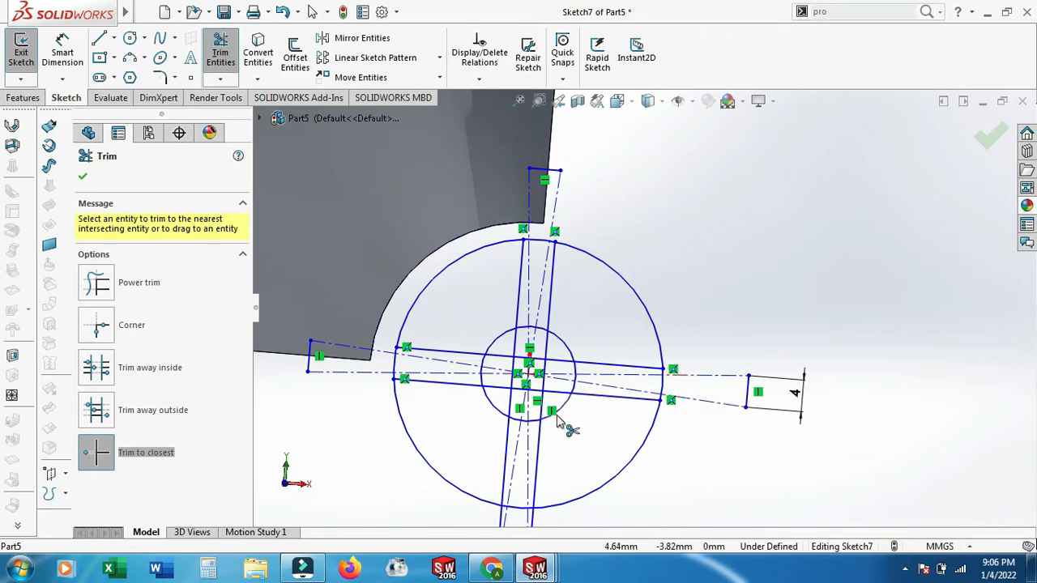
# Trim both sides of the lower rectangle arm where they extend beyond the 34 mm circle.
pyautogui.scroll(-2, 558, 421)
pyautogui.scroll(3, 559, 425)
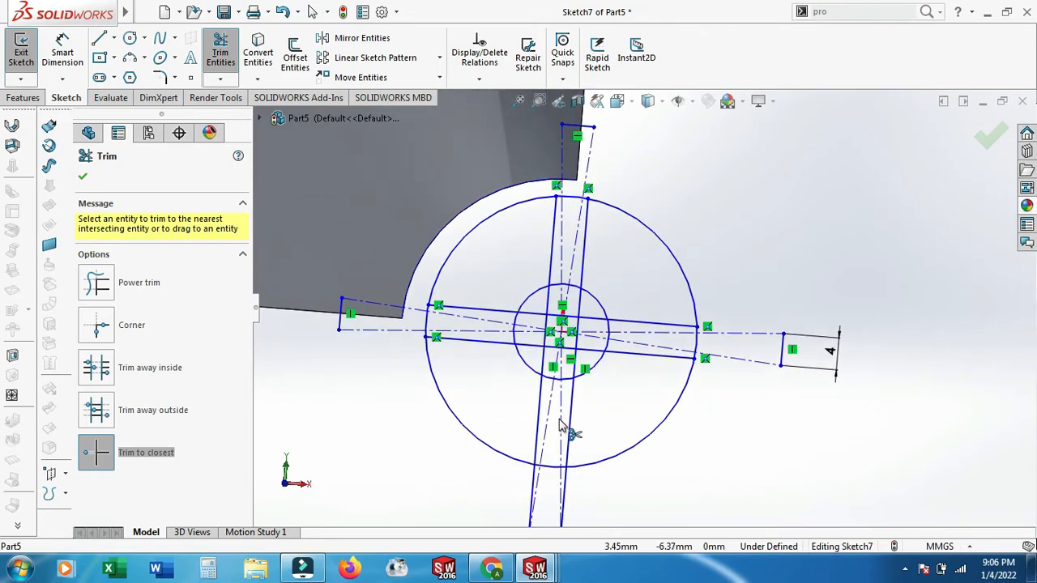
pyautogui.scroll(2, 561, 424)
pyautogui.scroll(-2, 564, 428)
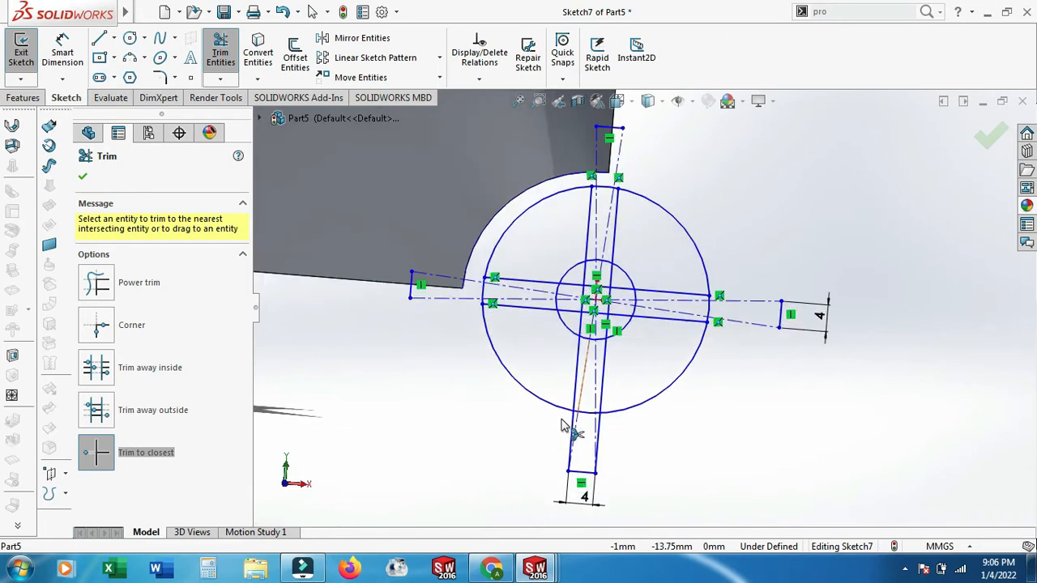
pyautogui.click(597, 451)
pyautogui.click(572, 443)
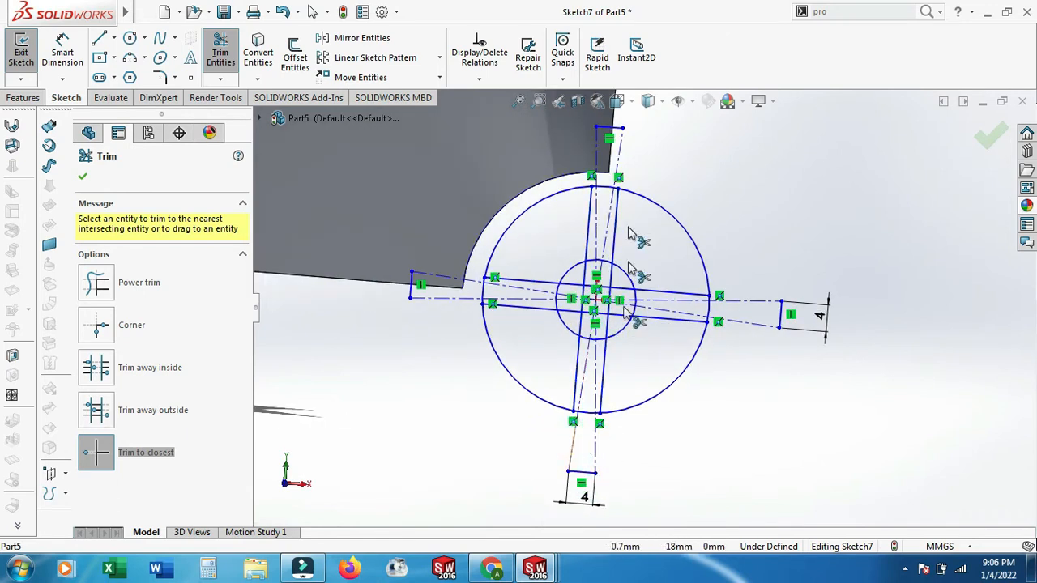
# Trim the rectangle sides between the small centre circle and the square where the two rectangles cross.
pyautogui.scroll(-2, 625, 232)
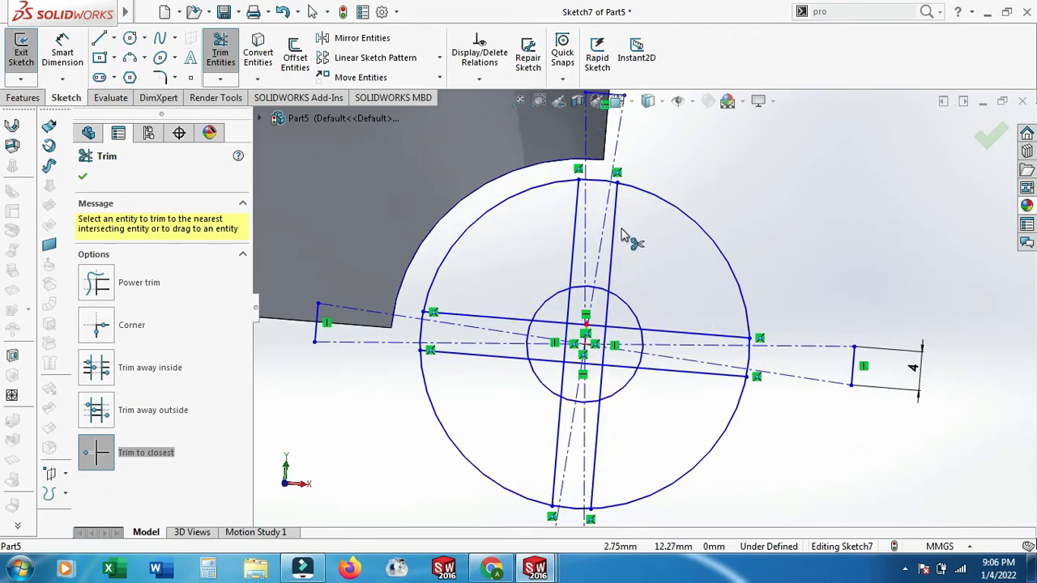
pyautogui.scroll(-1, 624, 232)
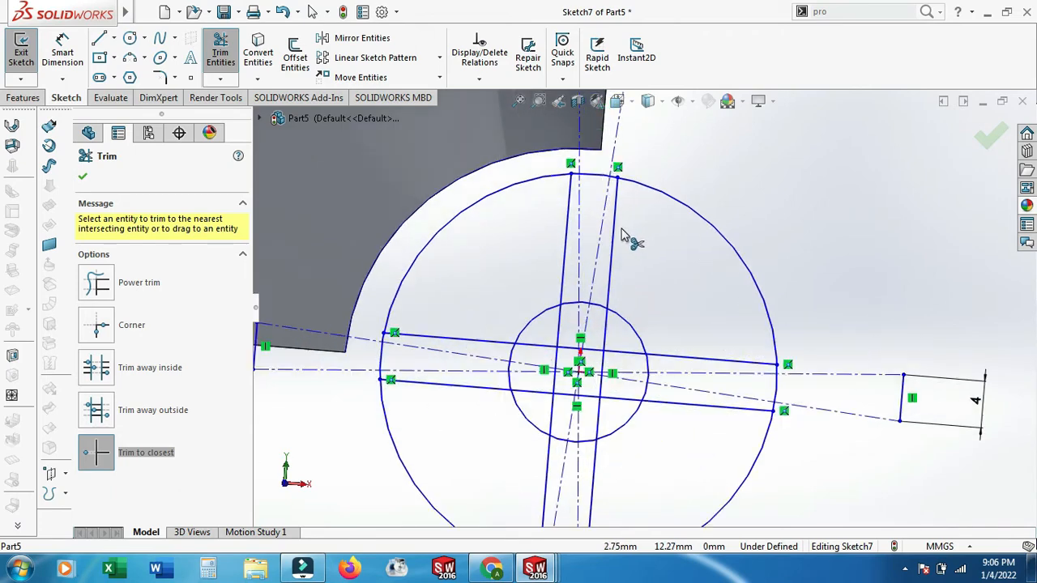
pyautogui.click(558, 336)
pyautogui.click(536, 347)
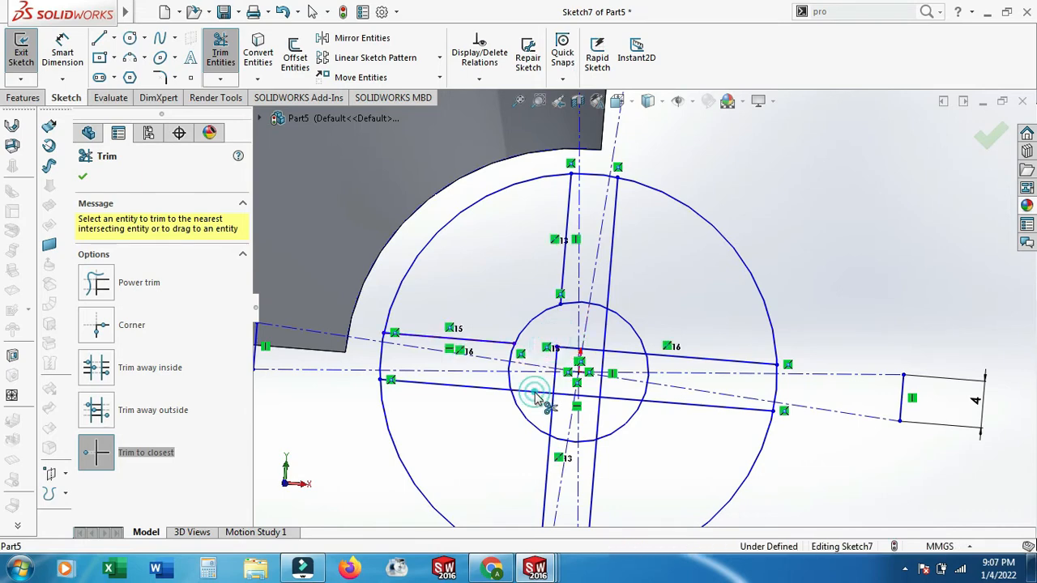
pyautogui.click(535, 395)
pyautogui.click(616, 403)
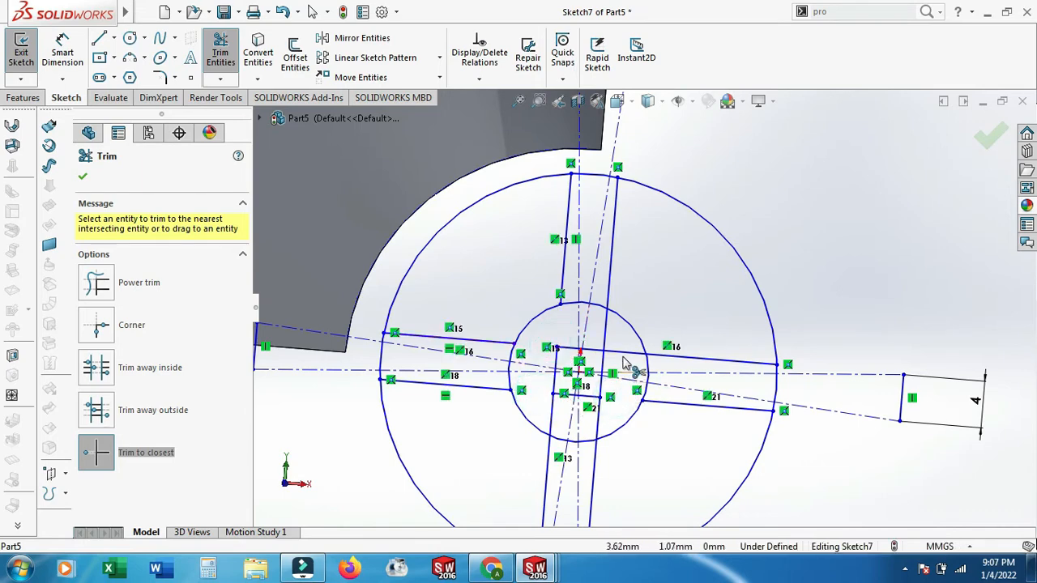
pyautogui.click(625, 354)
pyautogui.click(603, 332)
pyautogui.click(599, 421)
pyautogui.click(556, 421)
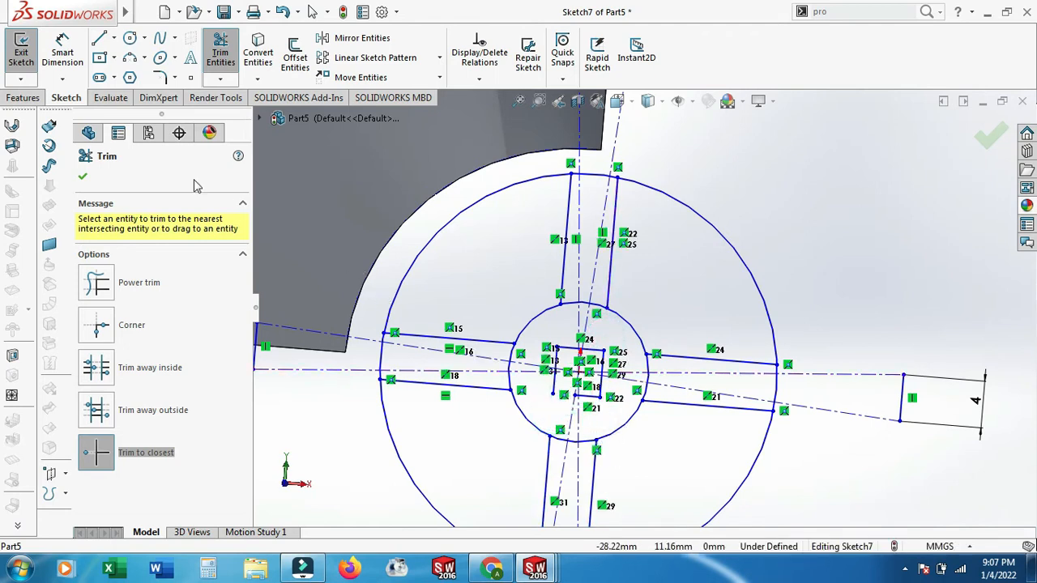
pyautogui.click(82, 177)
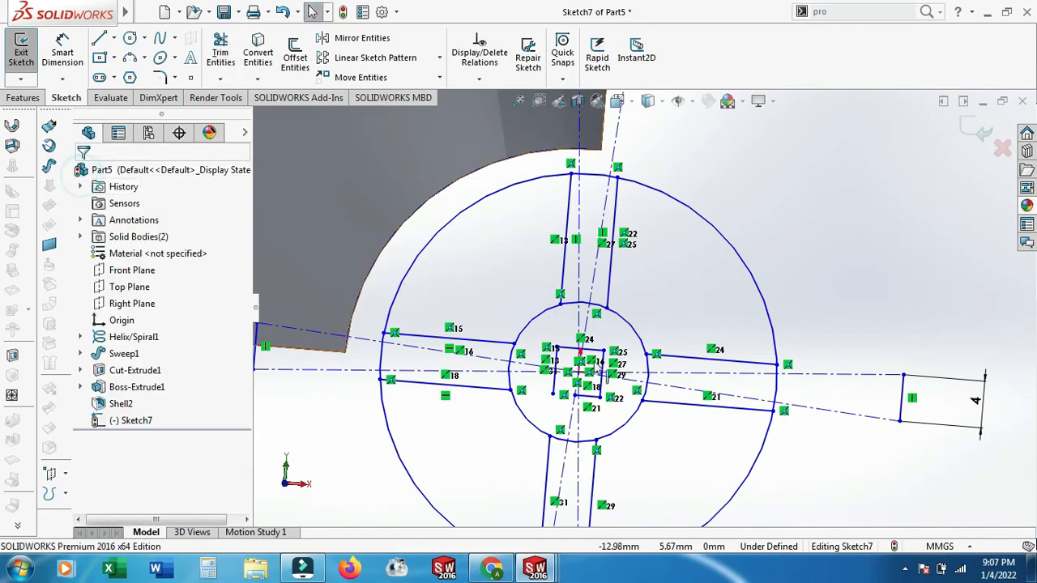
# Delete the four leftover line segments of the square inside the small centre circle.
pyautogui.click(592, 350)
pyautogui.press('Delete')
pyautogui.click(600, 375)
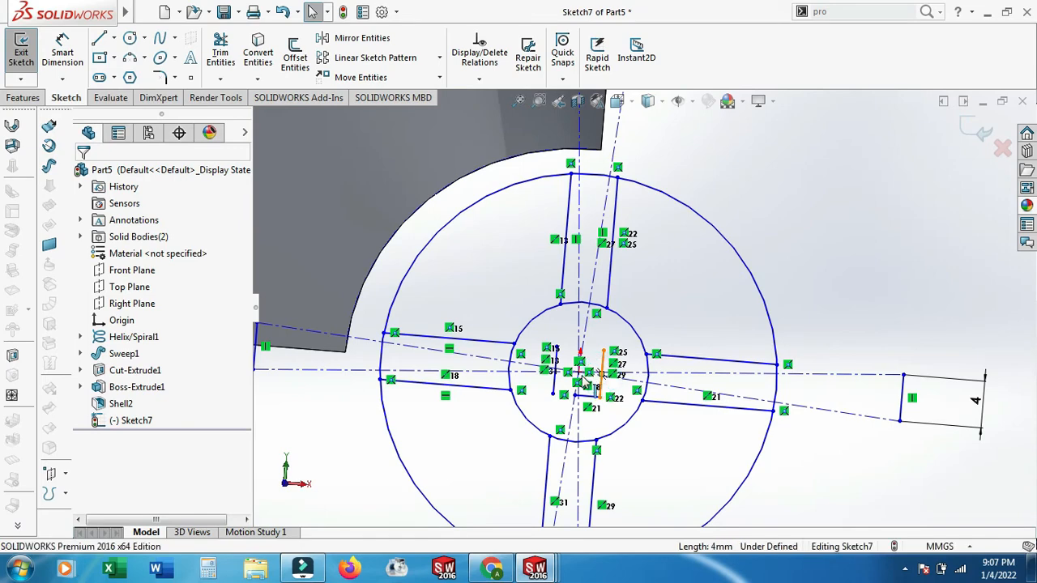
pyautogui.press('Delete')
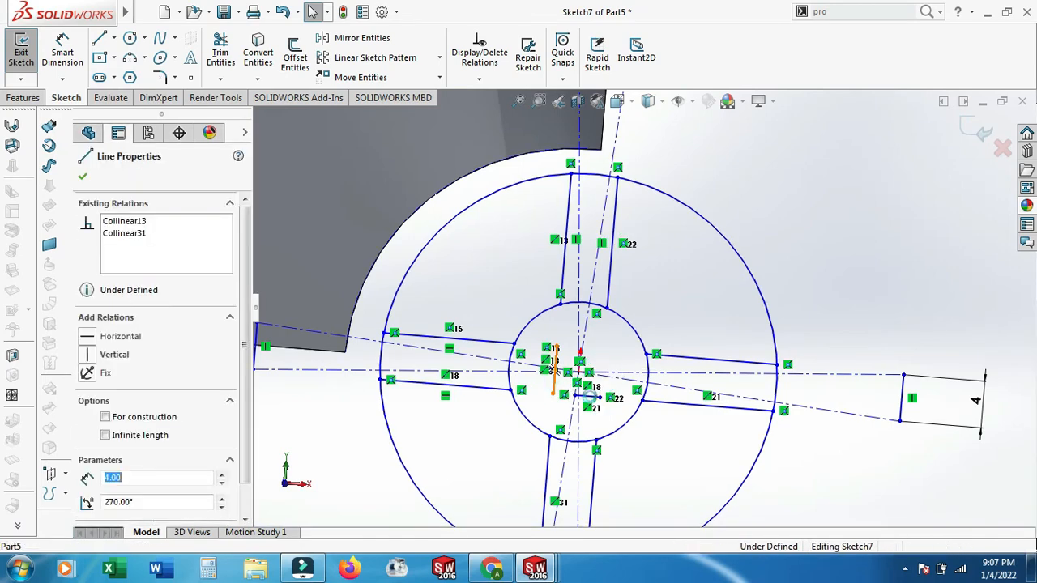
pyautogui.press('Delete')
pyautogui.click(592, 398)
pyautogui.press('Delete')
# Delete the short end lines of the rectangles left outside the 34 mm circle.
pyautogui.click(901, 397)
pyautogui.press('Delete')
pyautogui.press('z')
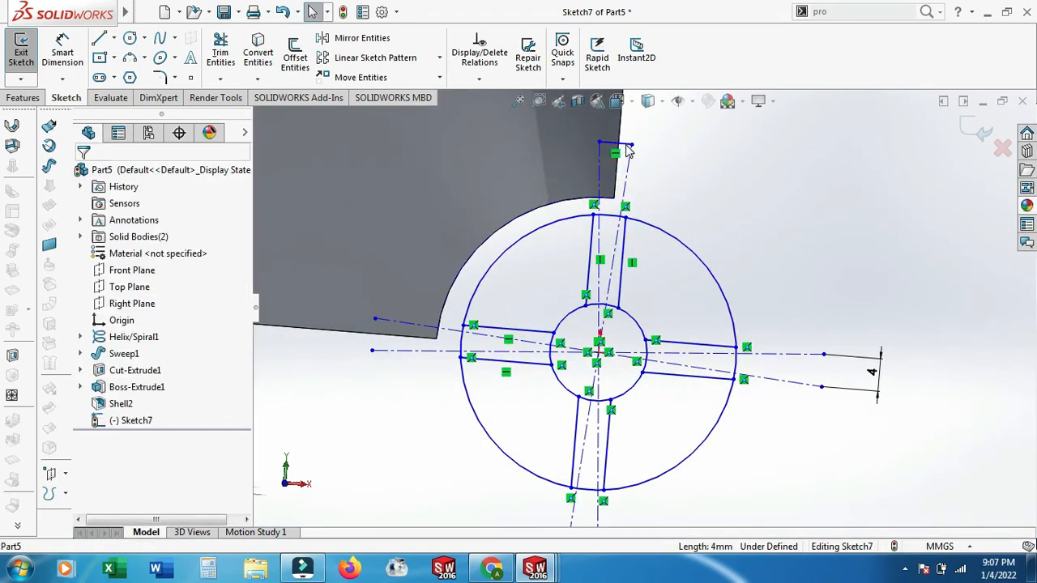
pyautogui.click(625, 144)
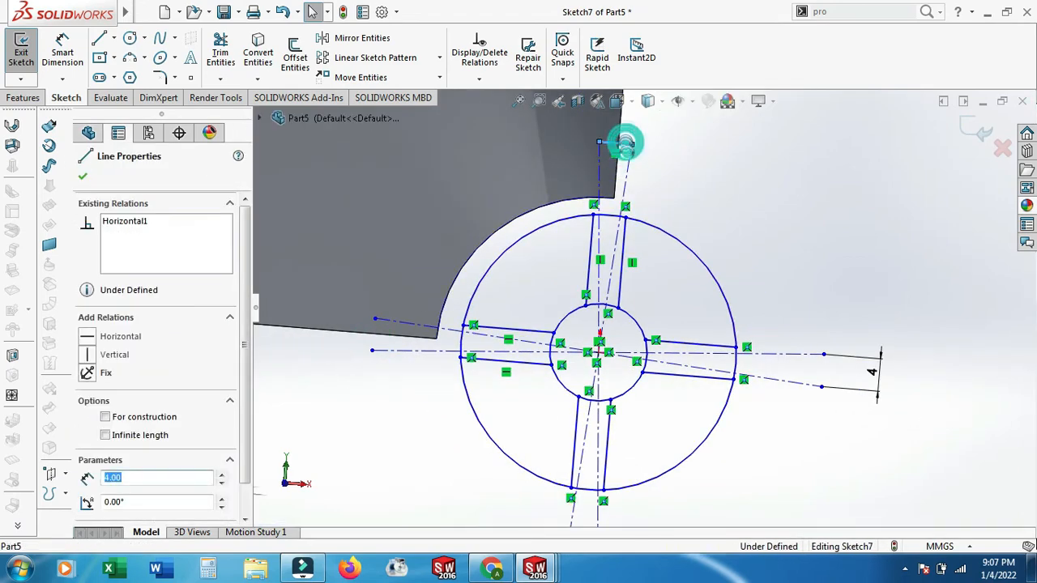
pyautogui.press('Delete')
pyautogui.press('z')
pyautogui.scroll(-2, 592, 500)
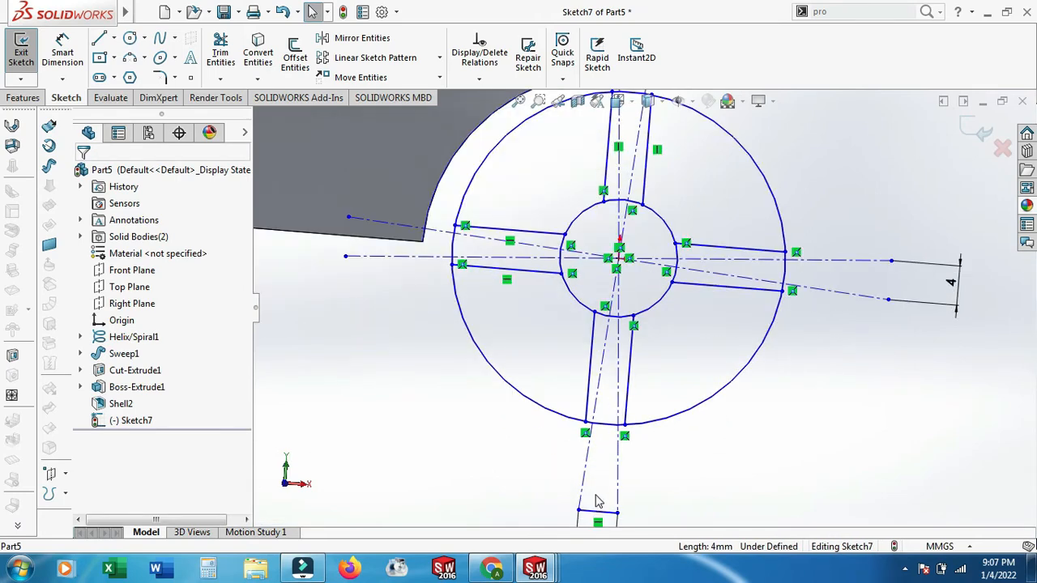
pyautogui.click(607, 514)
pyautogui.press('Delete')
pyautogui.scroll(-2, 620, 231)
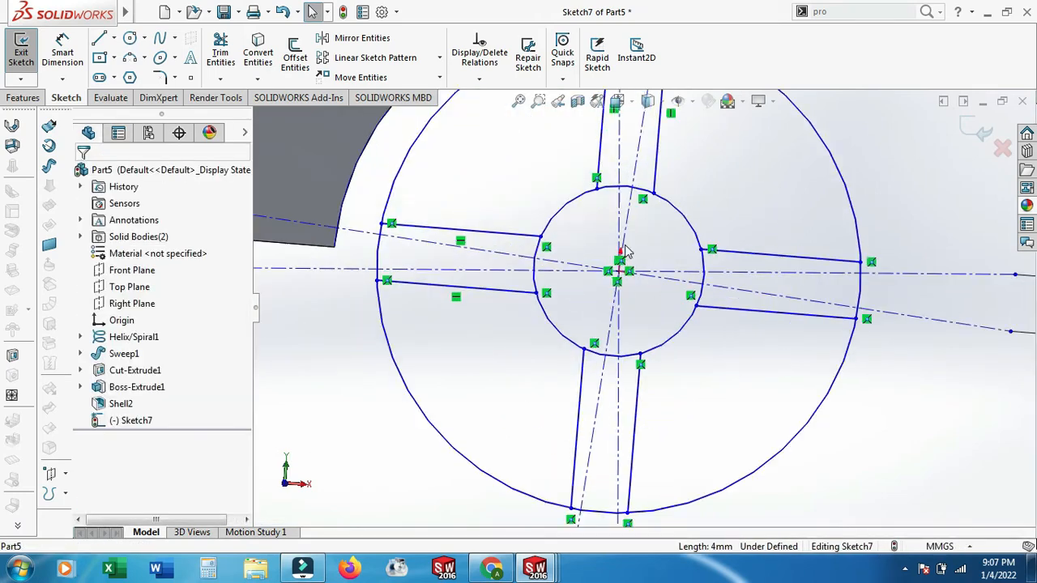
# Extrude the four rib regions and the central circle as a 24 mm blind boss with merged result.
pyautogui.scroll(5, 629, 251)
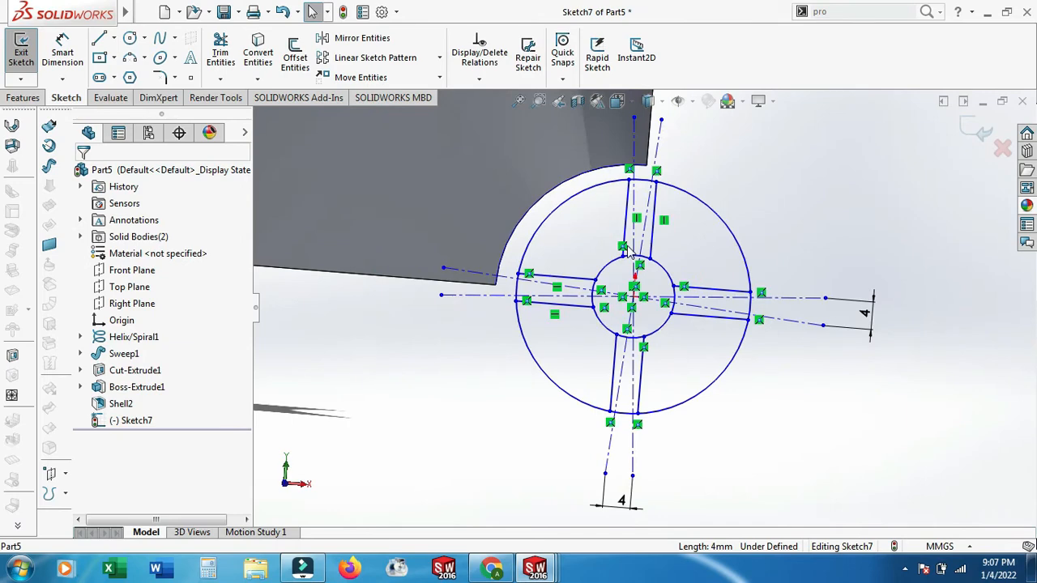
pyautogui.scroll(-2, 665, 231)
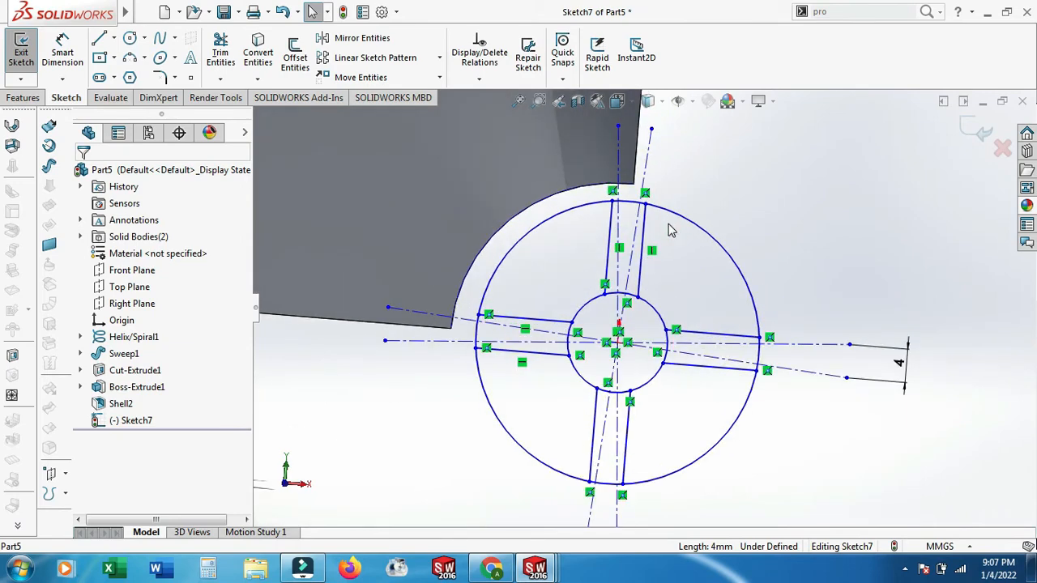
pyautogui.click(24, 98)
pyautogui.click(27, 55)
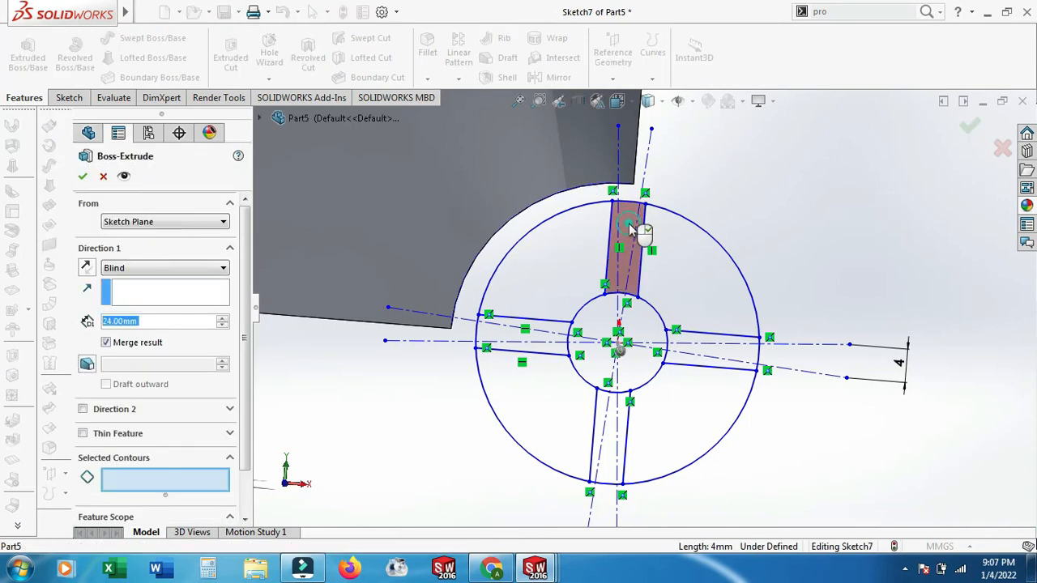
pyautogui.click(629, 230)
pyautogui.click(513, 341)
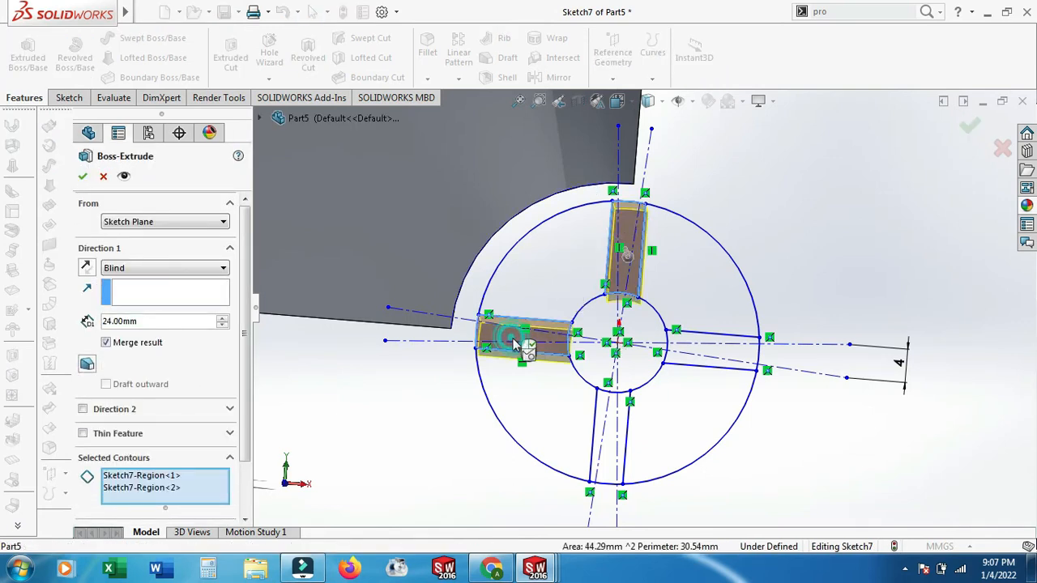
pyautogui.click(737, 358)
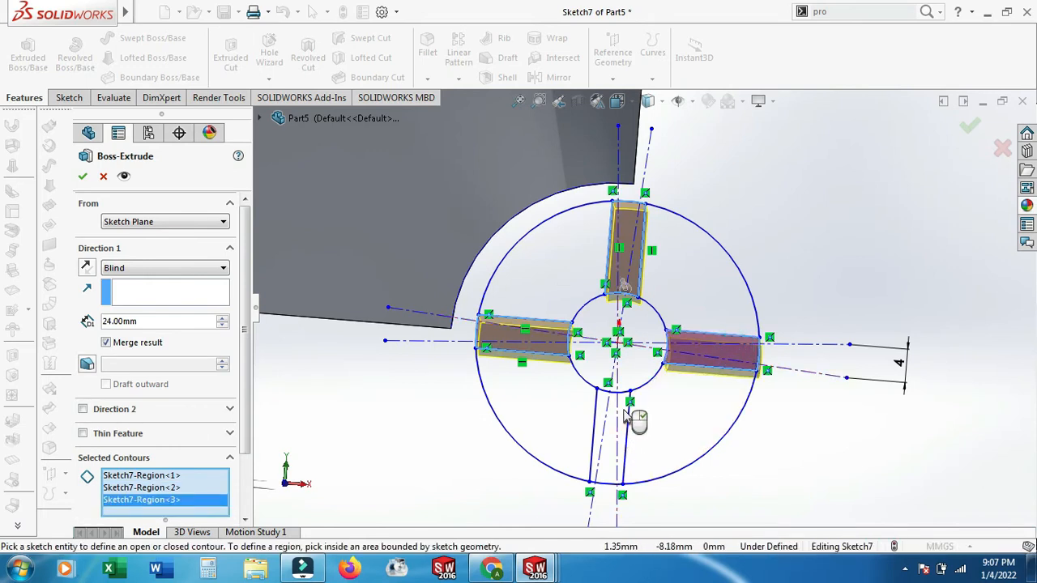
pyautogui.click(628, 412)
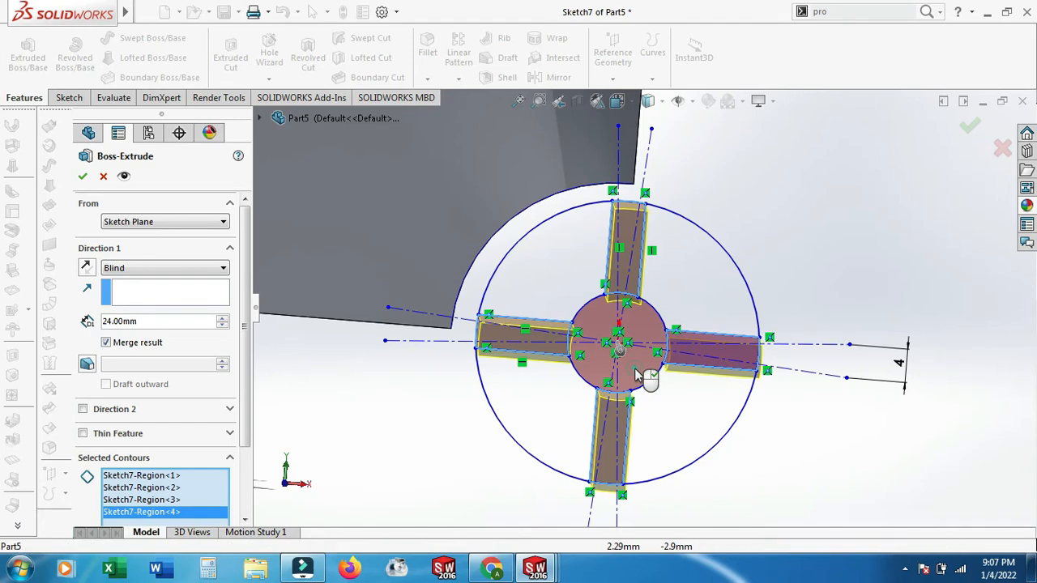
pyautogui.click(638, 376)
pyautogui.scroll(1, 741, 394)
pyautogui.moveTo(754, 393); pyautogui.dragTo(736, 352, button='middle')
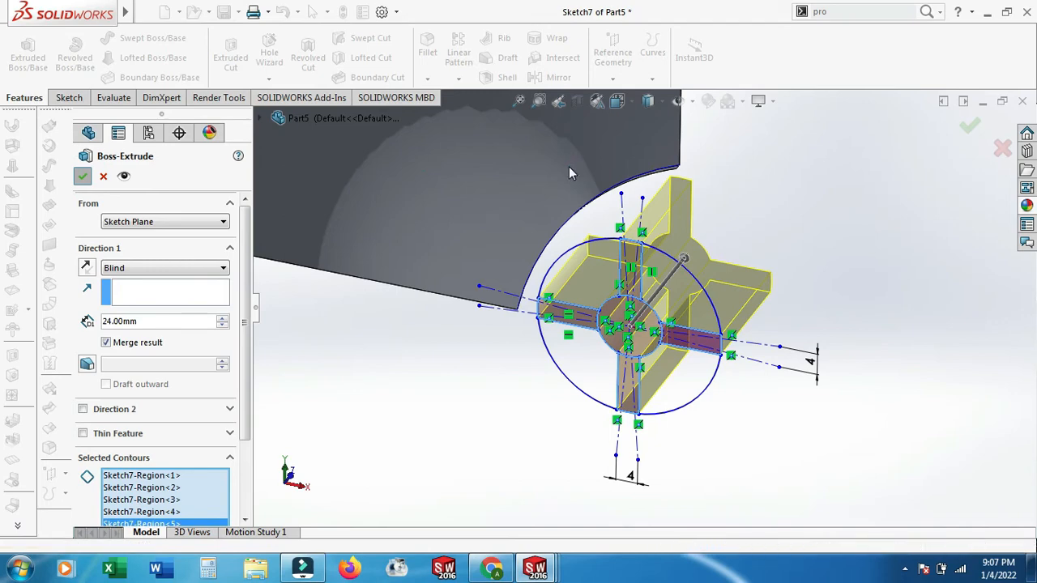
pyautogui.press('Return')
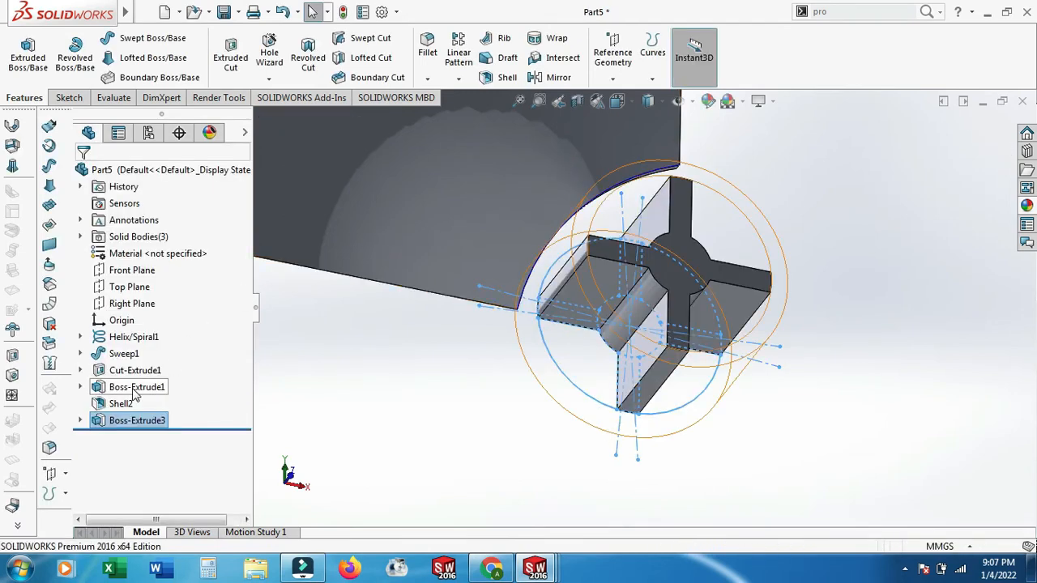
# Show the hidden hub body again around the cross ribs.
pyautogui.rightClick(134, 389)
pyautogui.click(143, 227)
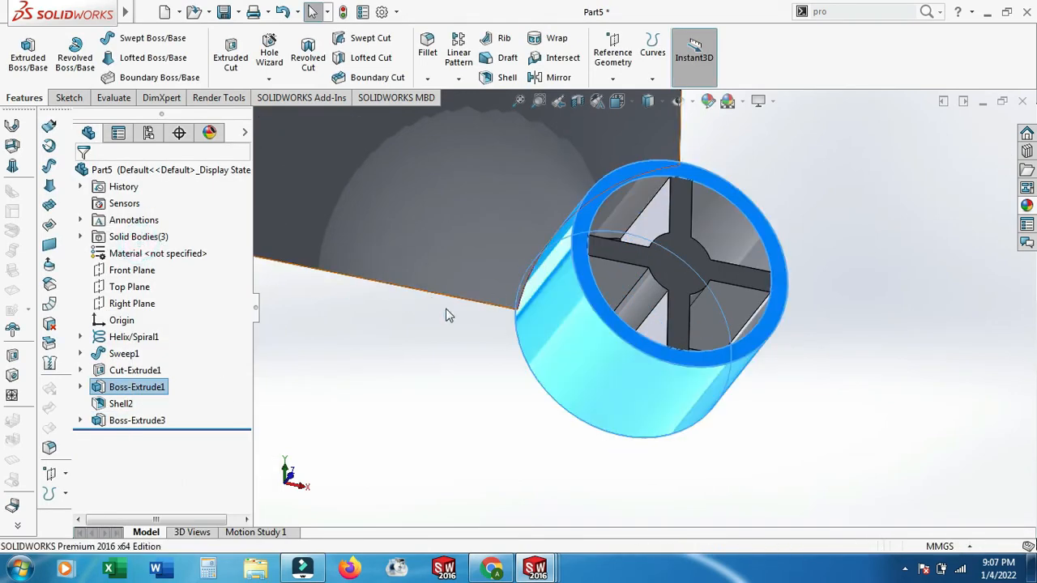
pyautogui.moveTo(714, 323); pyautogui.dragTo(679, 193, button='middle')
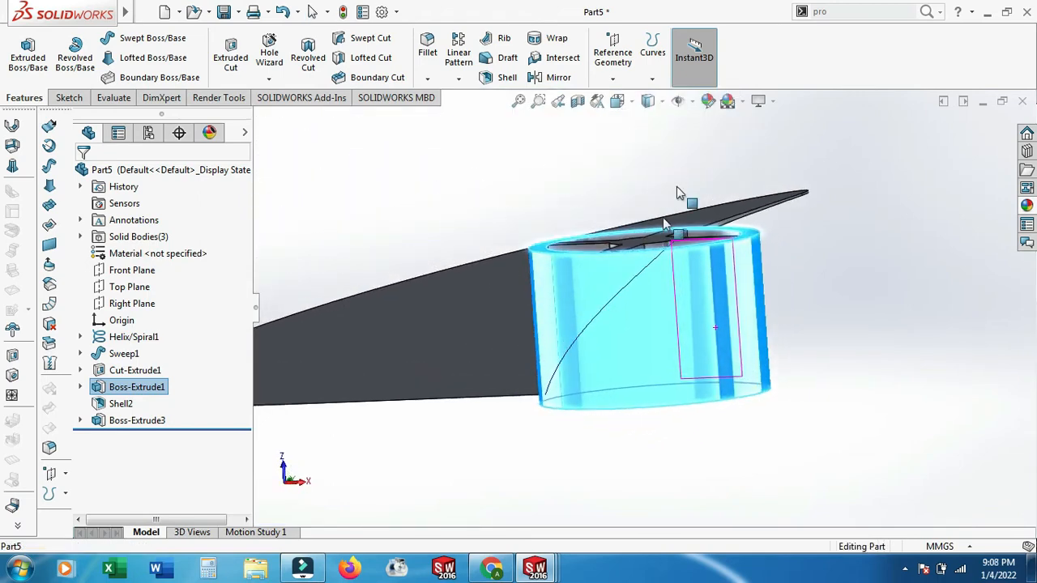
pyautogui.scroll(-6, 663, 217)
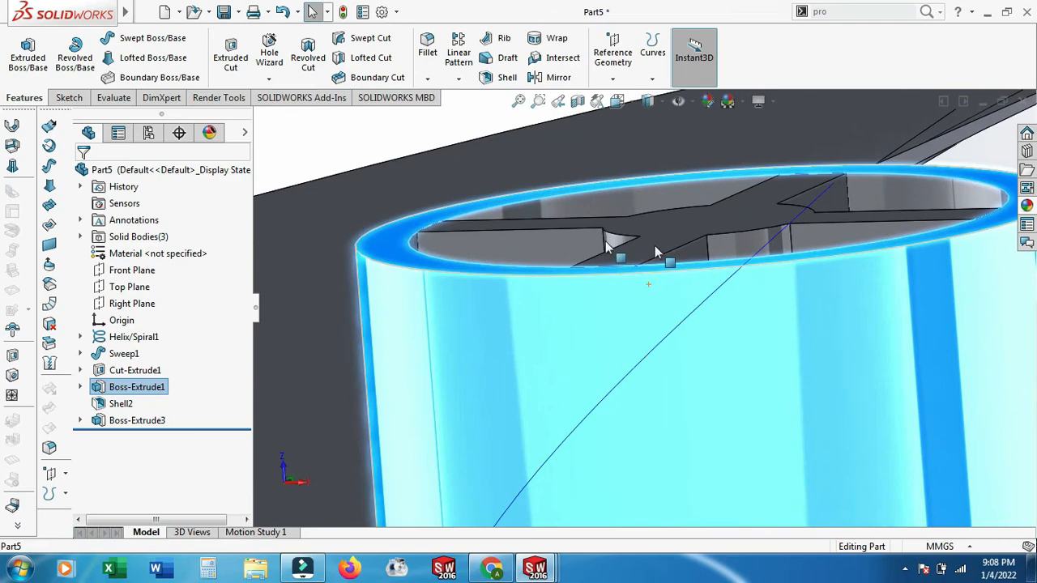
pyautogui.click(359, 142)
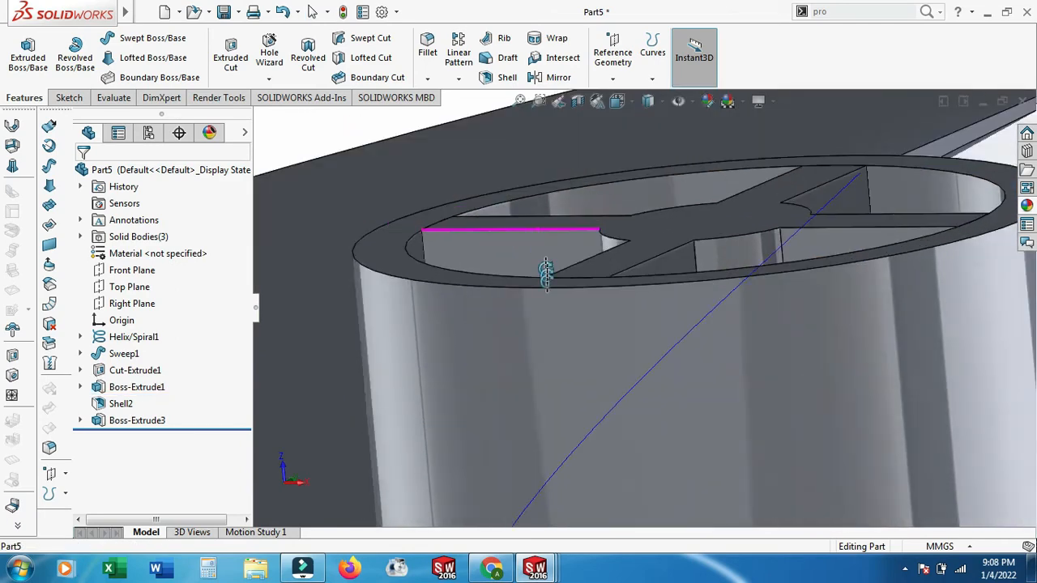
# Sketch an 8 mm circle centred on the origin on the open-end face of the cross ribs' central boss.
pyautogui.moveTo(546, 275); pyautogui.dragTo(584, 316, button='middle')
pyautogui.scroll(5, 656, 308)
pyautogui.moveTo(675, 326); pyautogui.dragTo(676, 348, button='middle')
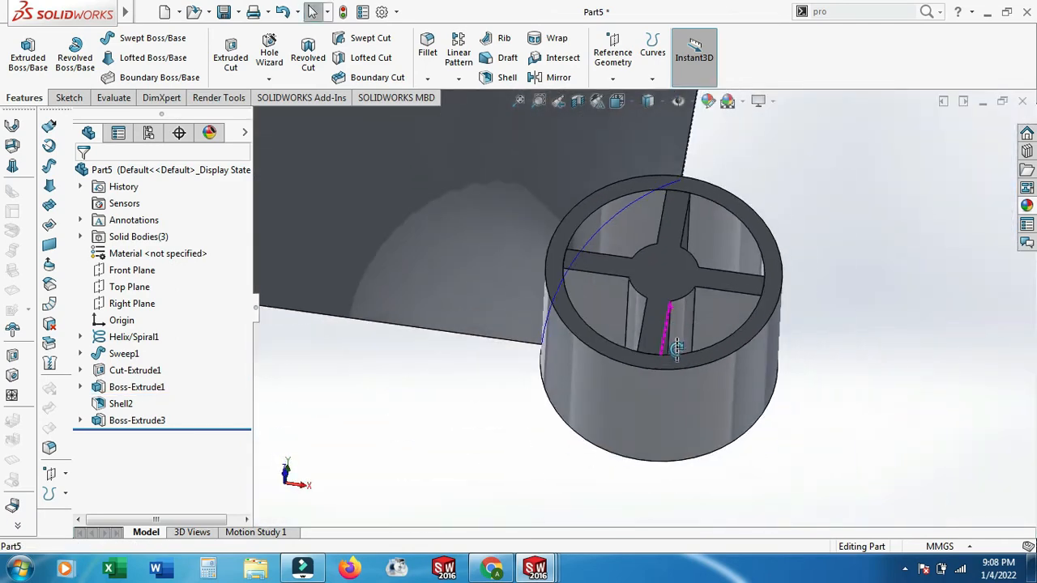
pyautogui.click(672, 285)
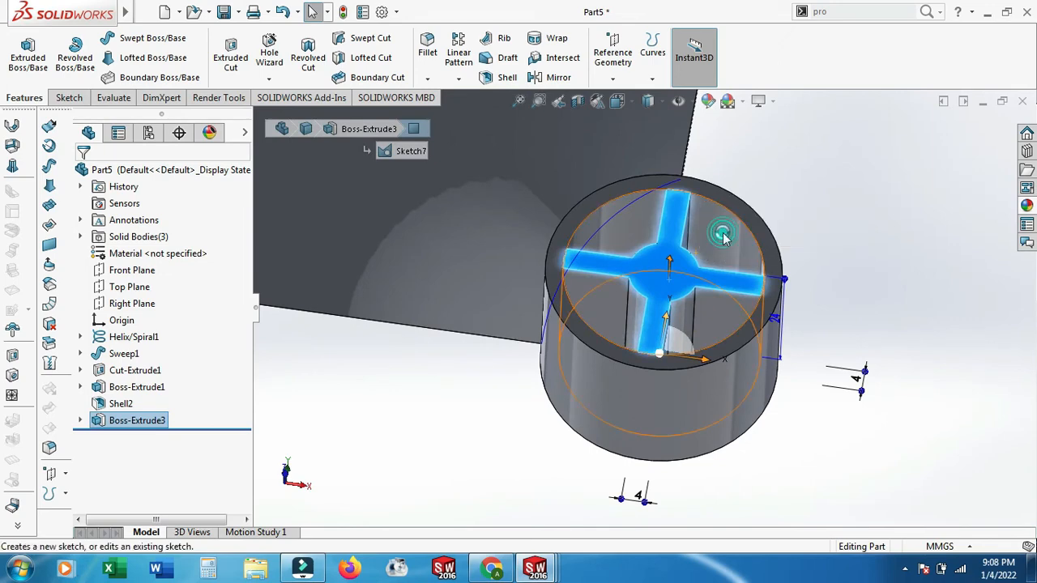
pyautogui.click(723, 235)
pyautogui.click(129, 39)
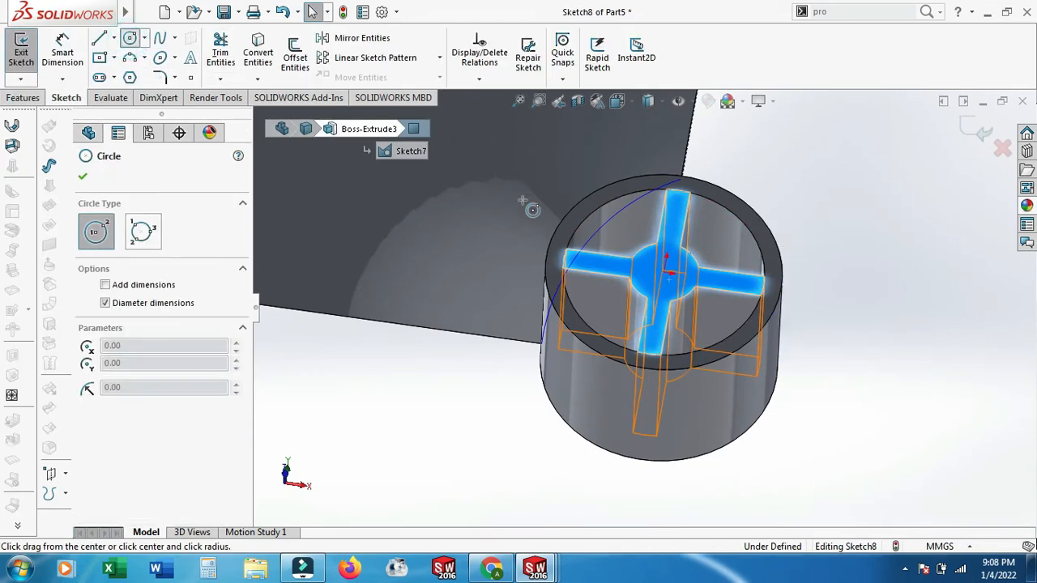
pyautogui.moveTo(560, 261); pyautogui.dragTo(676, 278, button='middle')
pyautogui.click(656, 256)
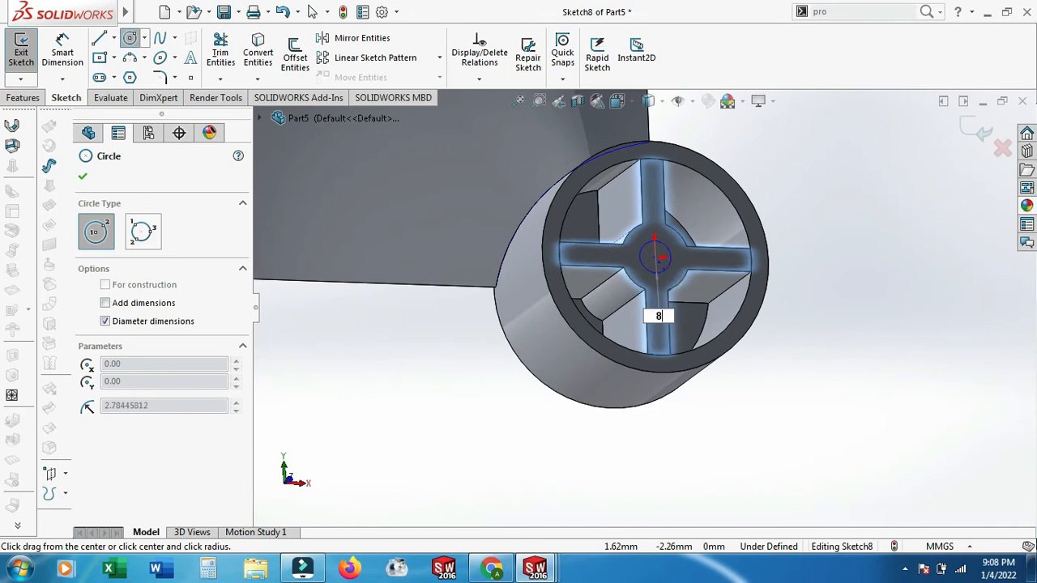
pyautogui.click(677, 258)
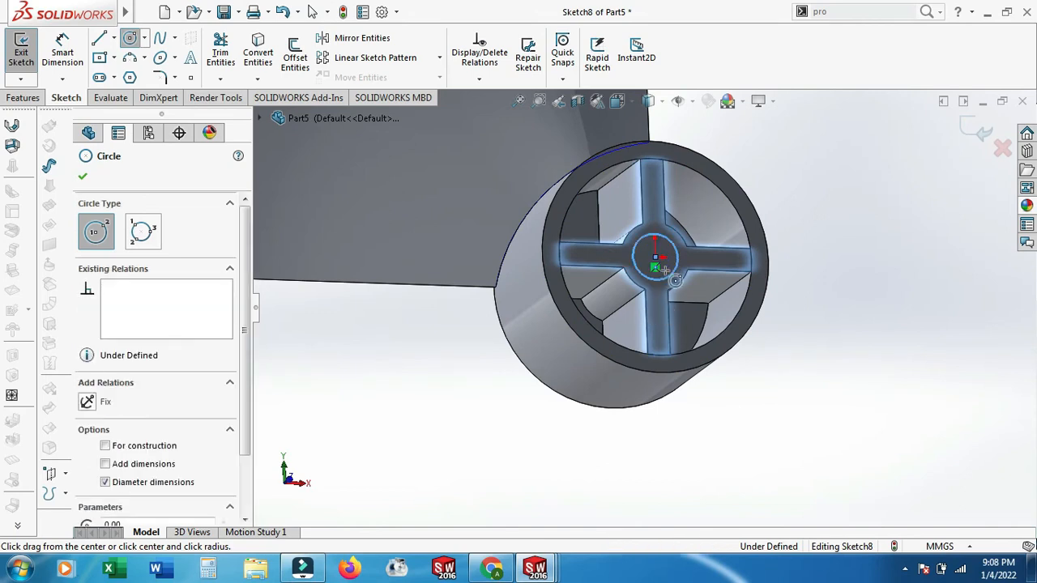
# Cut the central circle 24 mm deep as a blind extruded cut through the boss inside the hub.
pyautogui.click(25, 97)
pyautogui.click(29, 56)
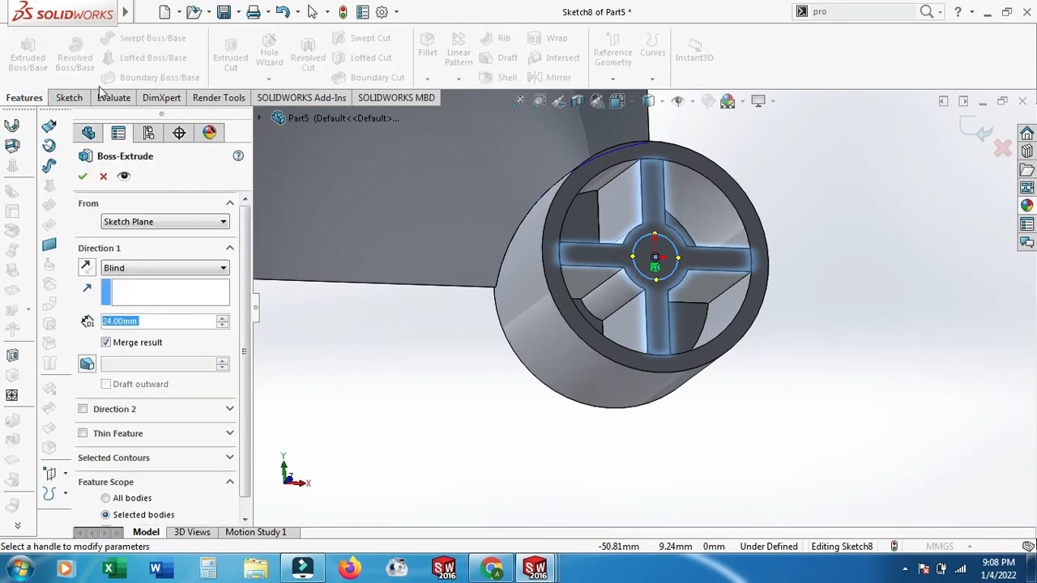
pyautogui.click(102, 172)
pyautogui.click(230, 57)
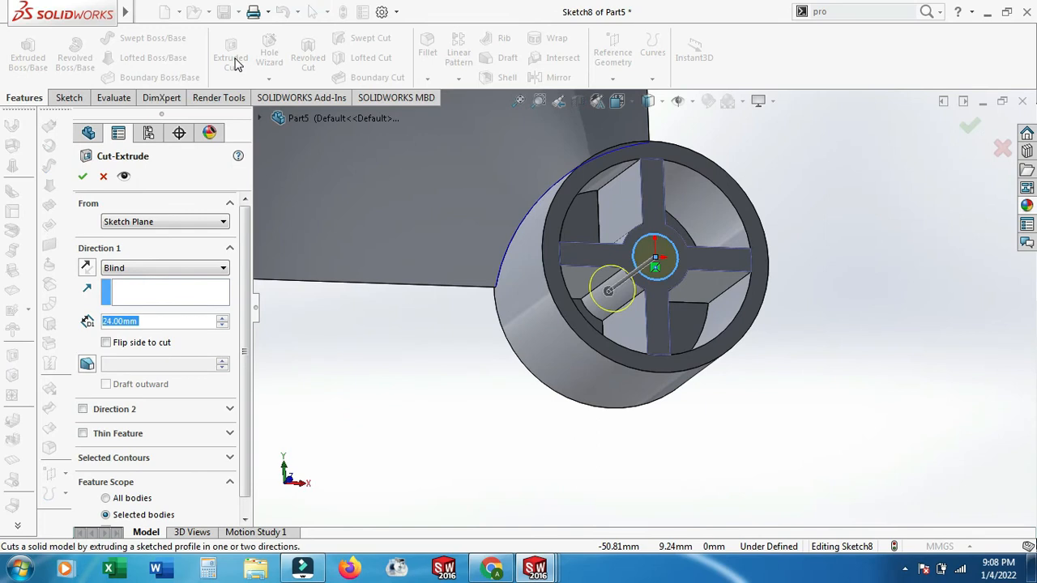
pyautogui.click(82, 175)
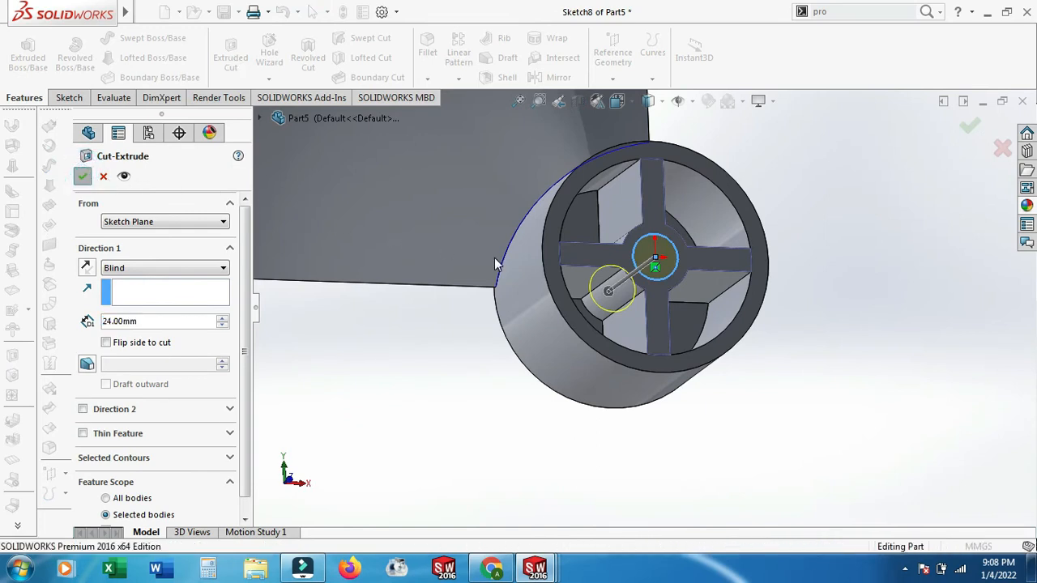
# Fillet the outer circular edge of the hub's closed end with a 2 mm radius.
pyautogui.moveTo(518, 275)
pyautogui.mouseDown(button='middle')
pyautogui.moveTo(489, 297)
pyautogui.moveTo(509, 295)
pyautogui.mouseUp(button='middle')
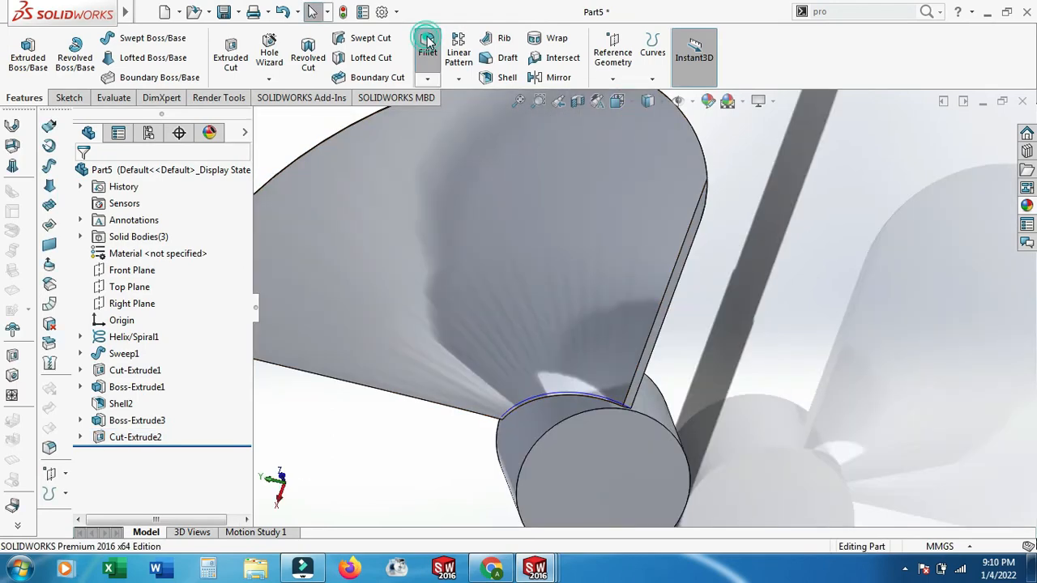
pyautogui.click(427, 46)
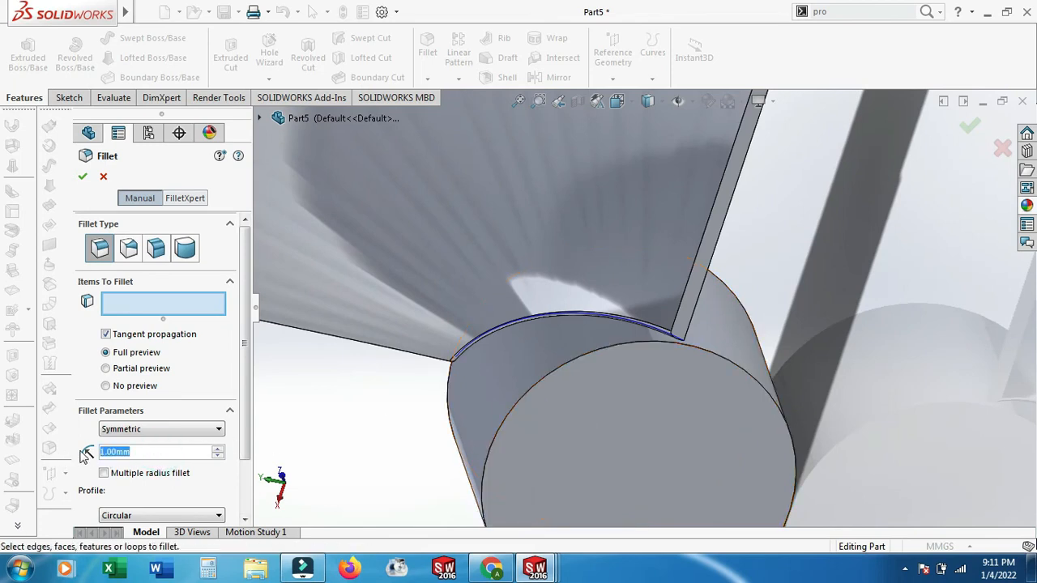
pyautogui.write('2')
pyautogui.click(525, 397)
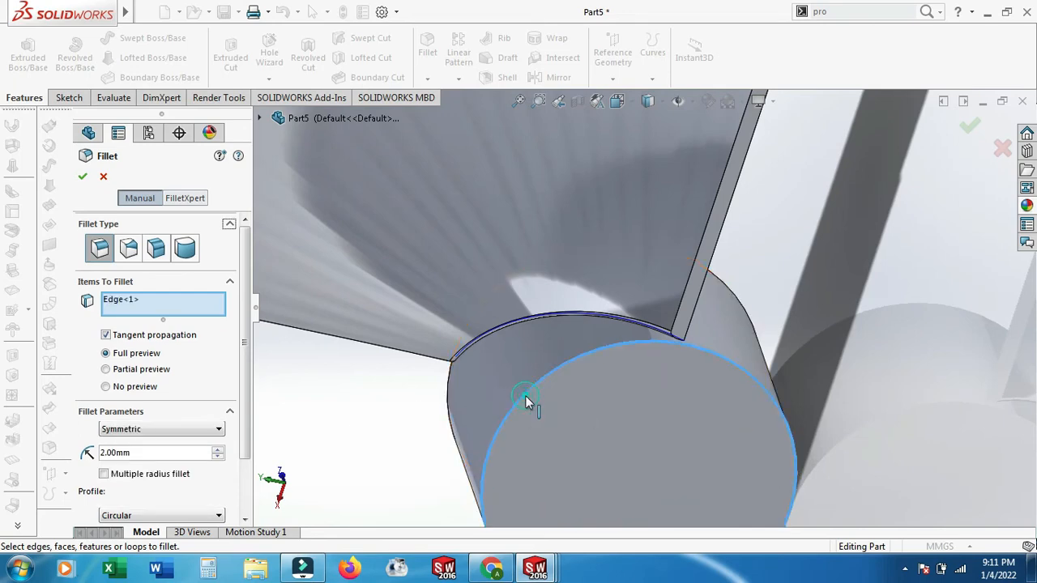
pyautogui.click(83, 178)
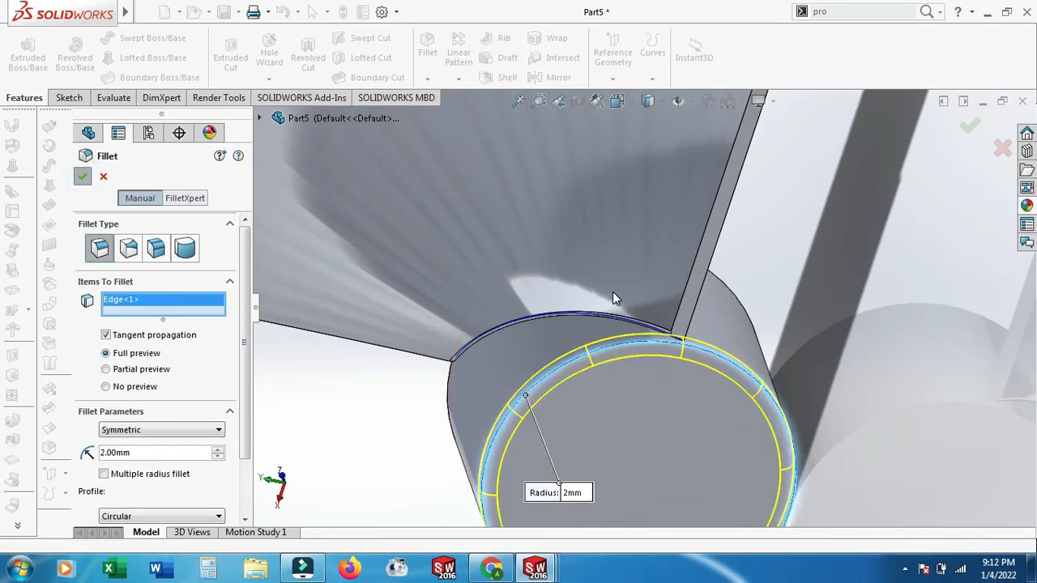
# Circular-pattern the blade body around the hub's circular edge with 3 equally spaced instances over 360 degrees.
pyautogui.scroll(3, 624, 332)
pyautogui.scroll(3, 624, 332)
pyautogui.moveTo(537, 419); pyautogui.dragTo(521, 352, button='middle')
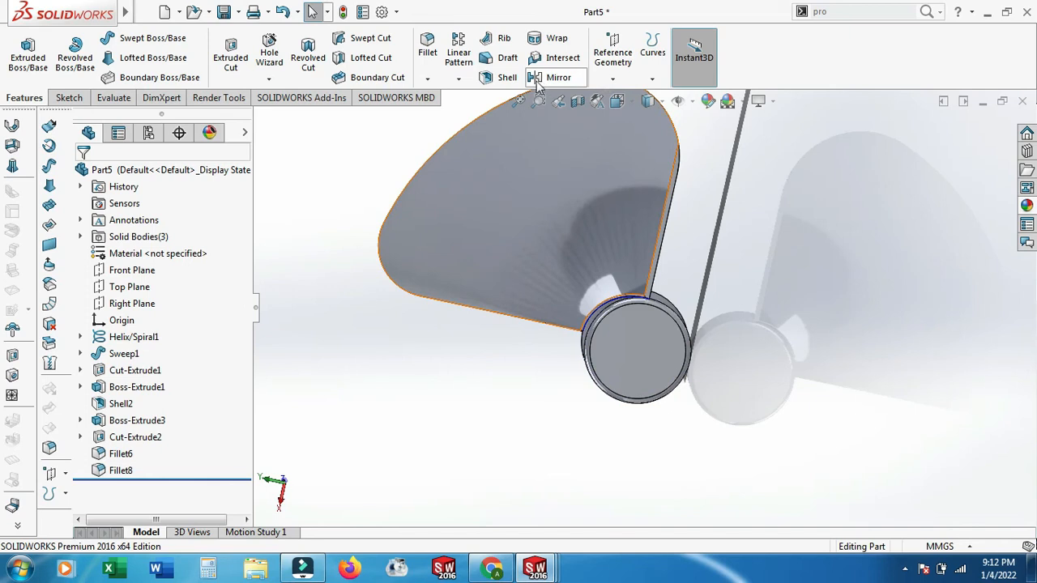
pyautogui.click(459, 79)
pyautogui.click(478, 113)
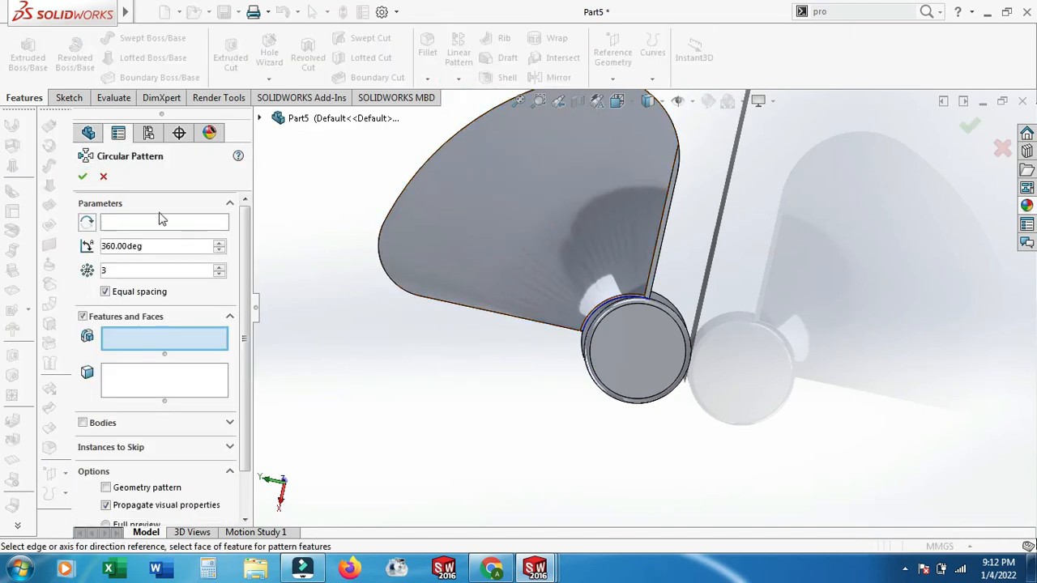
pyautogui.click(159, 219)
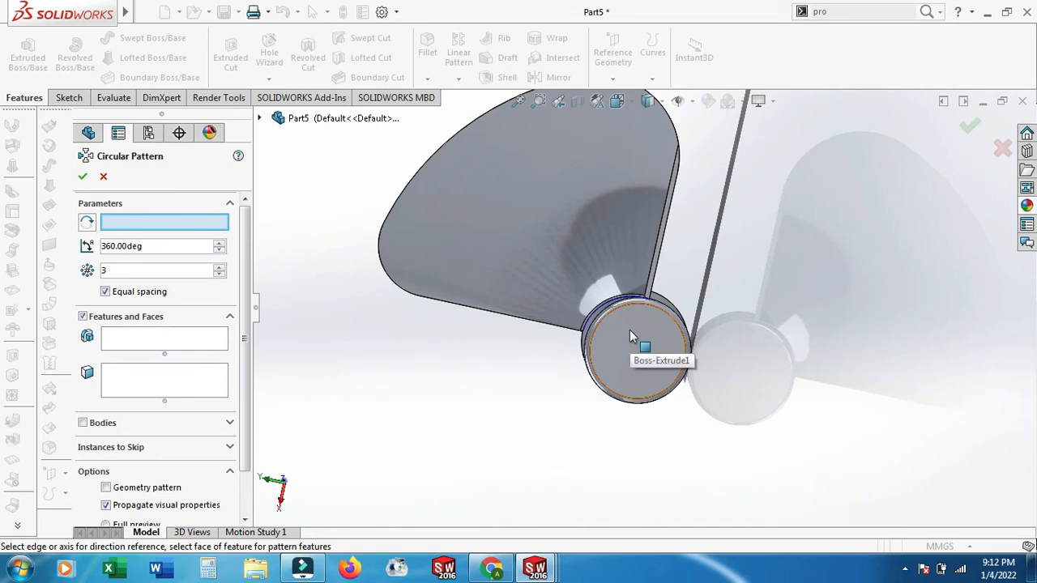
pyautogui.moveTo(636, 323); pyautogui.dragTo(693, 306, button='middle')
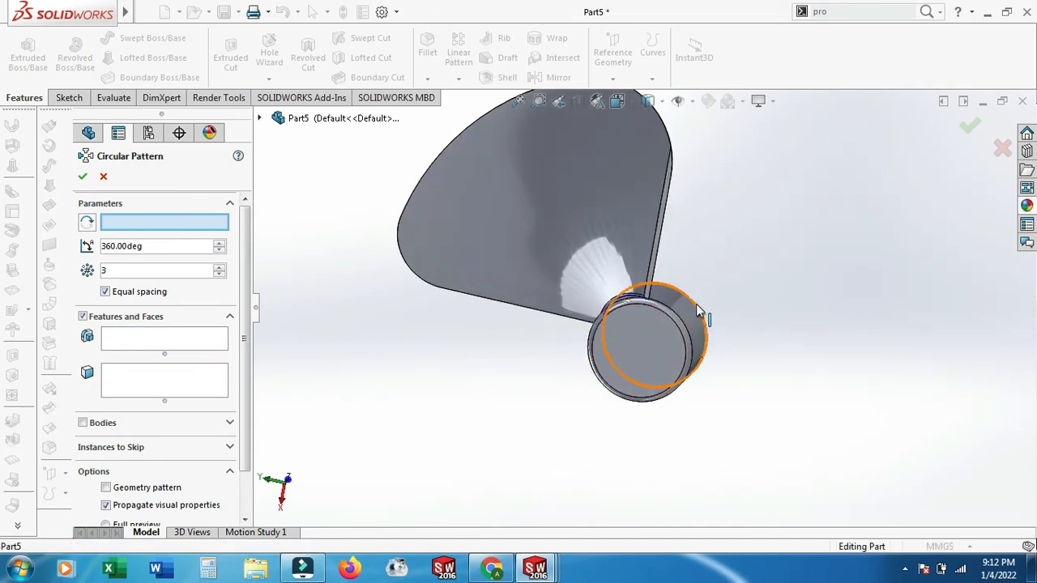
pyautogui.click(664, 301)
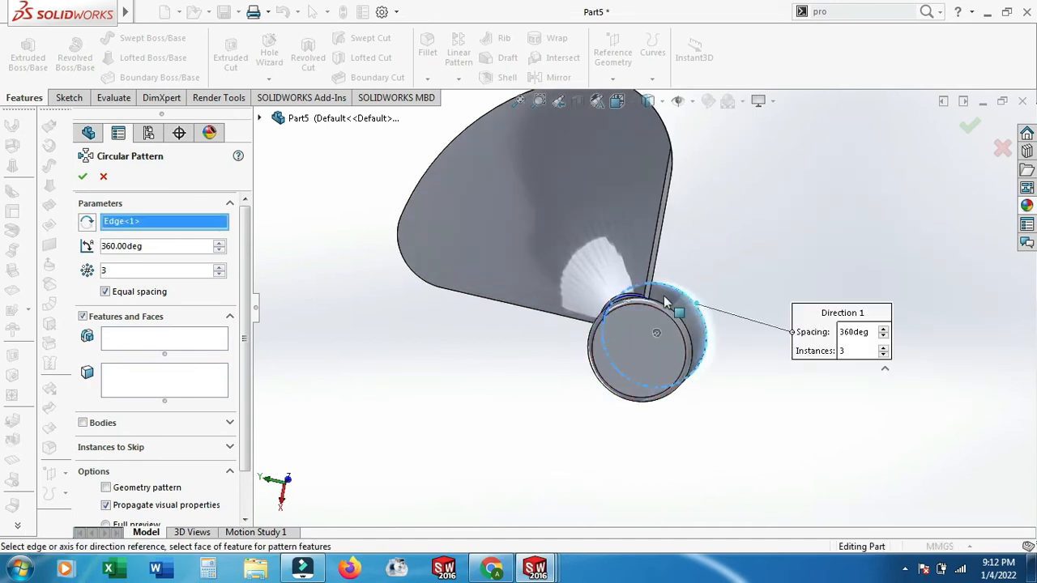
pyautogui.click(82, 422)
pyautogui.click(547, 204)
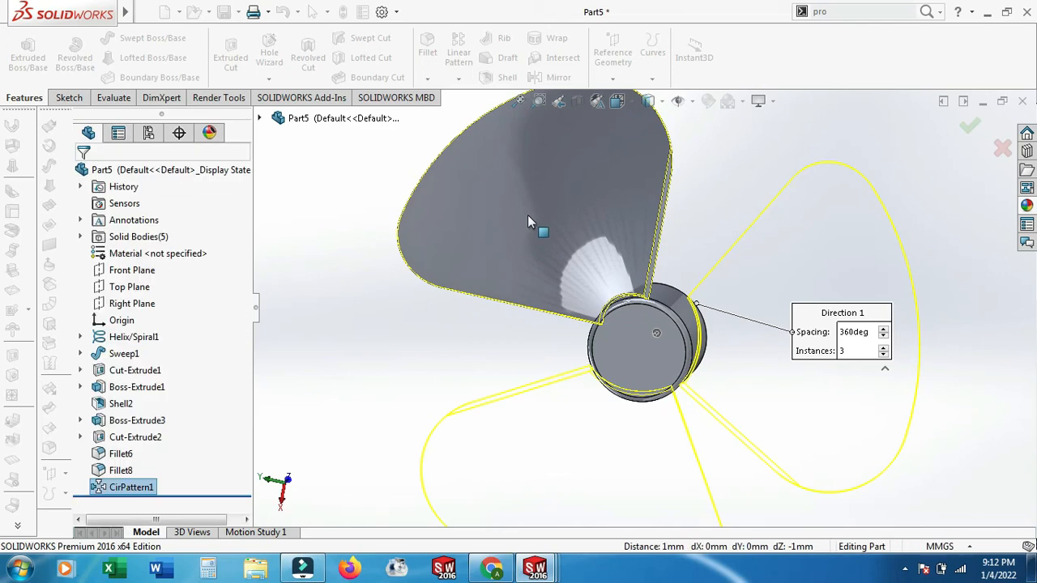
pyautogui.moveTo(671, 273)
pyautogui.mouseDown(button='middle')
pyautogui.moveTo(680, 234)
pyautogui.moveTo(663, 324)
pyautogui.mouseUp(button='middle')
# Sketch a circle about 26.7 mm in diameter, centred on the origin, on the hub's closed end face.
pyautogui.click(640, 345)
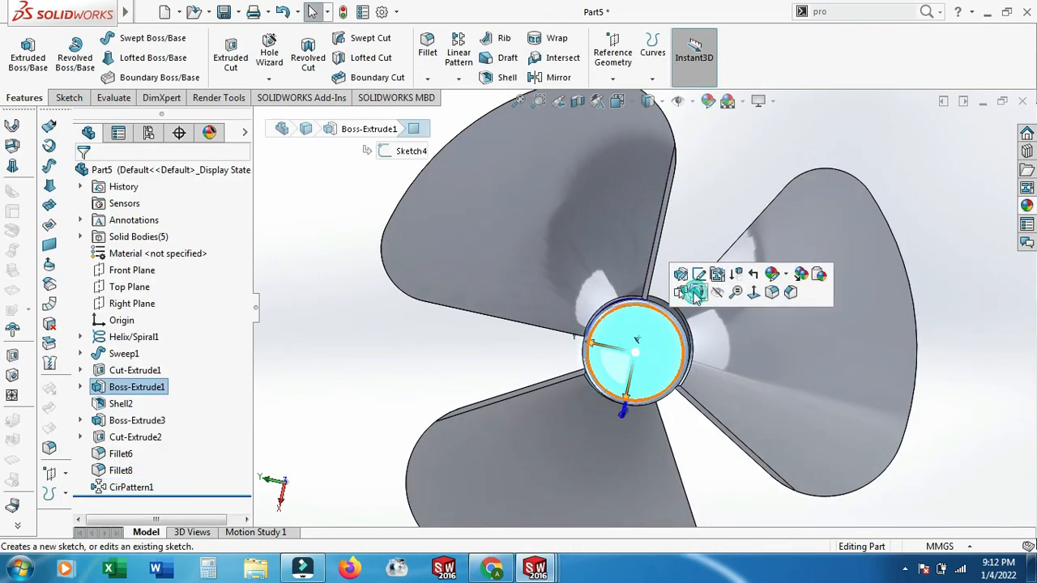
pyautogui.click(690, 295)
pyautogui.click(130, 38)
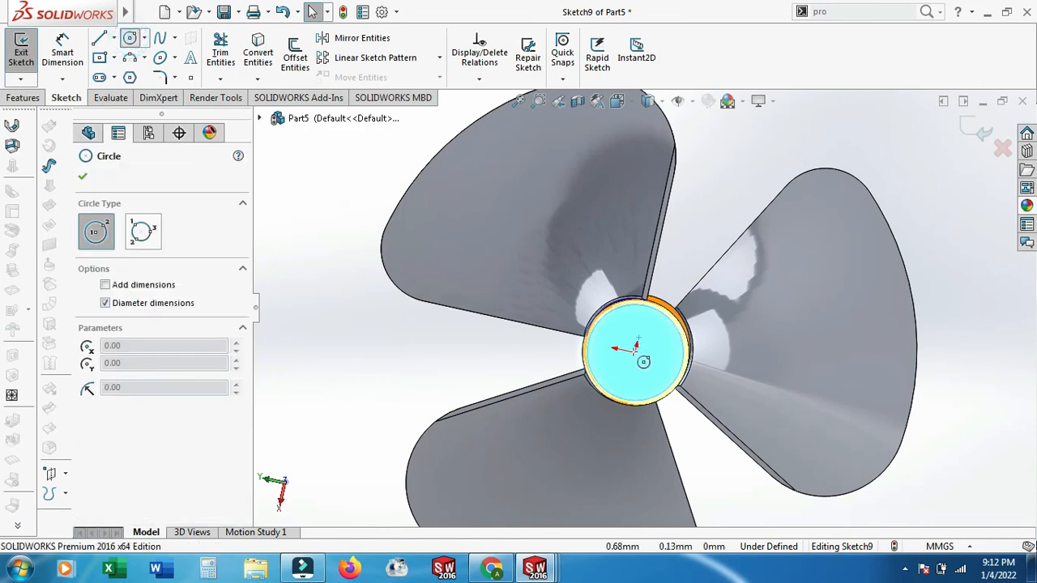
pyautogui.click(636, 348)
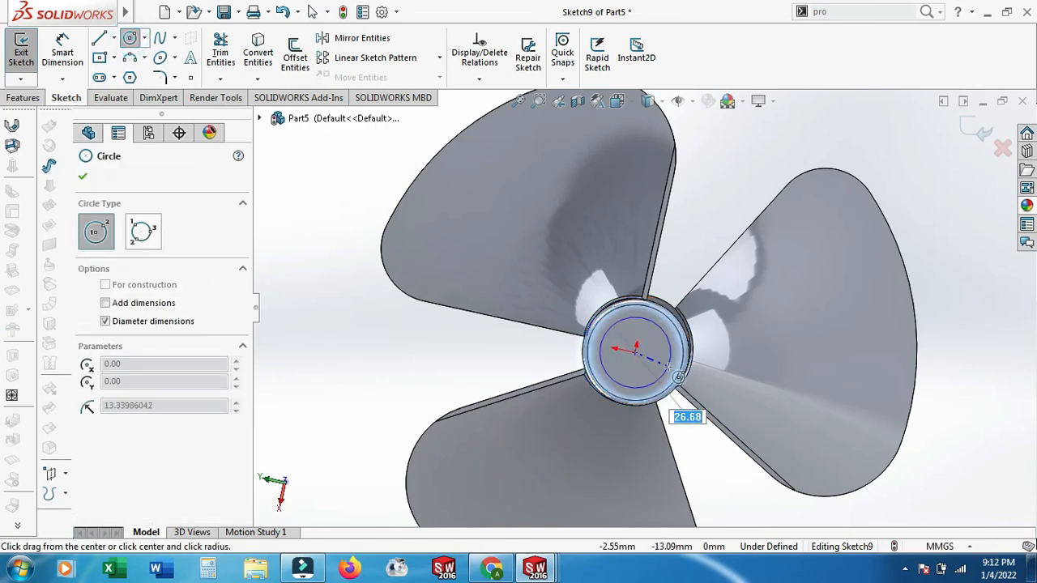
pyautogui.click(670, 366)
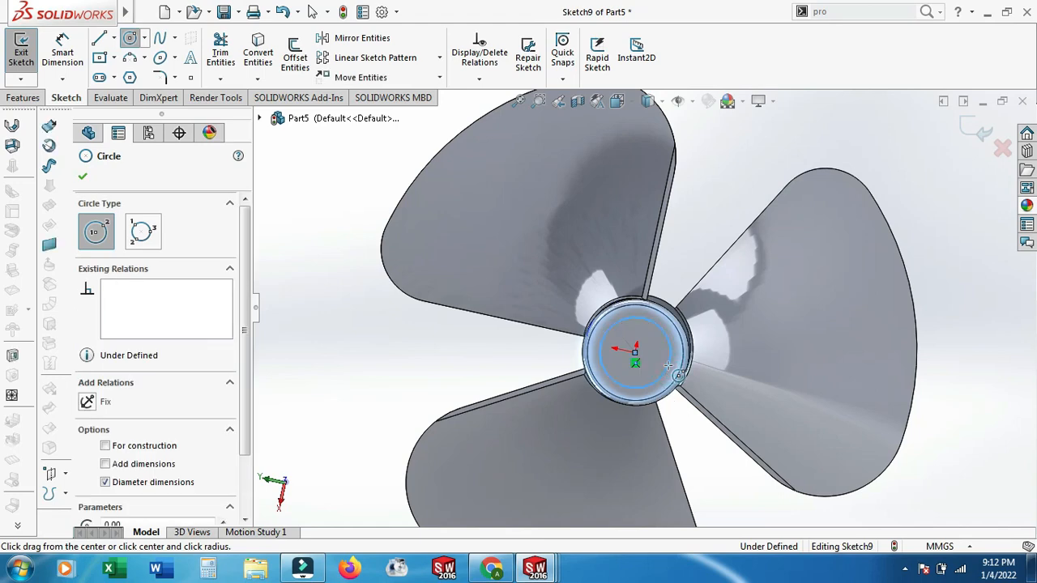
# Extrude the circle on the hub's closed end as a 3 mm blind boss with merged result.
pyautogui.click(24, 99)
pyautogui.click(30, 53)
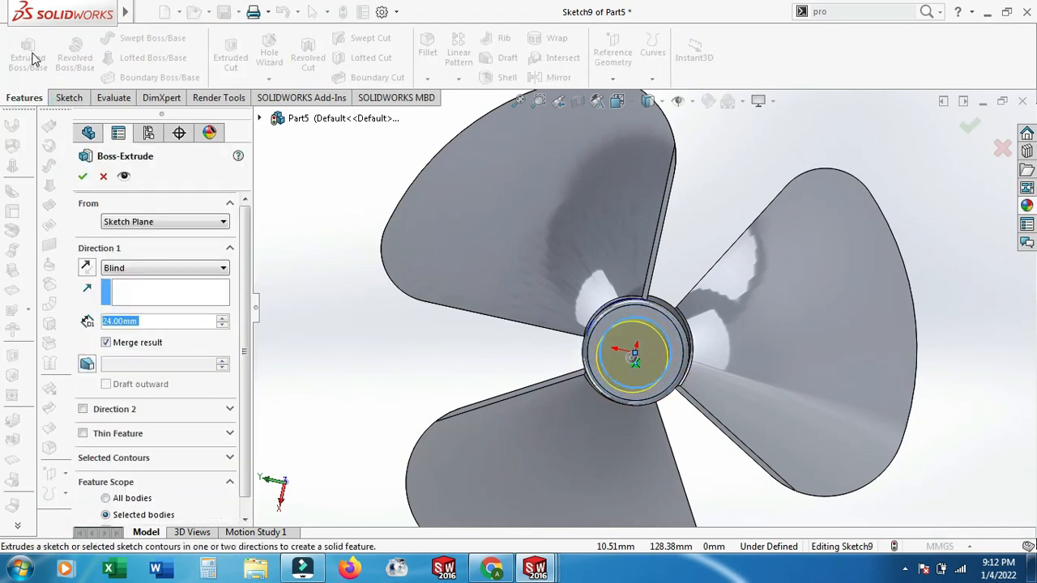
pyautogui.write('3')
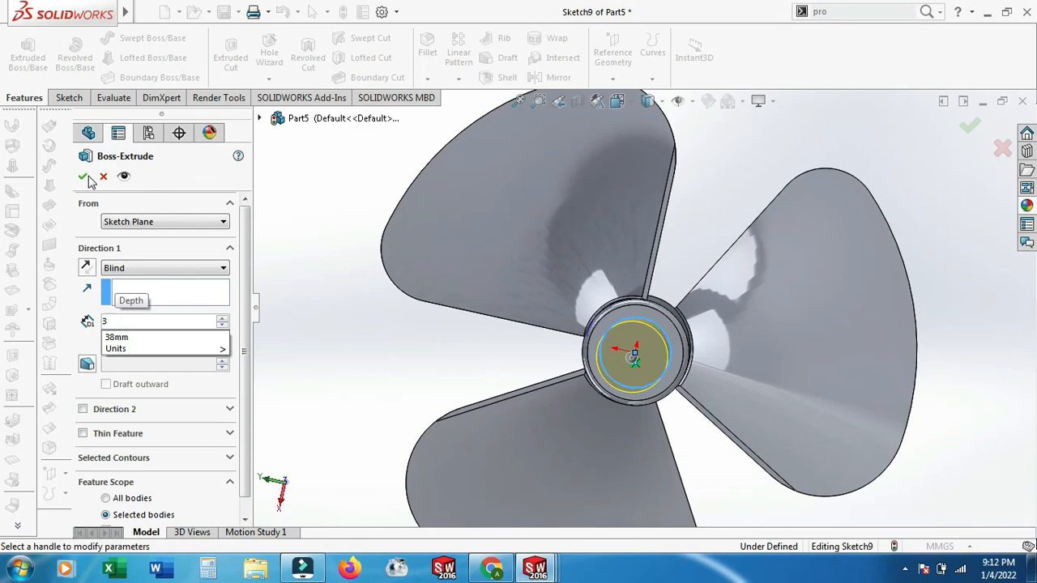
pyautogui.press('Return')
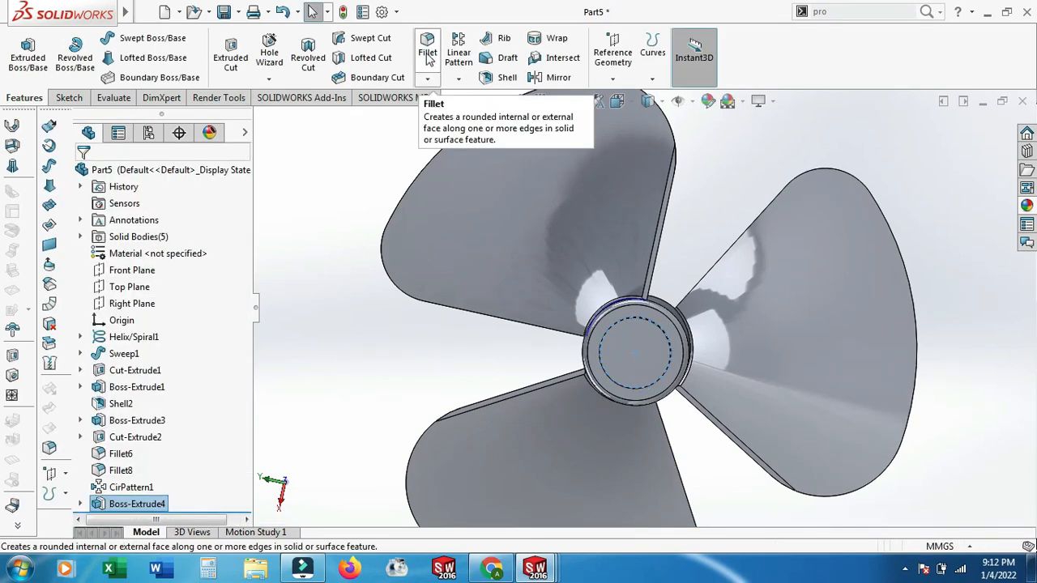
# Fillet the outer edge of the raised disc on the hub's closed end with a 2 mm radius.
pyautogui.click(428, 51)
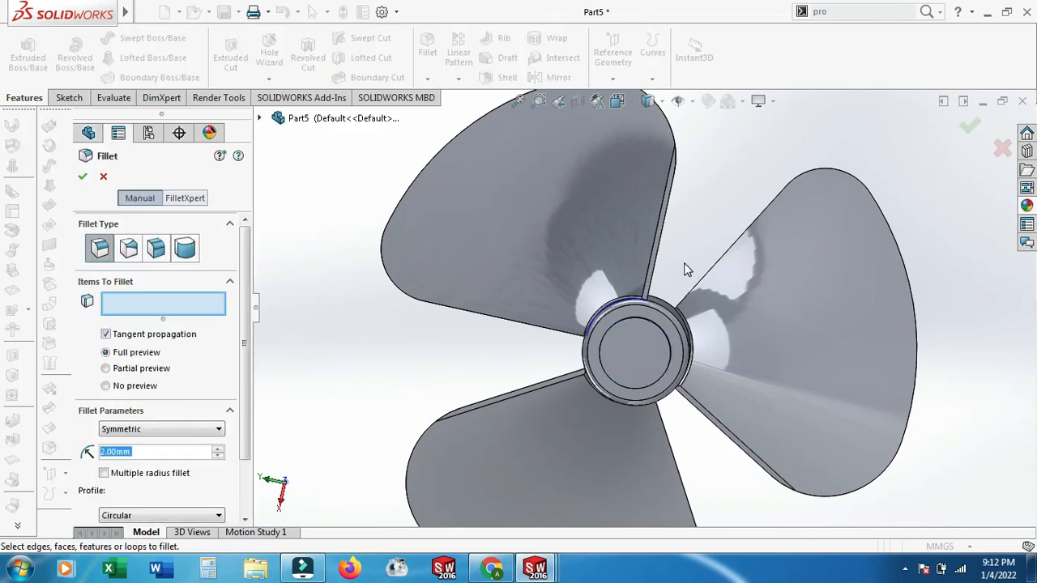
pyautogui.scroll(-5, 658, 267)
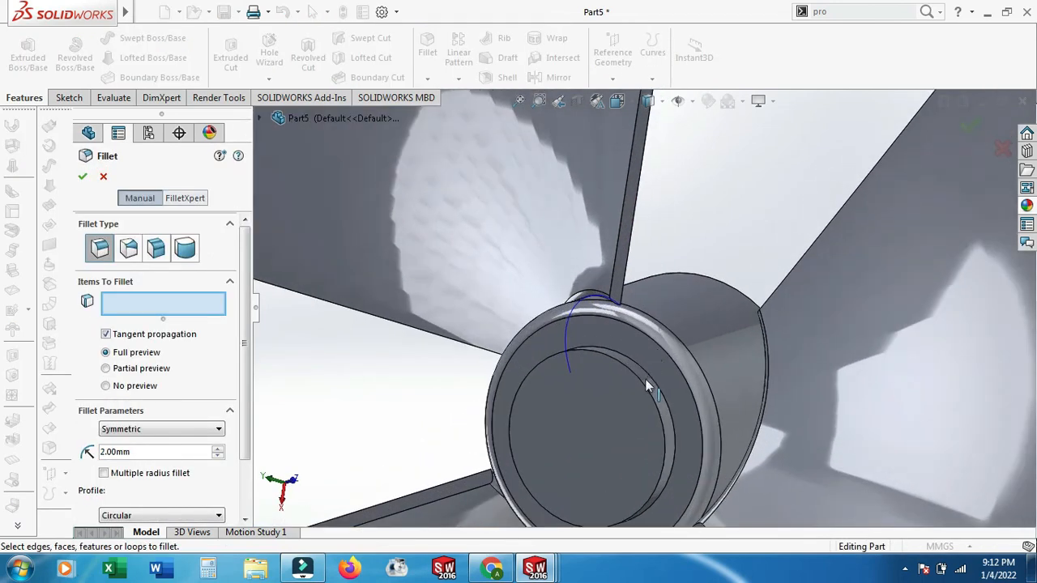
pyautogui.click(645, 392)
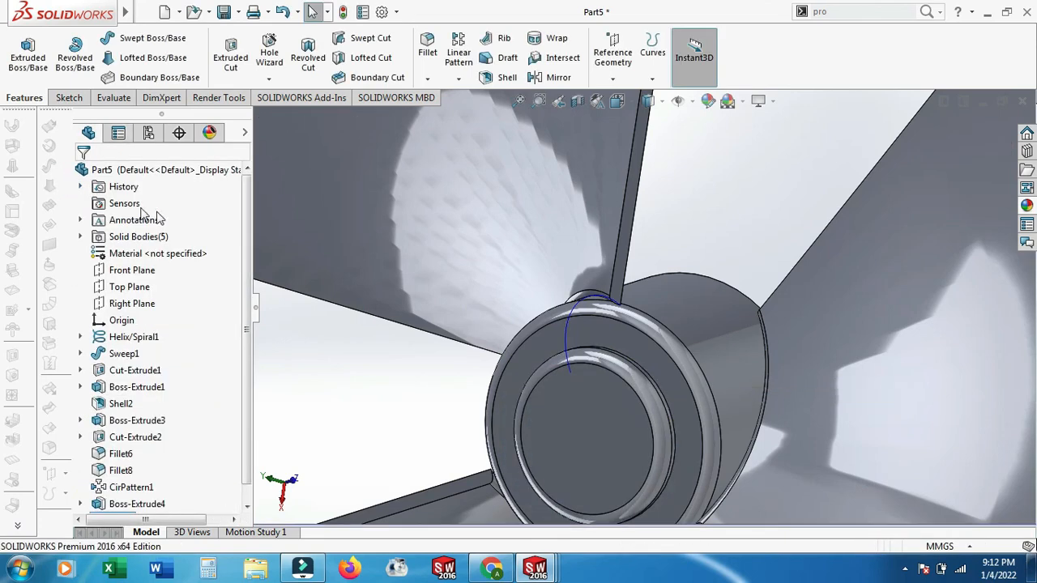
# Apply the white high gloss plastic appearance to the whole propeller.
pyautogui.scroll(4, 538, 320)
pyautogui.scroll(3, 538, 320)
pyautogui.moveTo(556, 324); pyautogui.dragTo(662, 277, button='middle')
pyautogui.scroll(3, 686, 370)
pyautogui.scroll(-4, 685, 370)
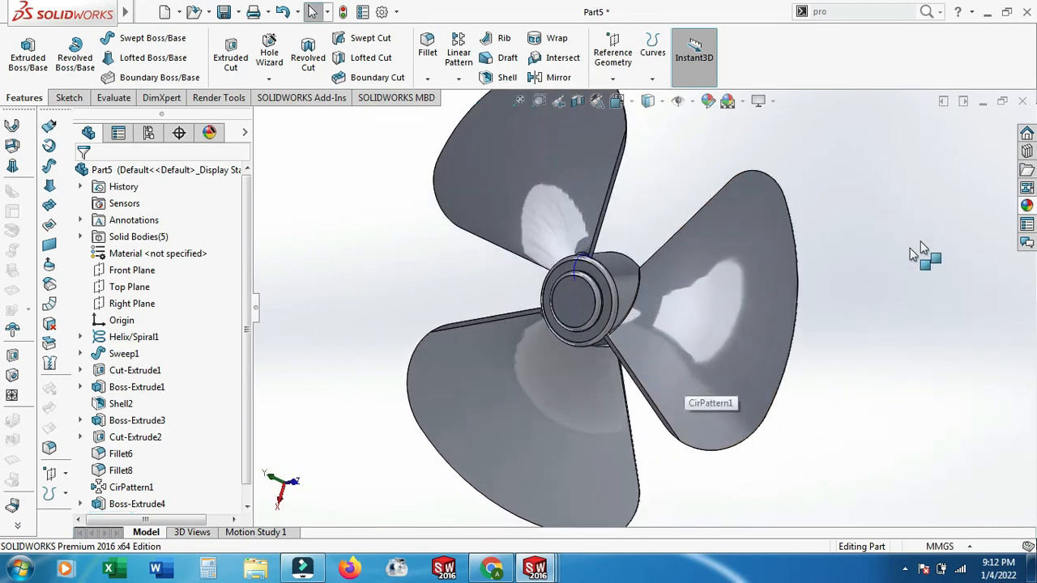
pyautogui.click(1028, 206)
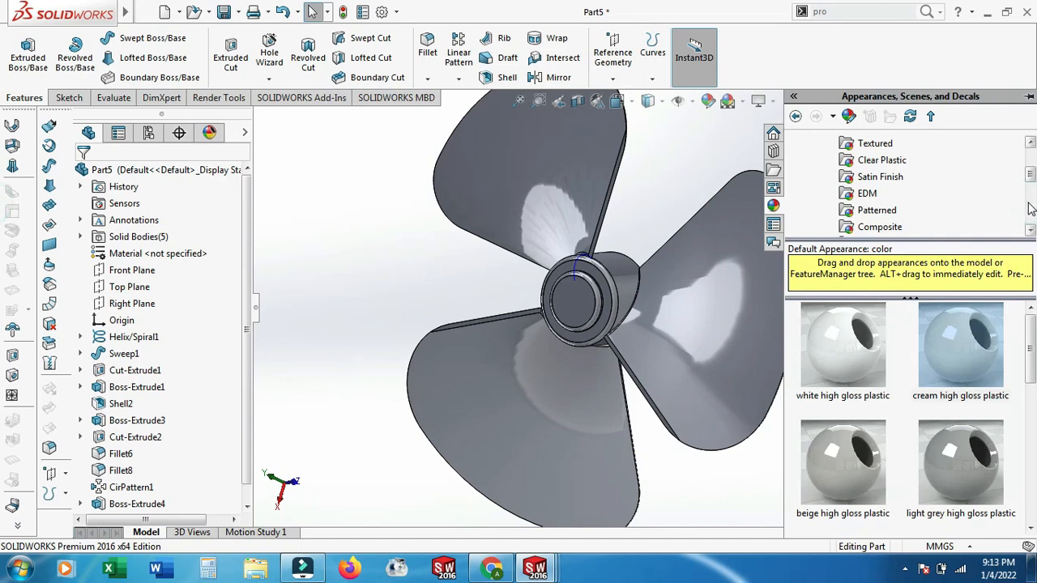
pyautogui.click(843, 344)
pyautogui.scroll(2, 703, 310)
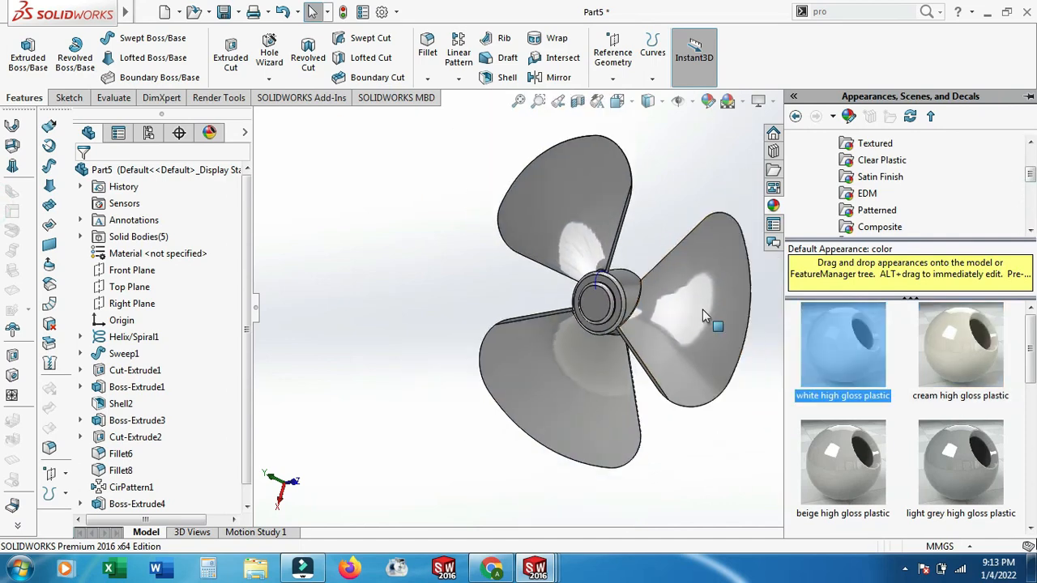